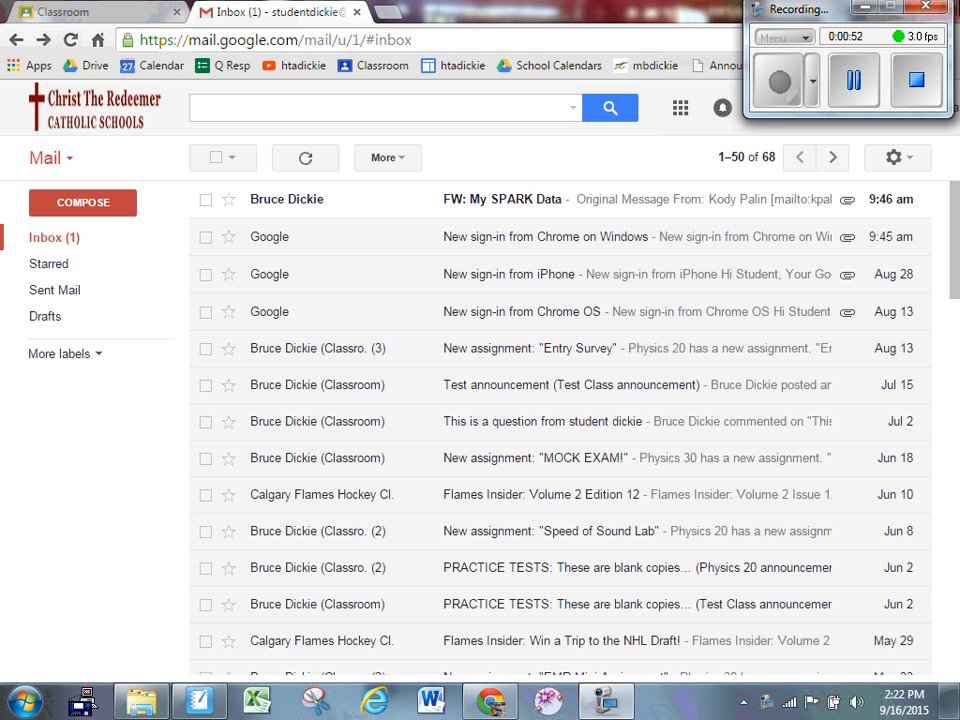
Open the "FW: My SPARK Data" email and save its exportedData.txt attachment to Google Drive.
click(469, 208)
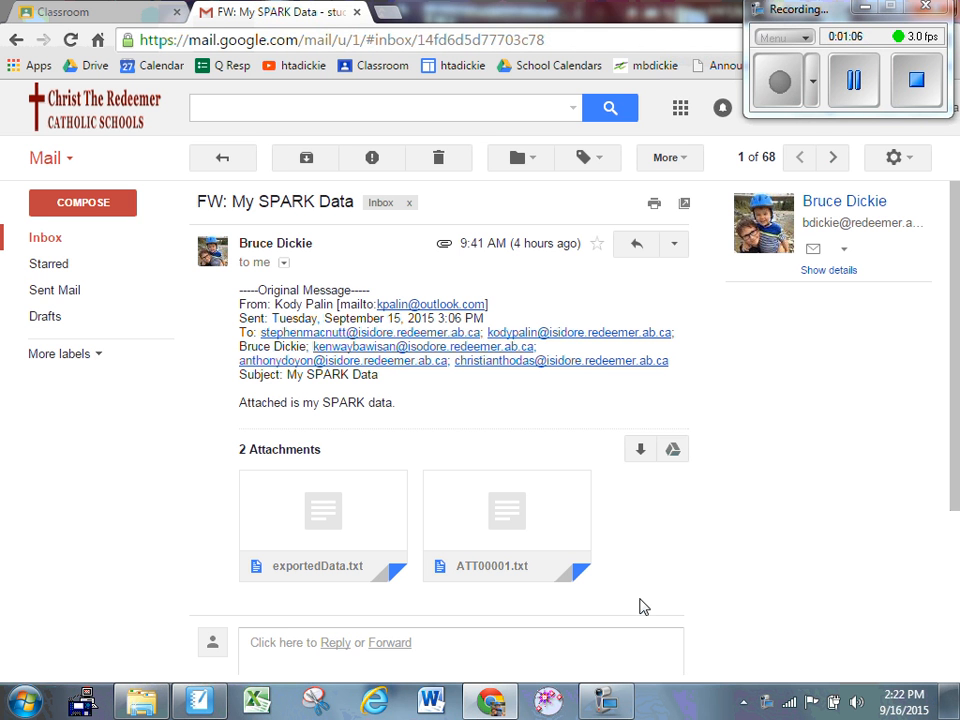
mouse_move(548, 587)
mouse_move(360, 570)
mouse_move(313, 527)
mouse_move(285, 553)
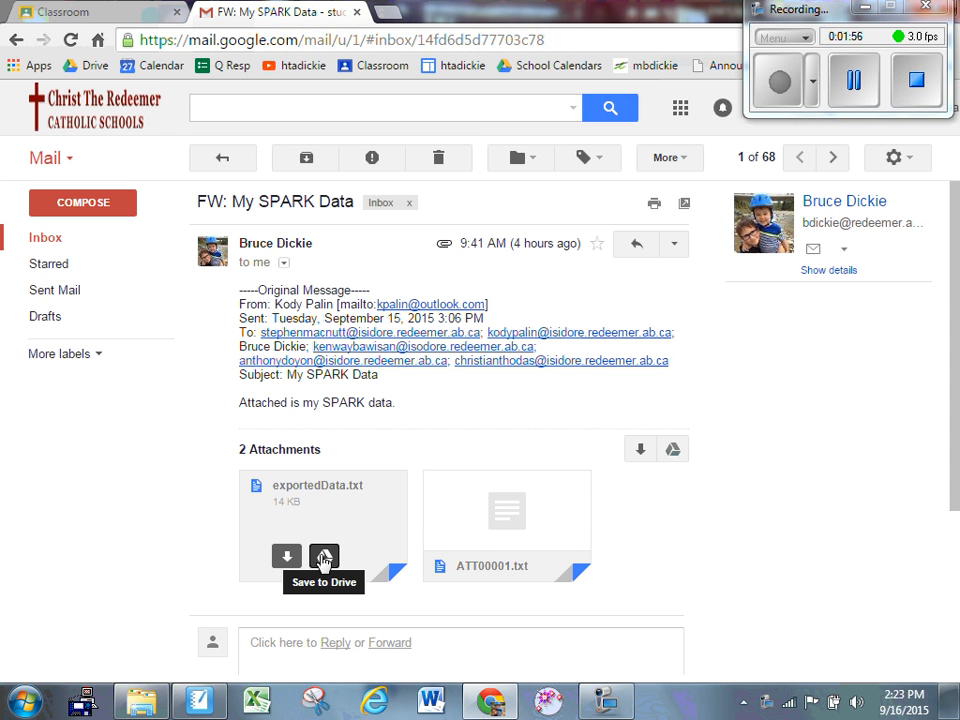
click(323, 557)
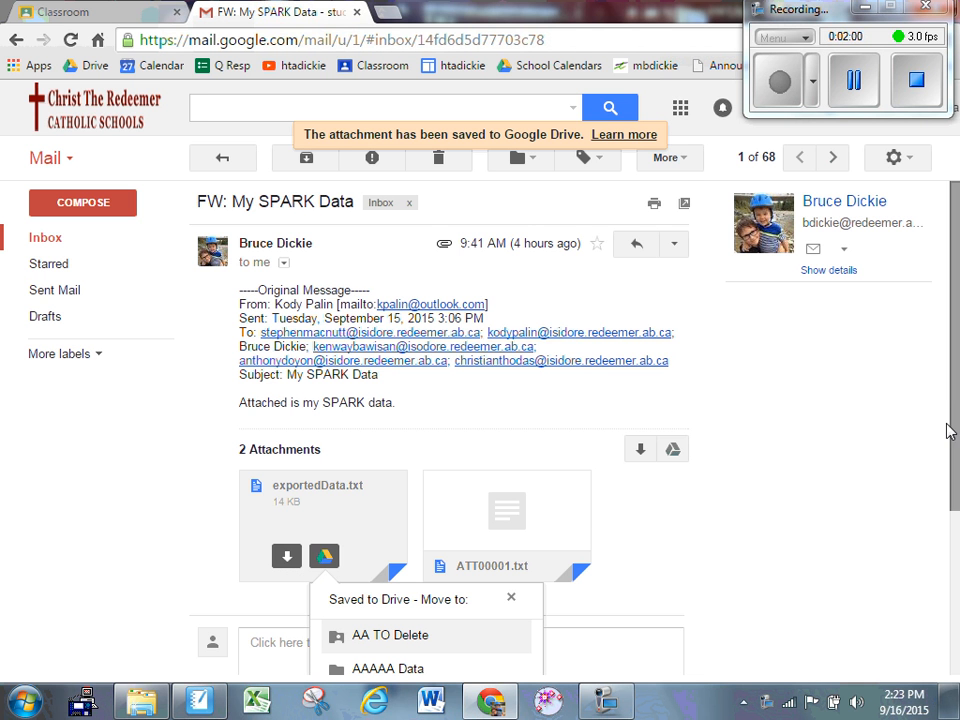
Move the saved attachment into the "Physics 20 Period 4 (Fall, 2015)" folder inside the Classroom folder on Drive.
drag(958, 418, 958, 540)
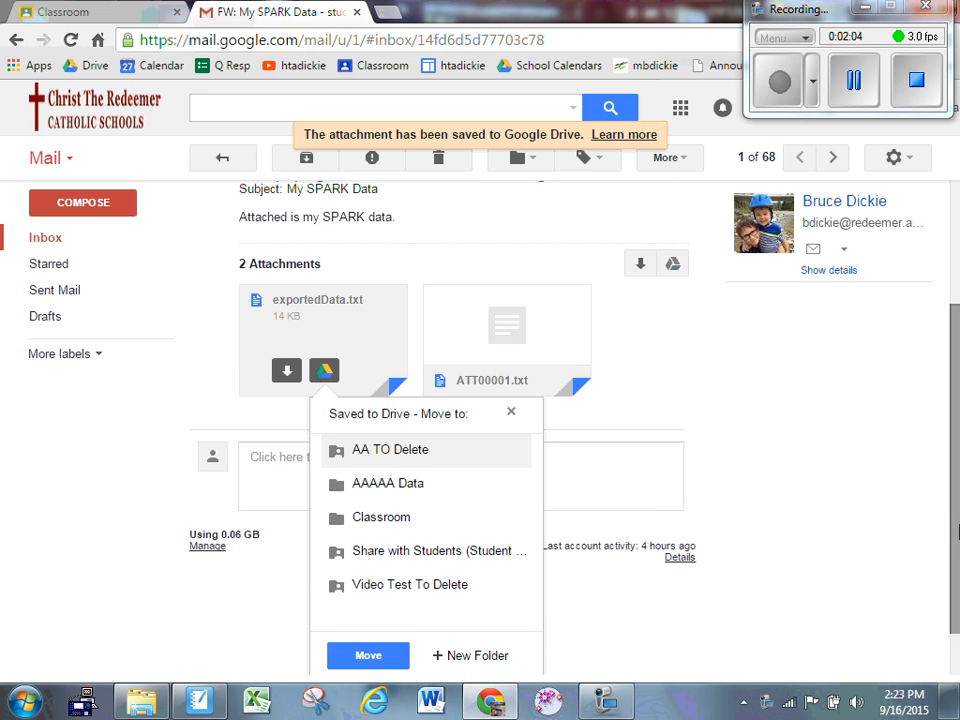
click(388, 527)
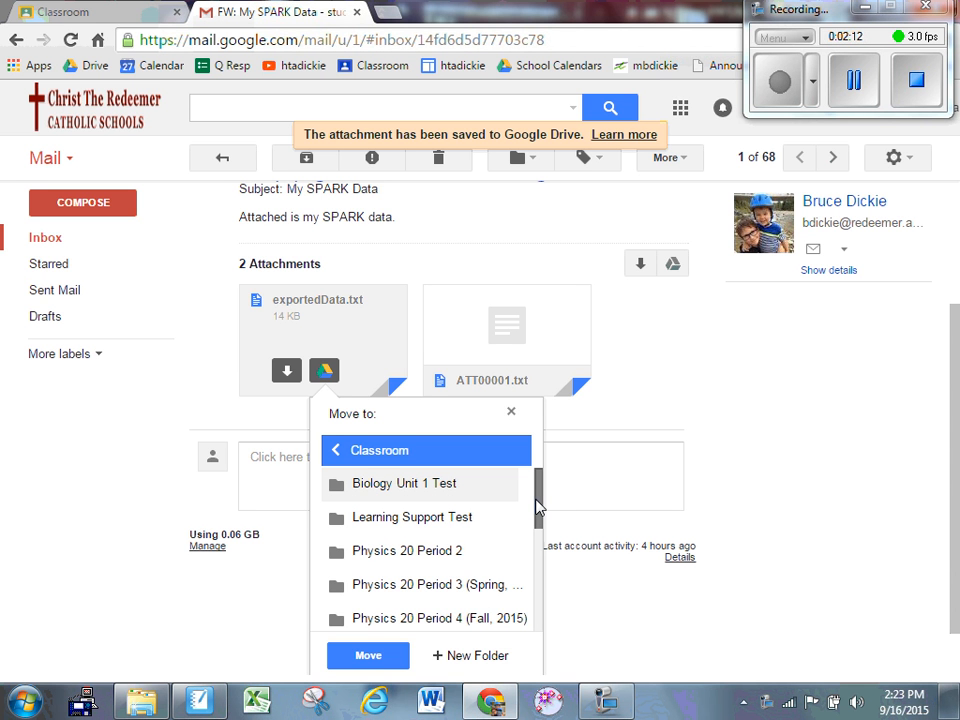
drag(538, 508, 540, 529)
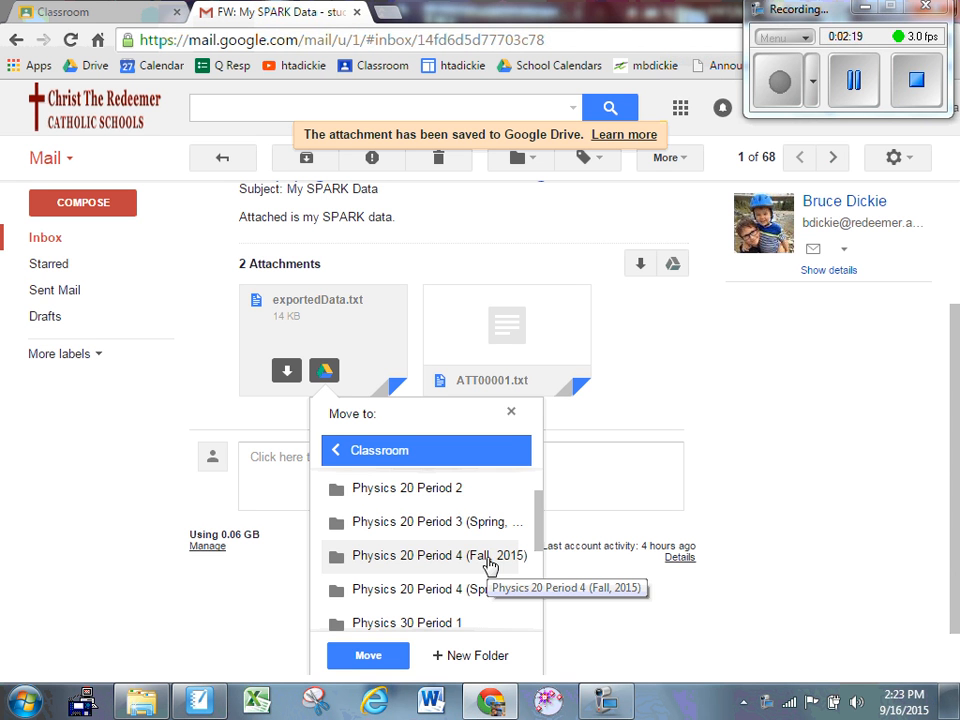
double_click(489, 557)
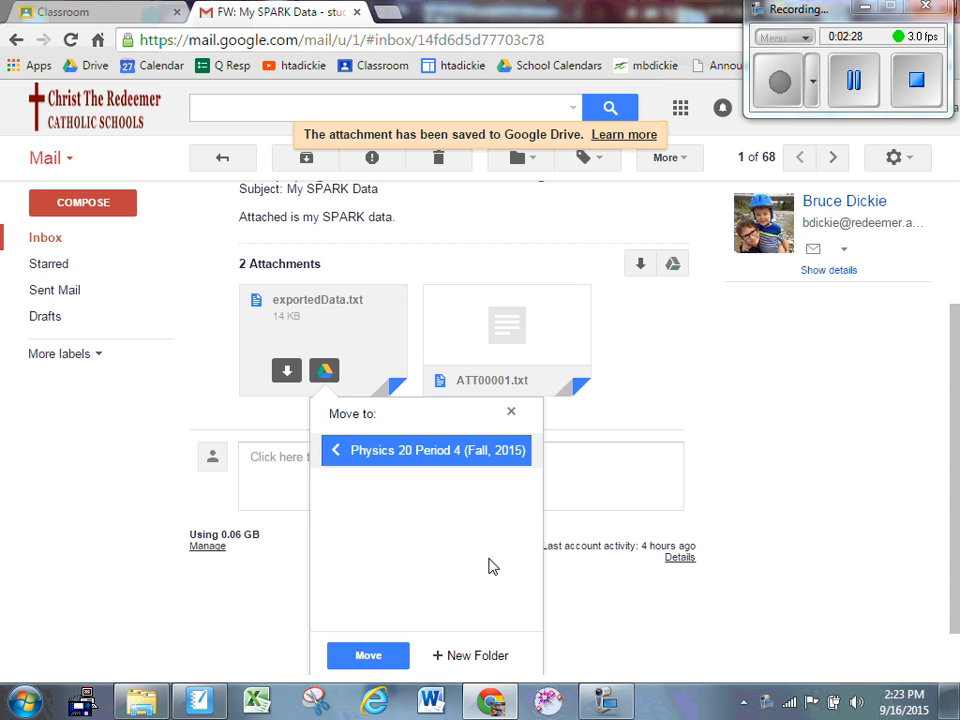
click(388, 657)
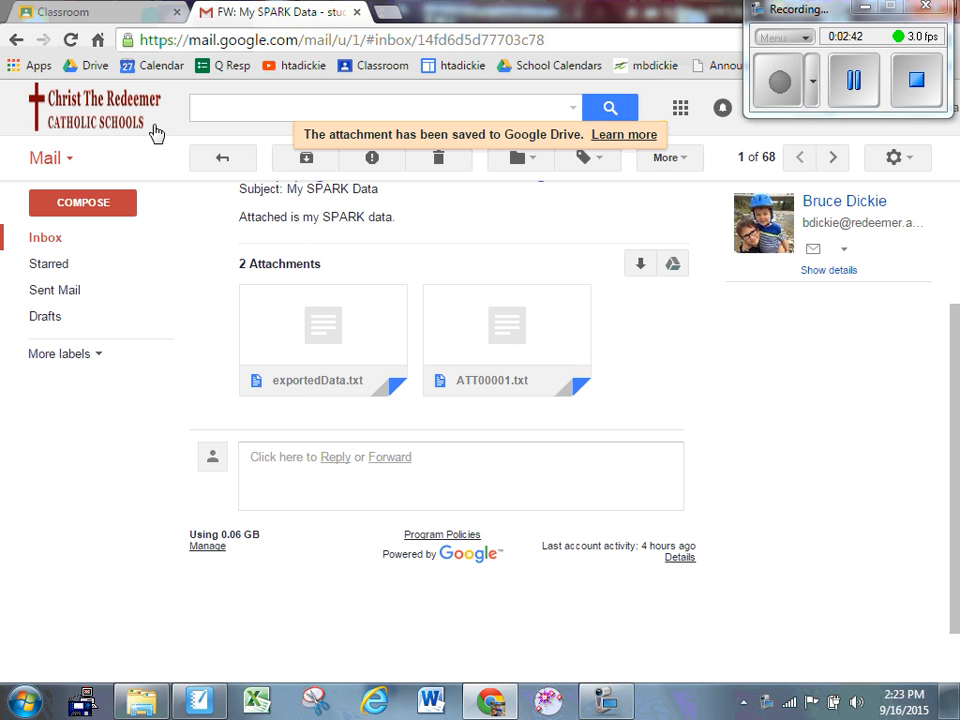
Switch to Google Classroom and open the Constant Velocity Lab assignment in the Physics 20 Period 4 (Fall, 2015) class.
click(88, 18)
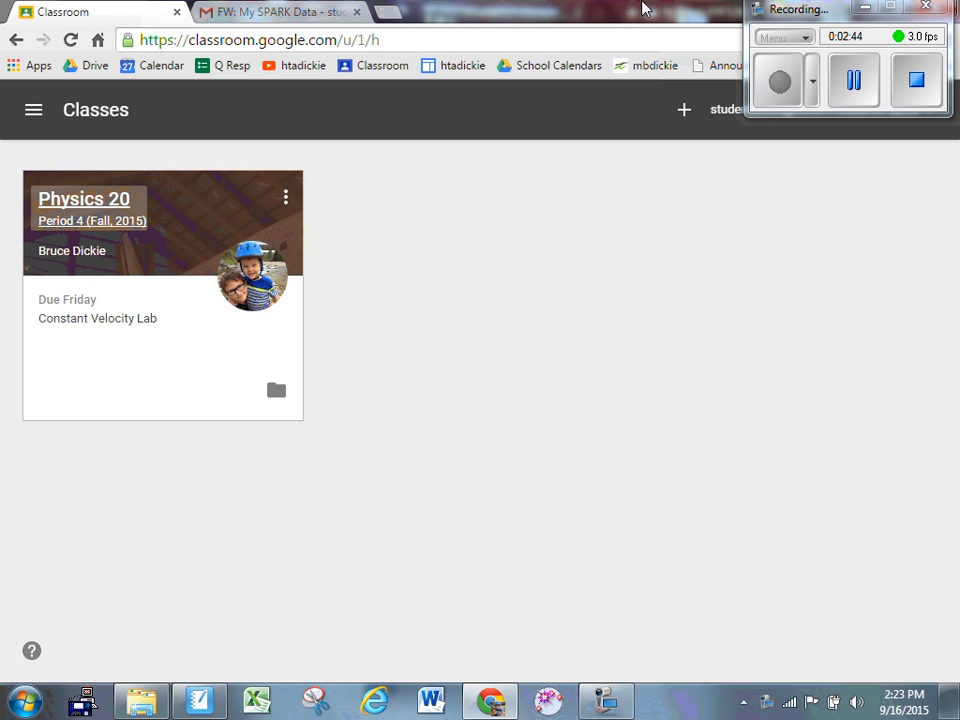
drag(797, 9, 794, 521)
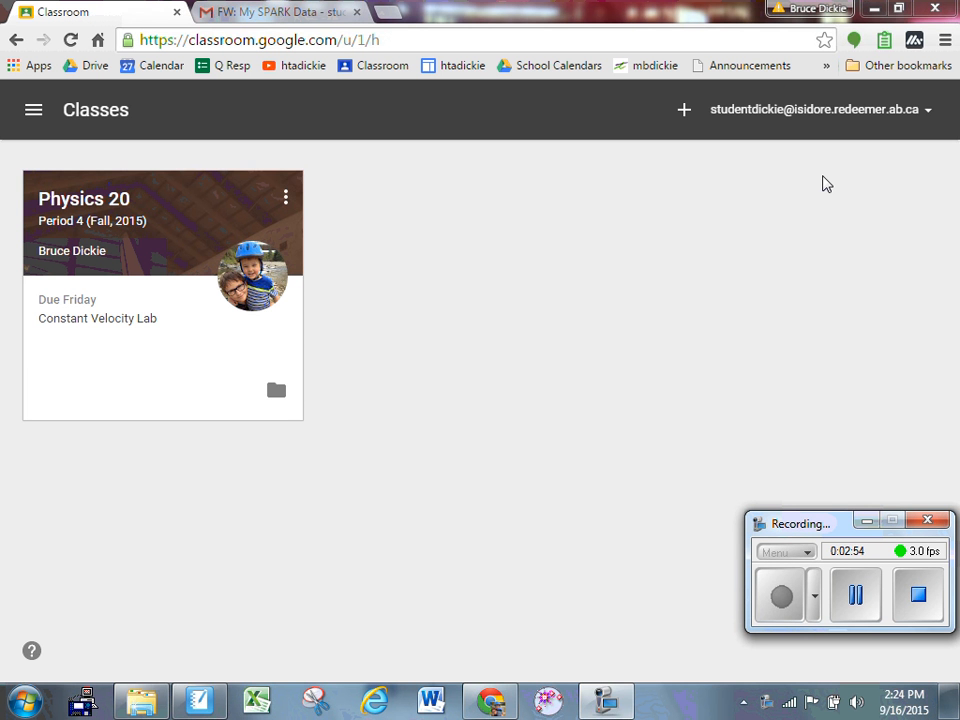
click(66, 216)
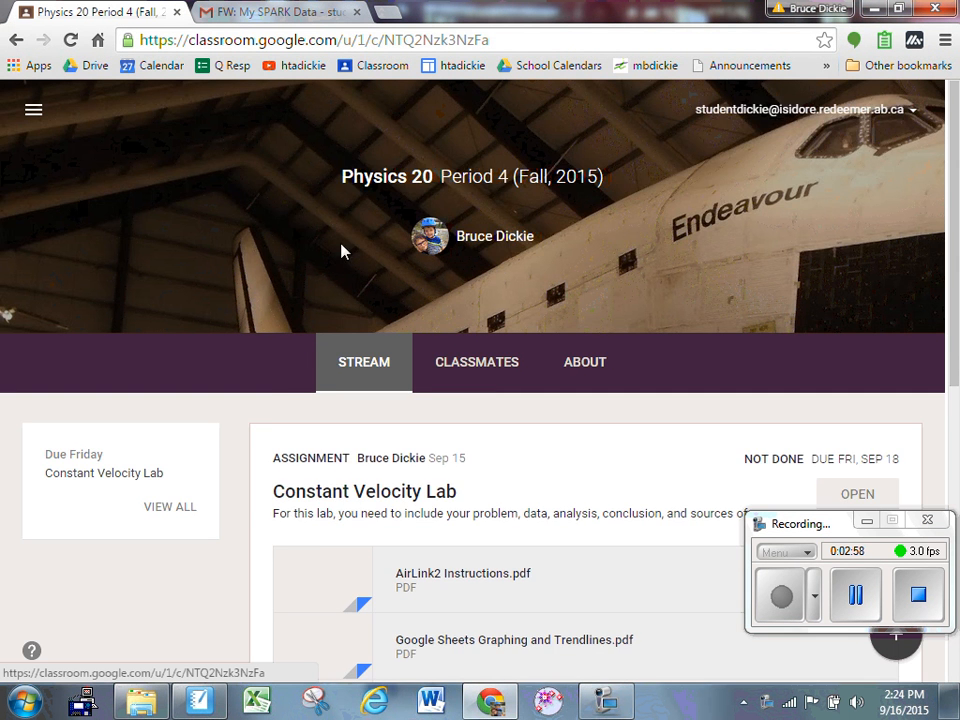
scroll(345, 255, down, 2)
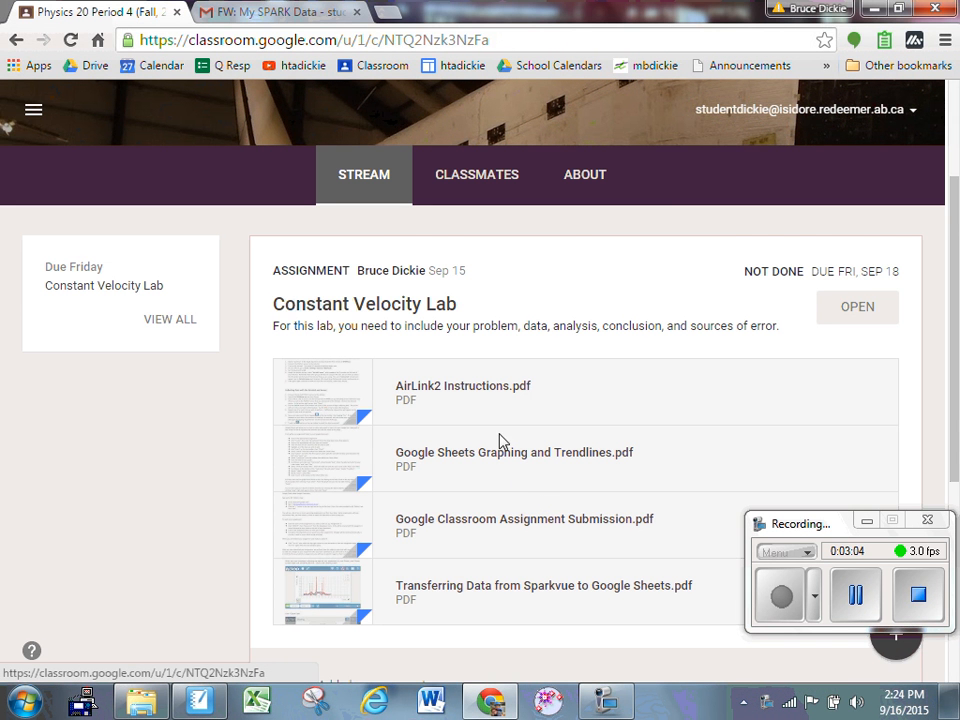
scroll(522, 561, down, 1)
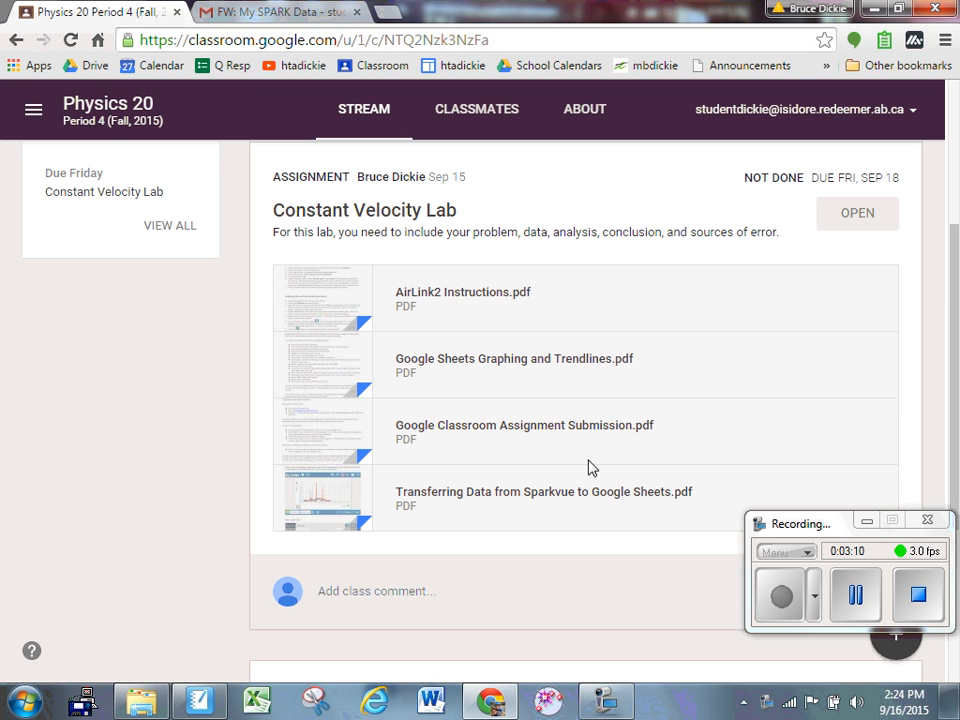
scroll(657, 405, up, 1)
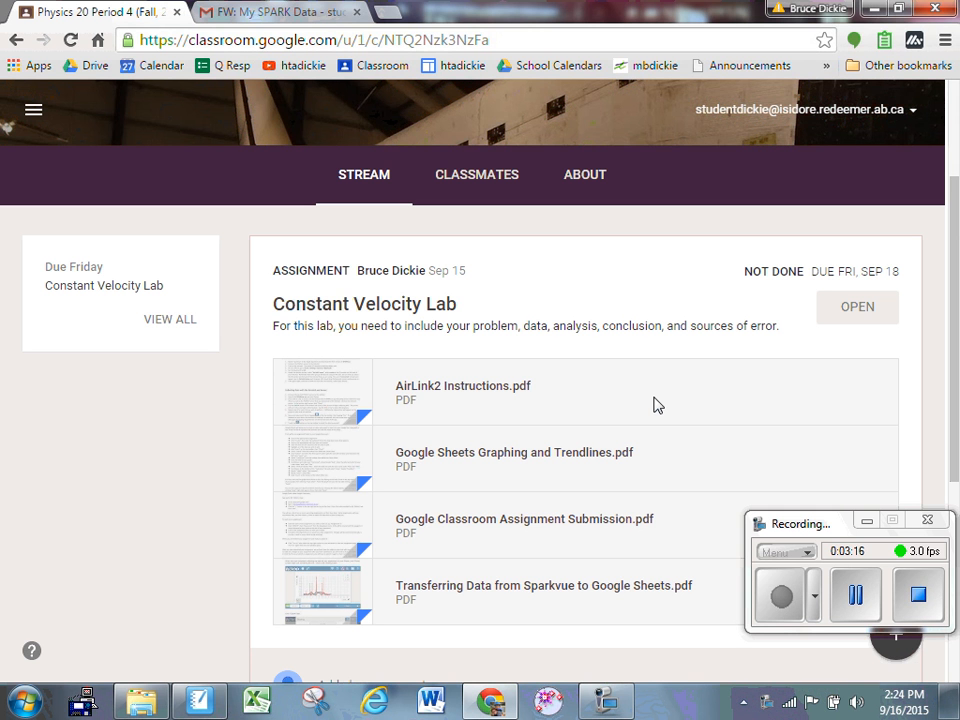
click(857, 307)
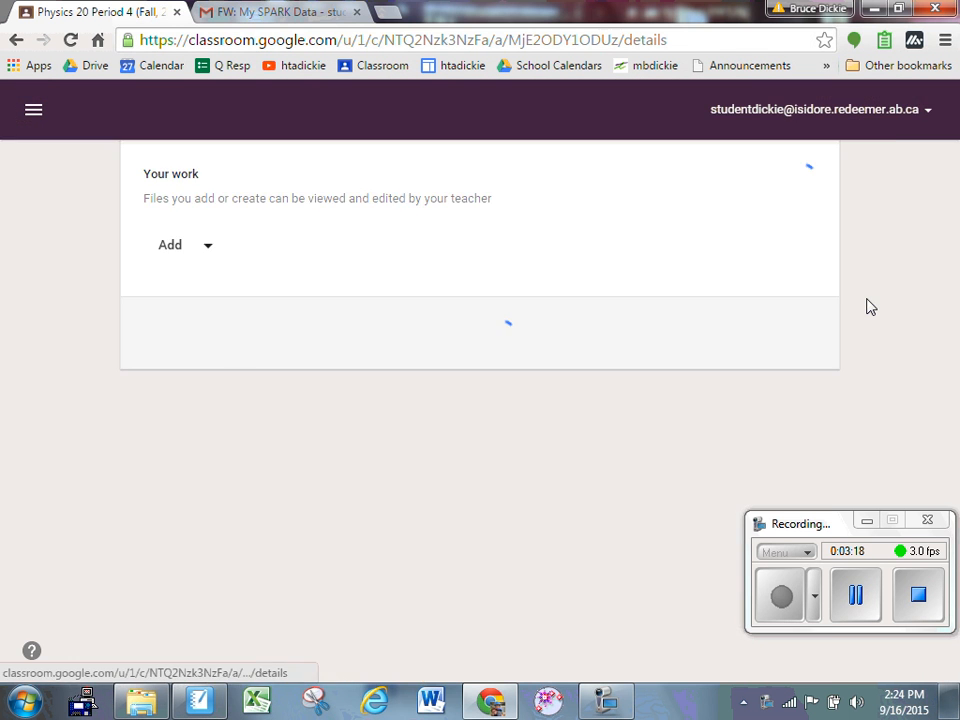
Create a new Google Sheets file under Your work in the assignment and open it.
scroll(651, 344, down, 3)
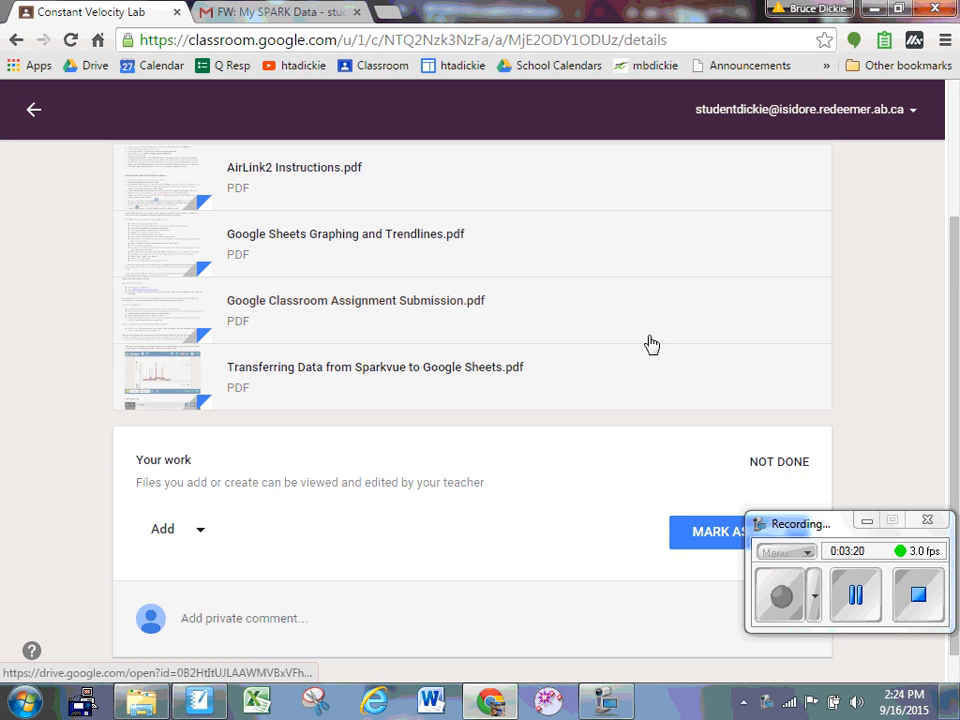
scroll(648, 345, down, 1)
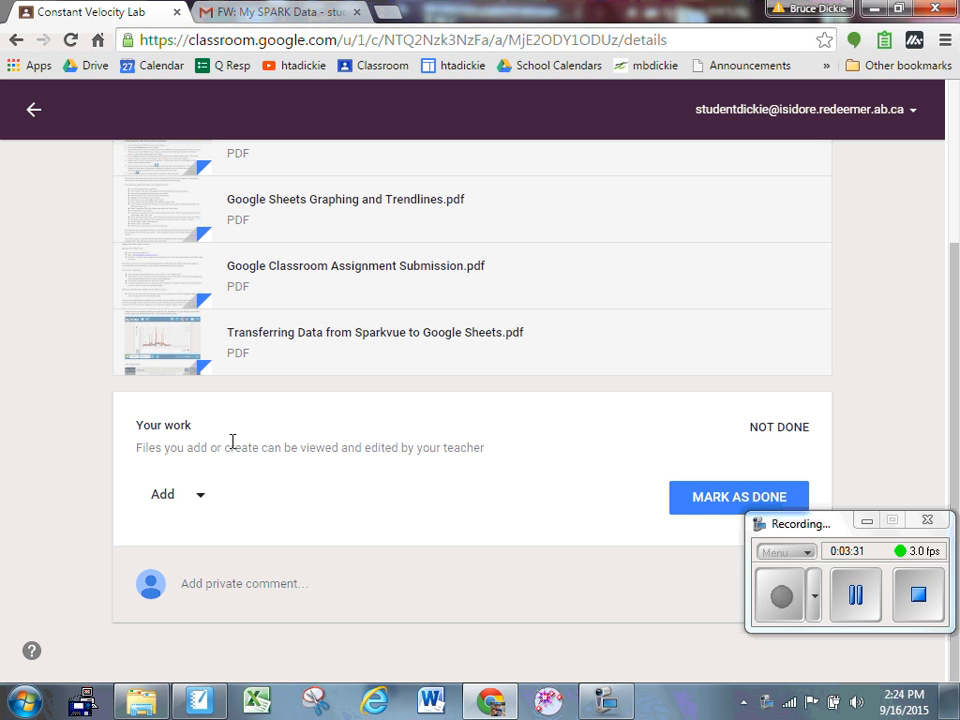
click(195, 497)
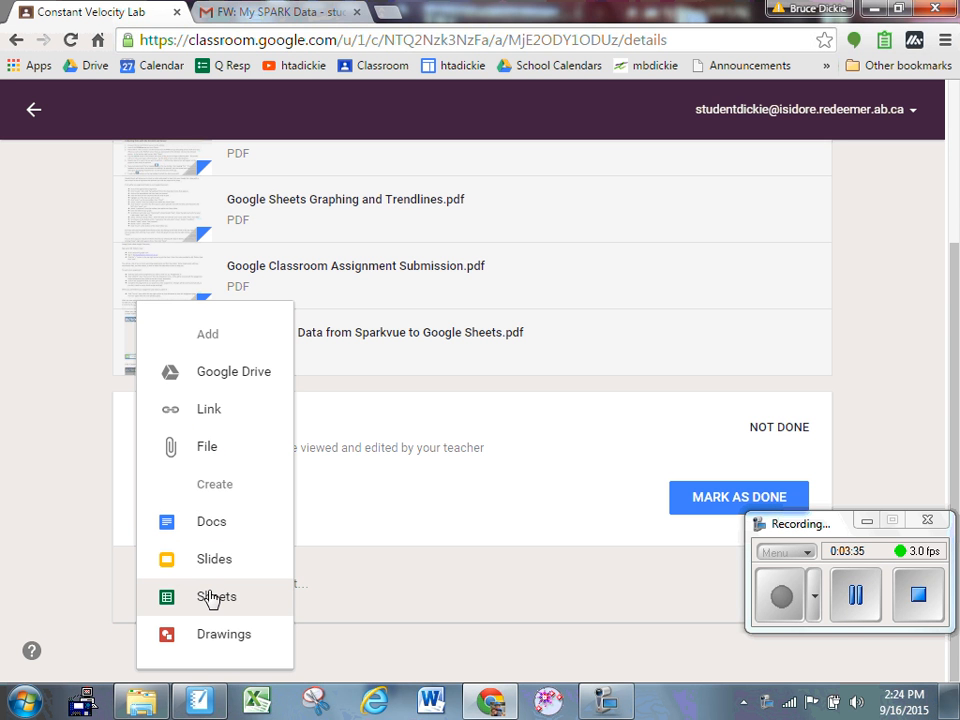
click(352, 522)
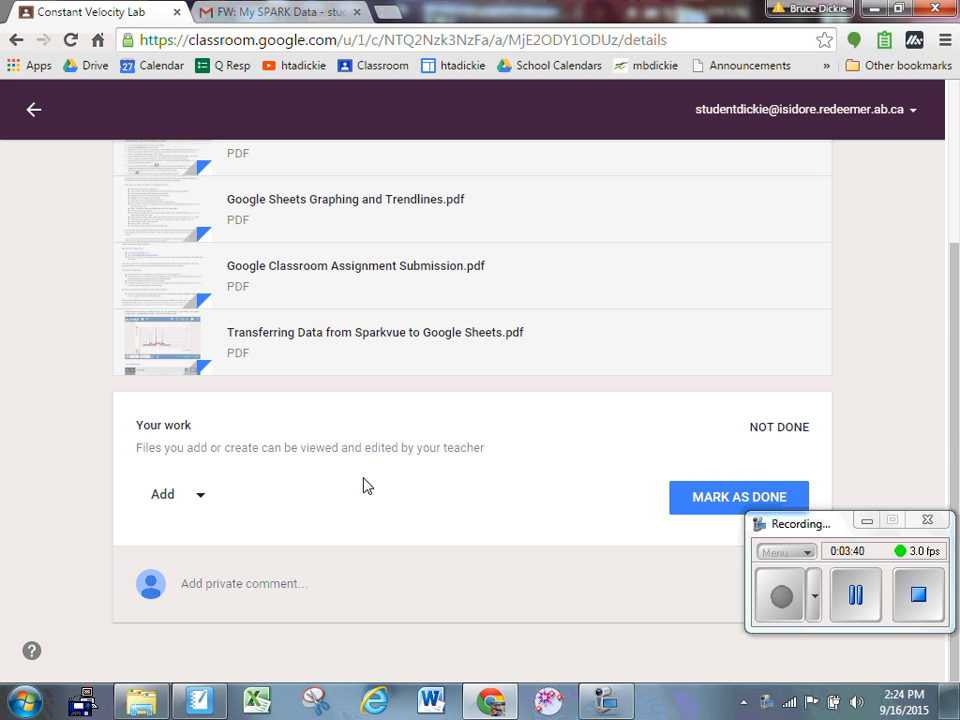
click(203, 497)
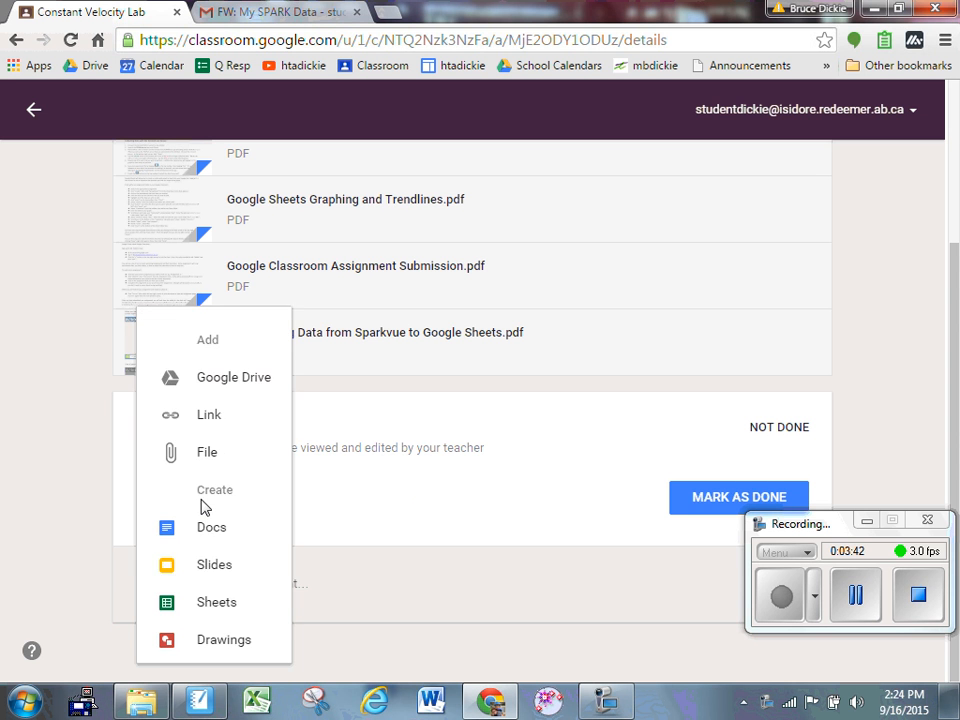
click(207, 596)
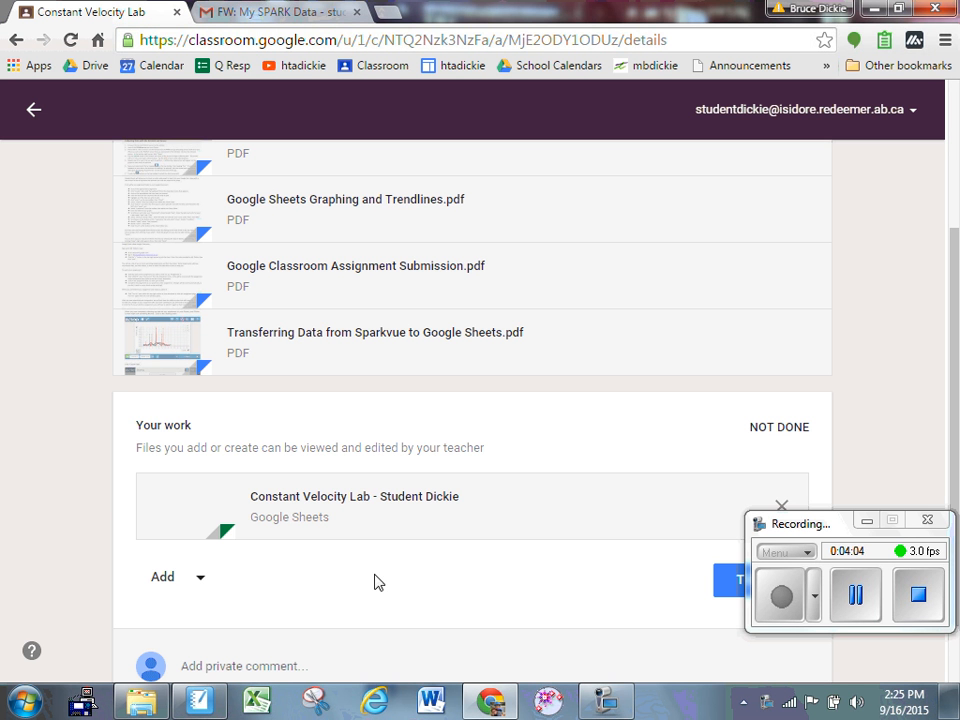
click(357, 505)
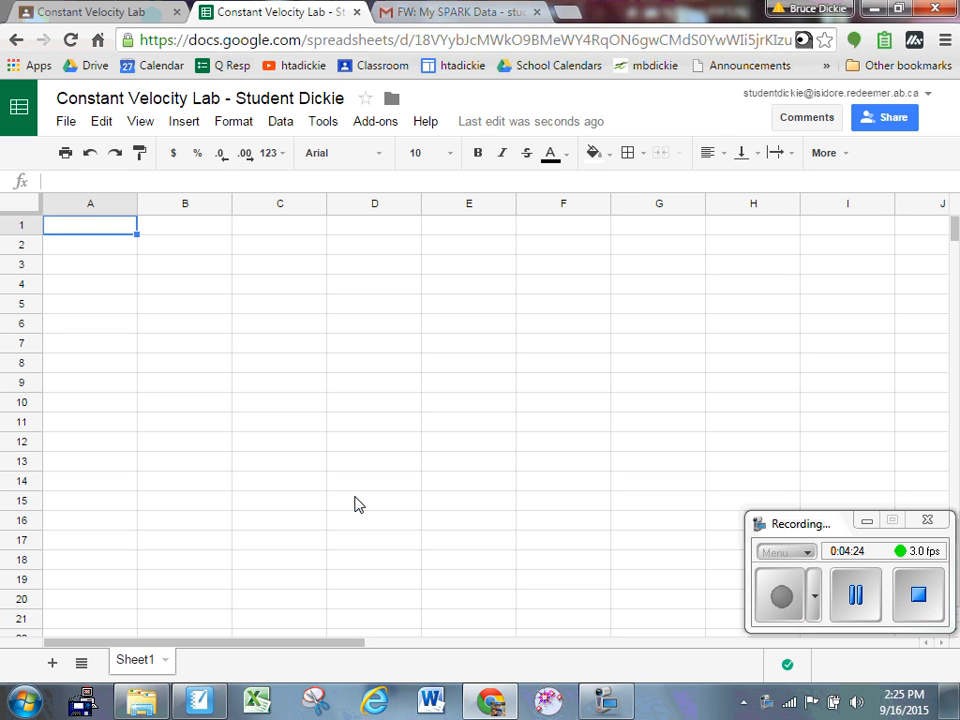
click(840, 588)
click(782, 612)
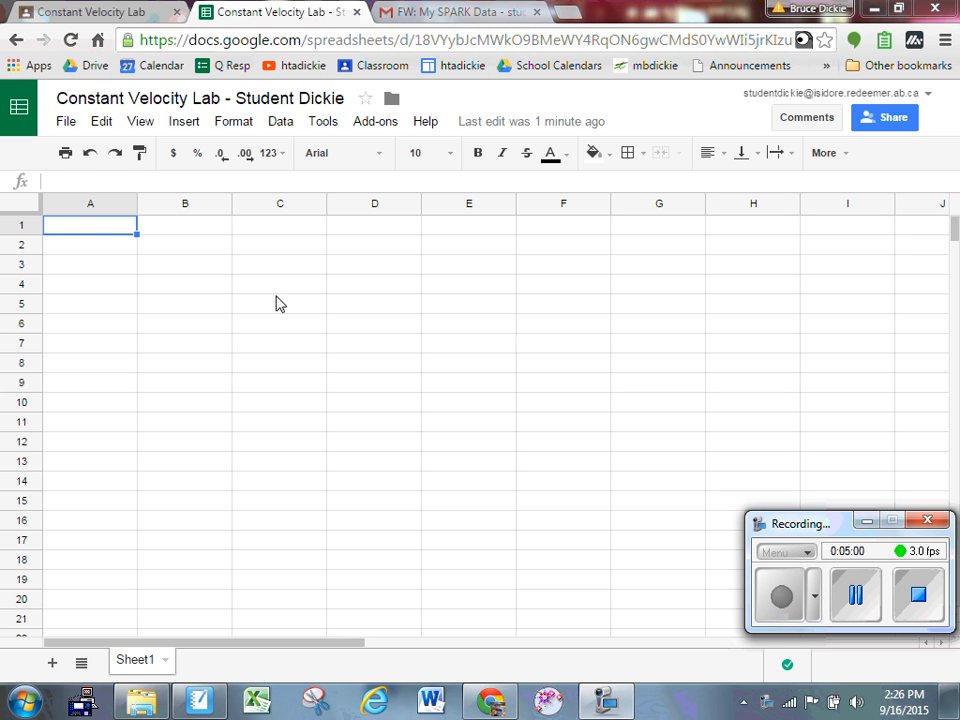
Import exportedData.txt from Drive's Classroom folder "Physics 20 Period 4 (Fall, 2015)", appending its rows to the current sheet.
click(64, 124)
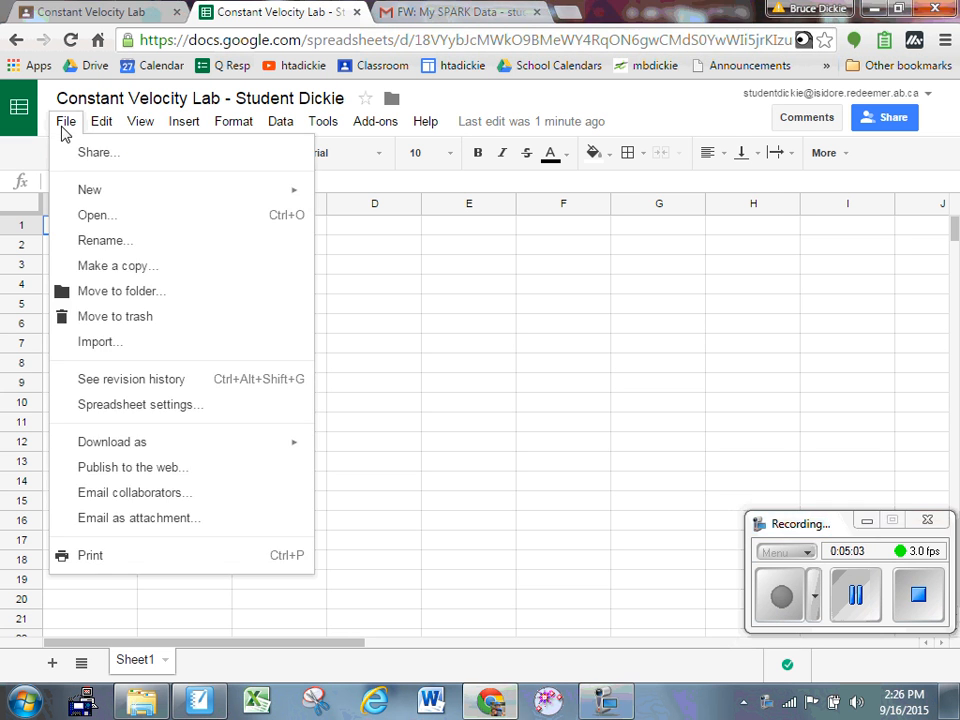
click(119, 345)
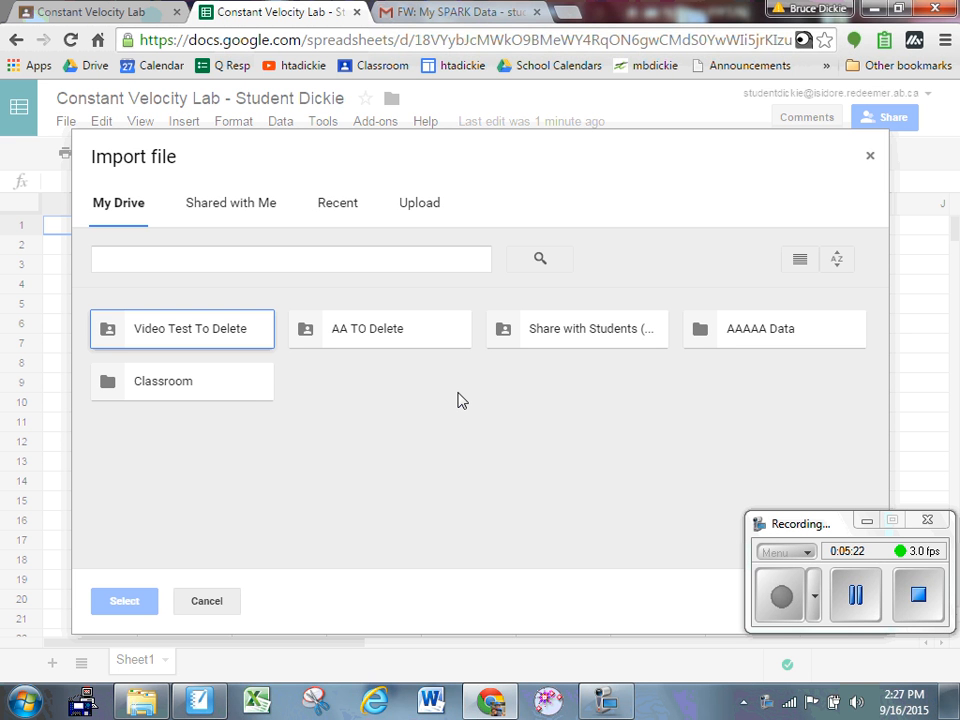
double_click(170, 391)
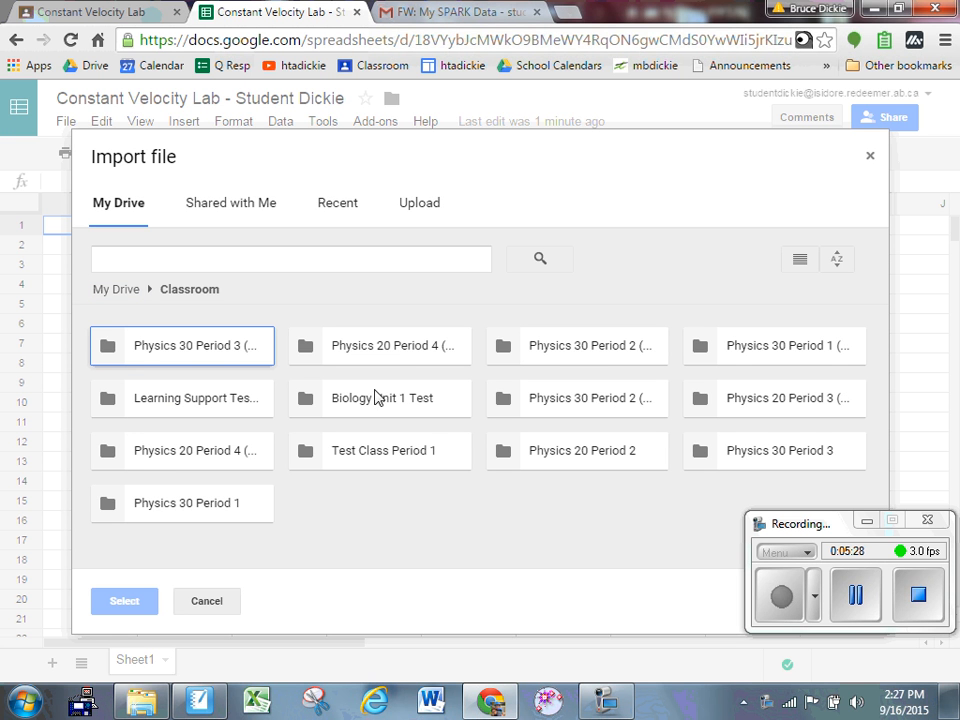
click(393, 360)
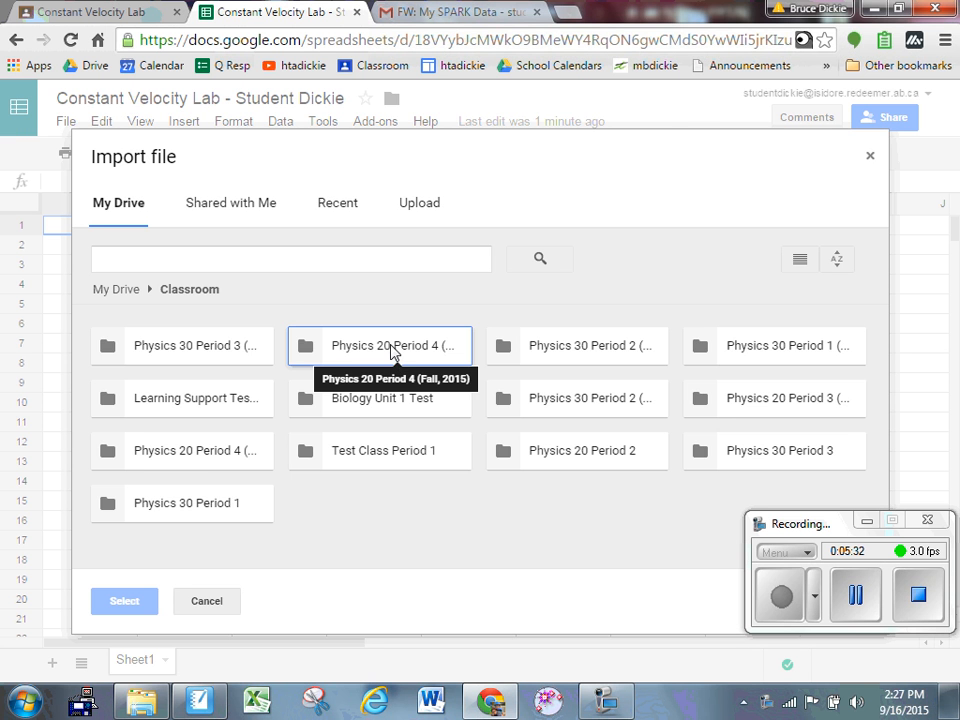
double_click(392, 350)
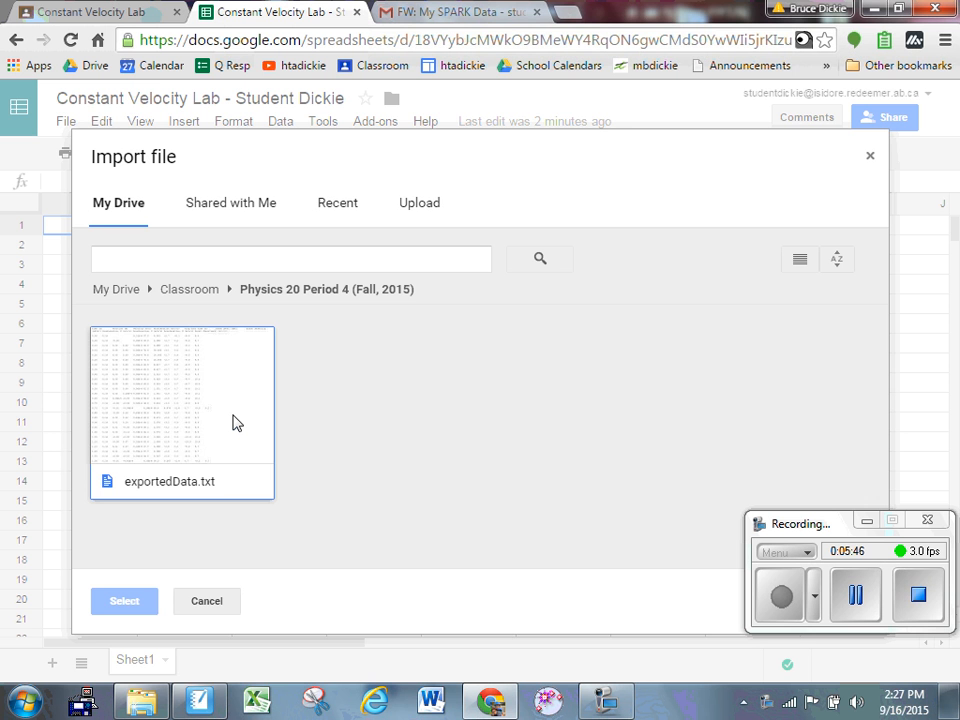
click(236, 422)
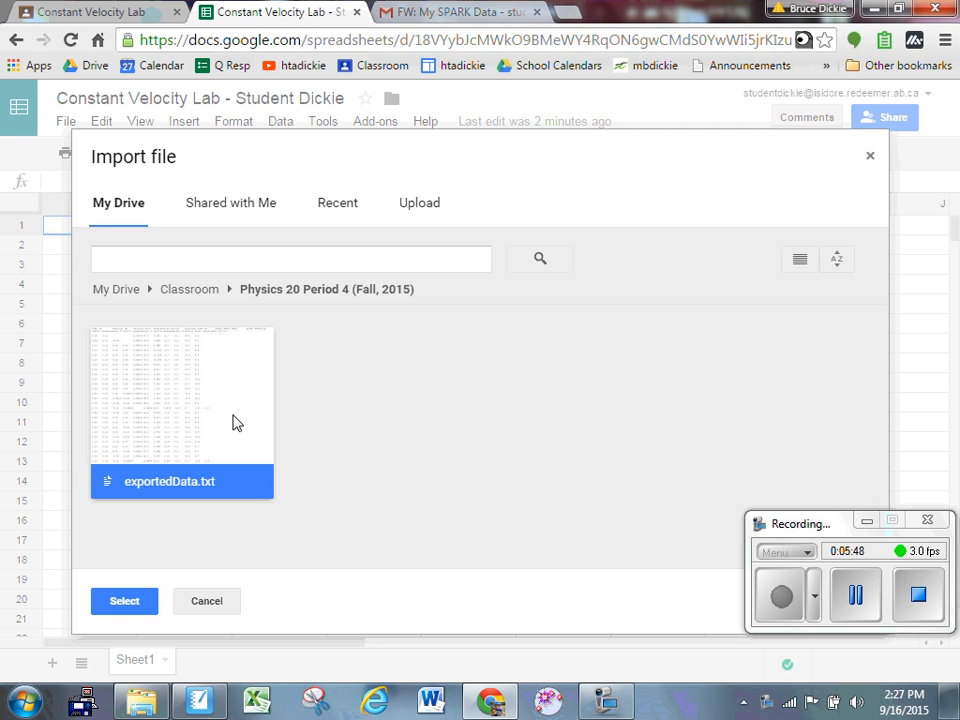
click(134, 601)
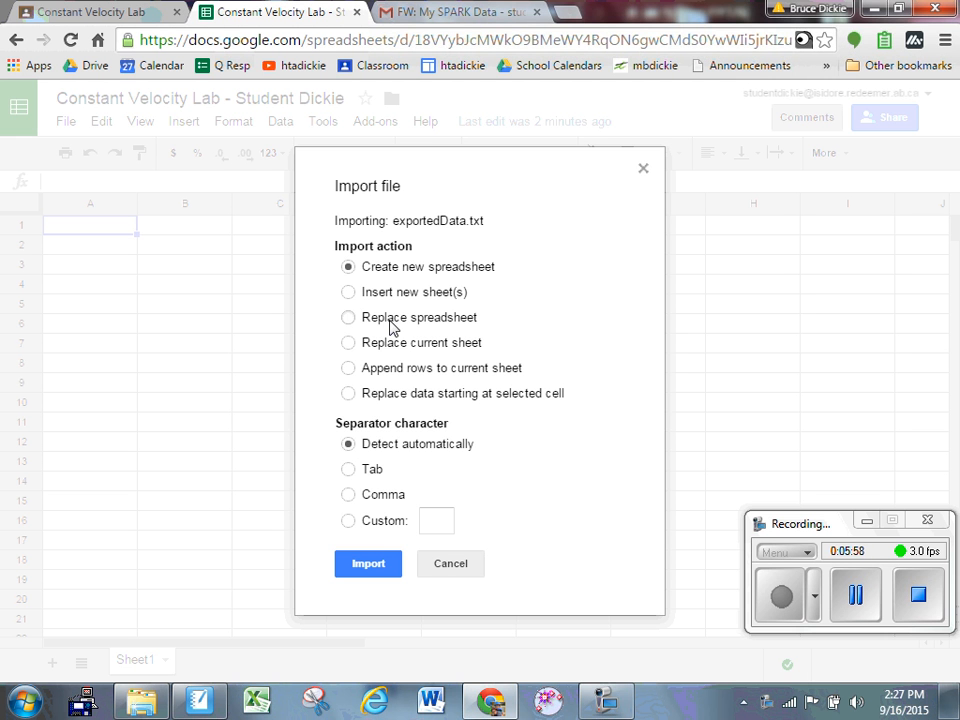
click(362, 372)
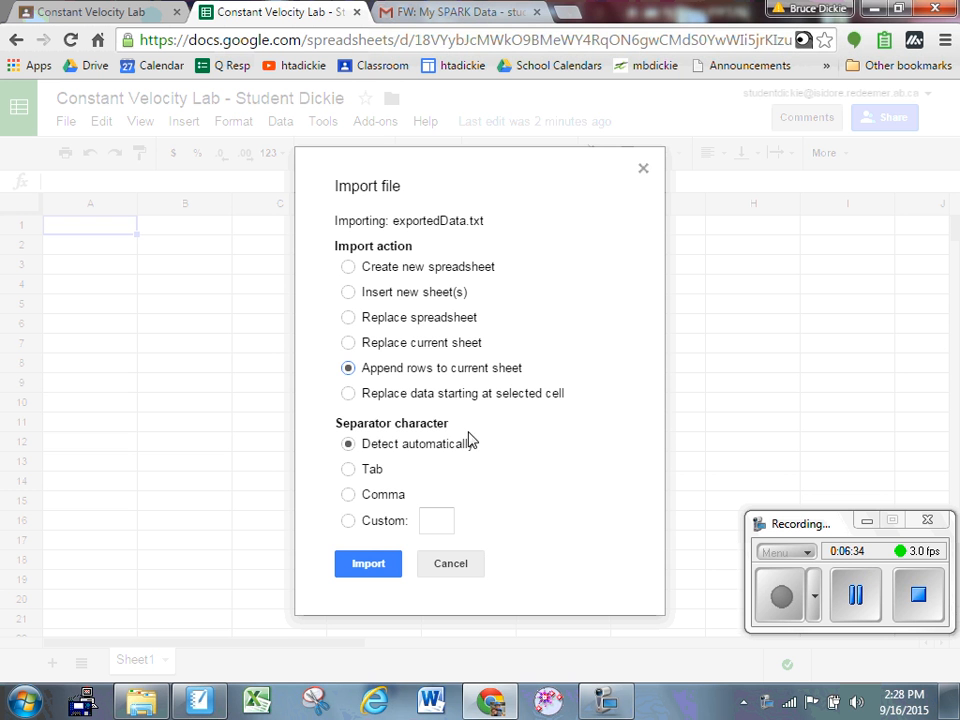
click(380, 563)
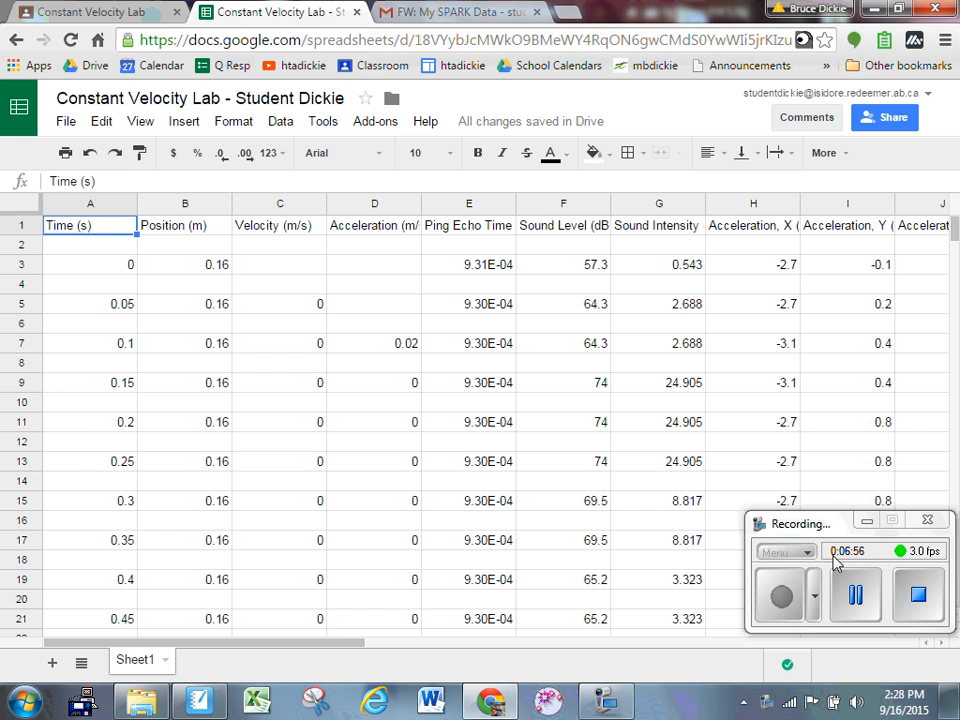
click(783, 600)
click(783, 600)
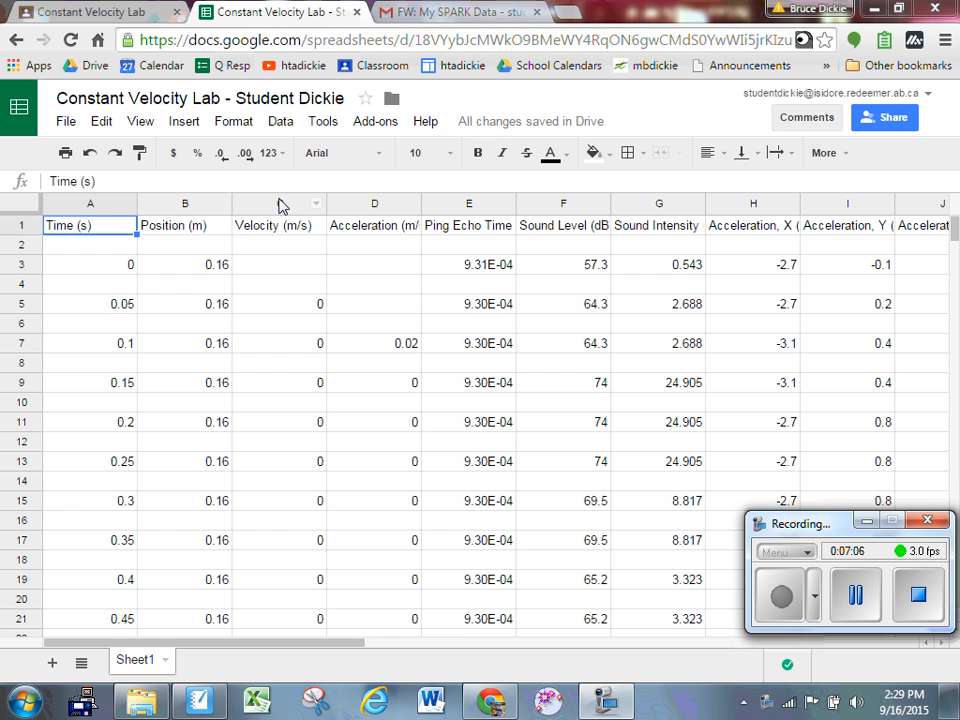
Clear the contents of columns C through L, from Velocity (m/s) onward.
drag(280, 204, 722, 222)
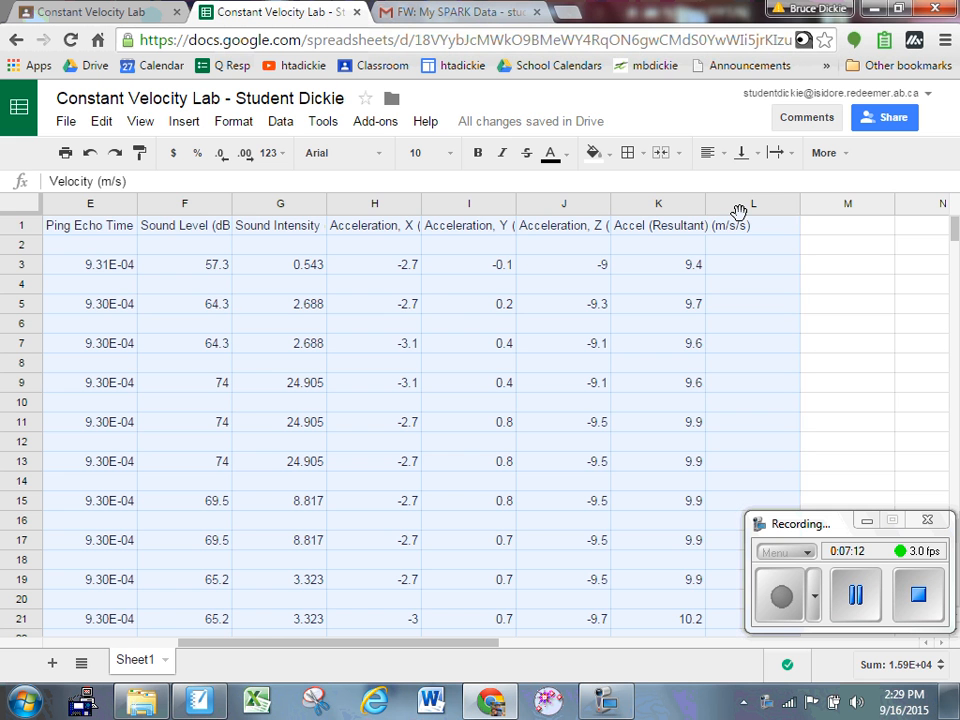
key(Delete)
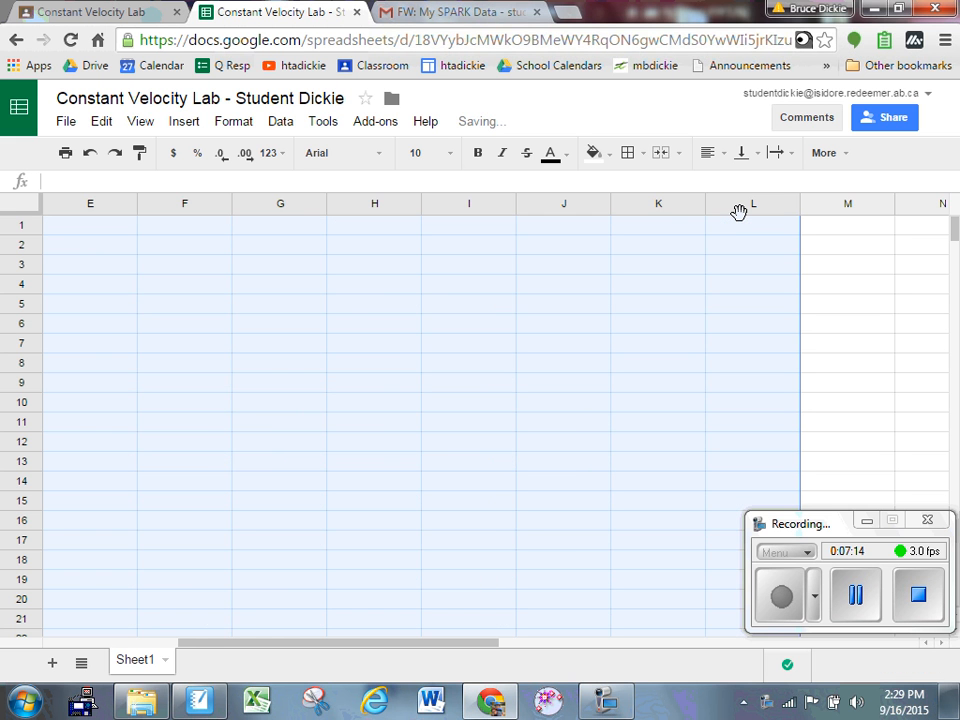
key(Left)
key(Left)
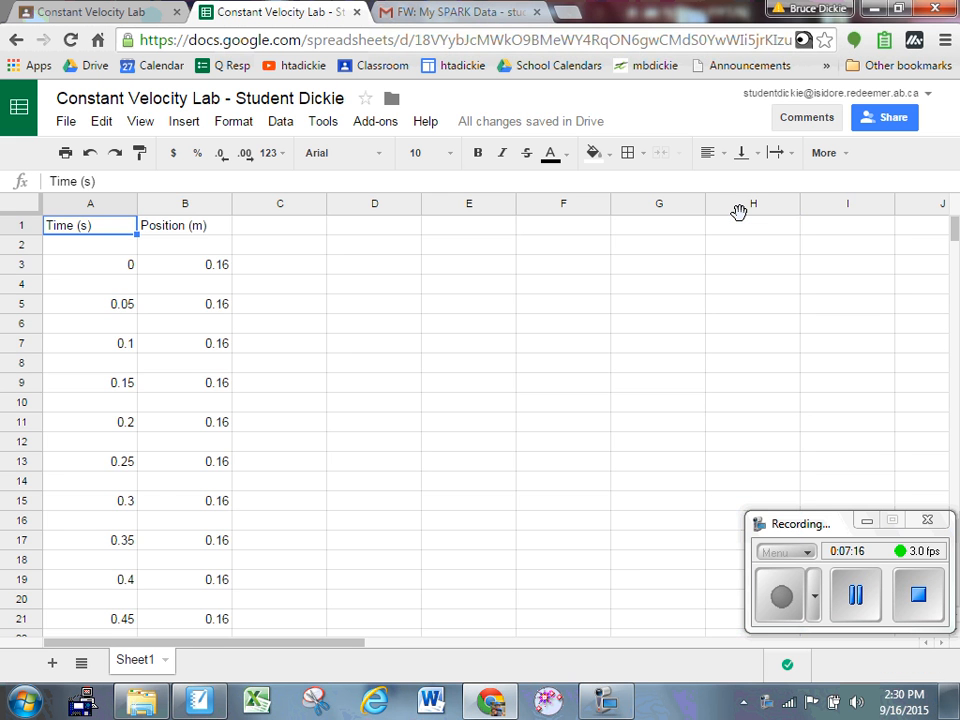
click(855, 594)
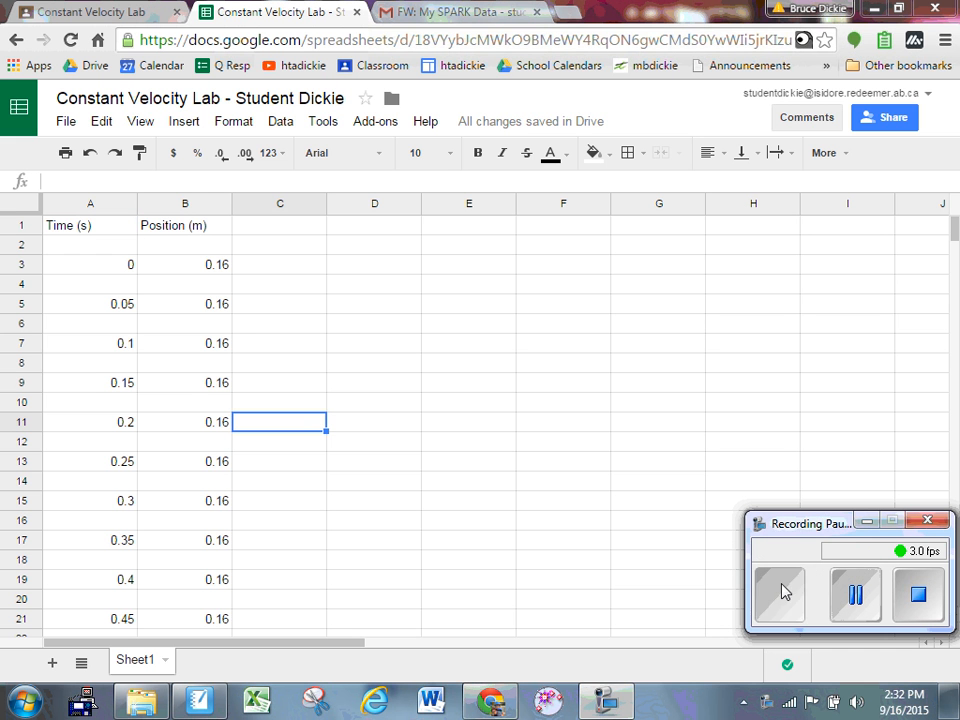
click(783, 591)
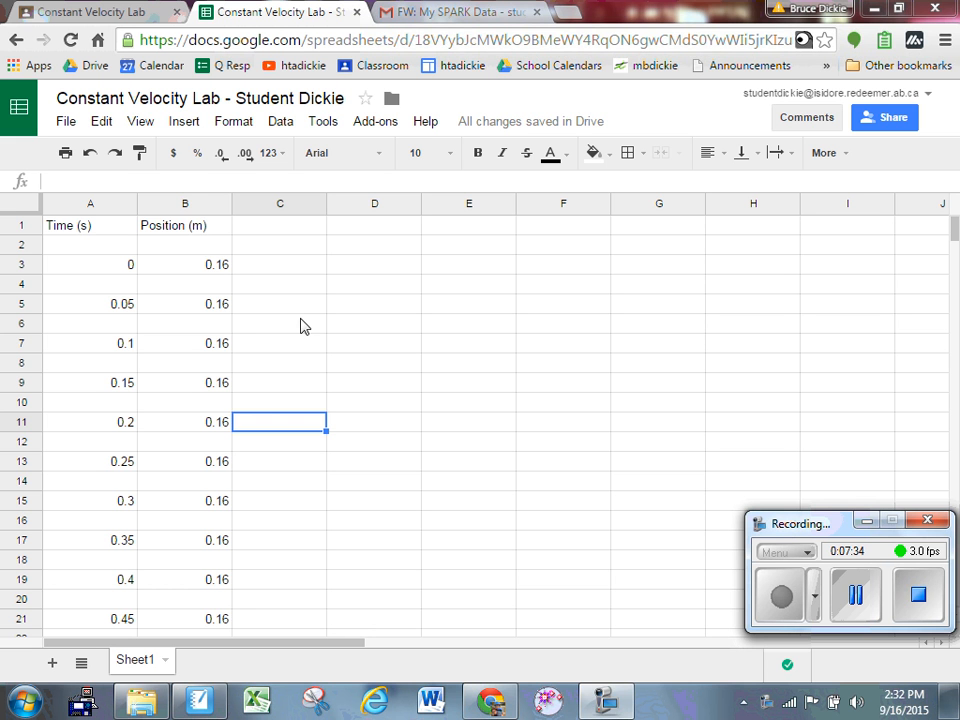
Insert a scatter chart of the time and position data in A3:B455, using the recommended scatter option.
drag(115, 272, 213, 371)
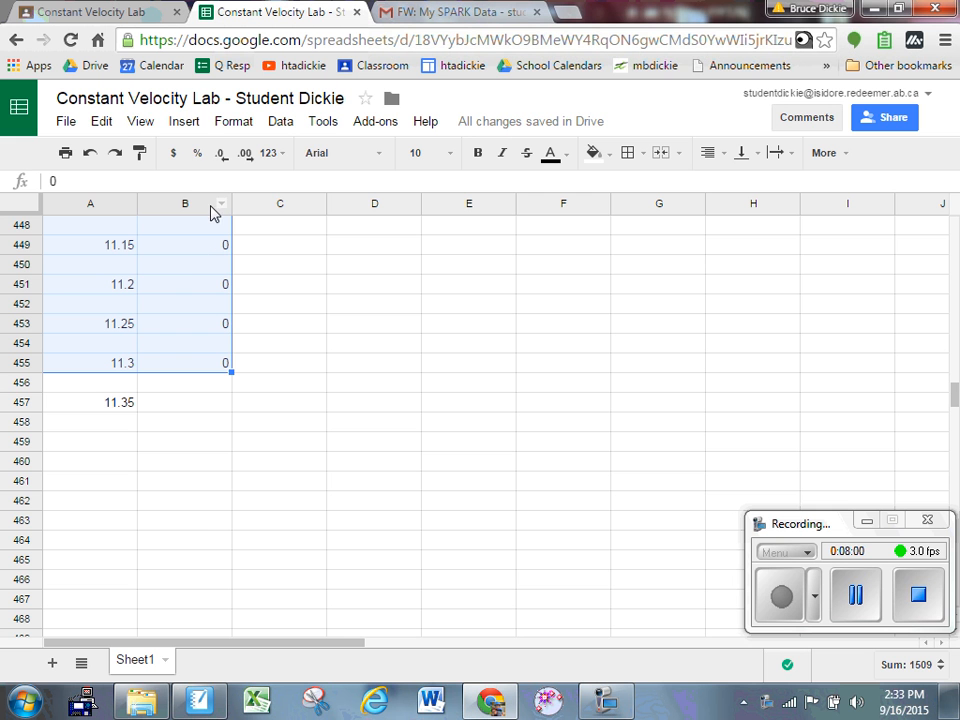
click(183, 123)
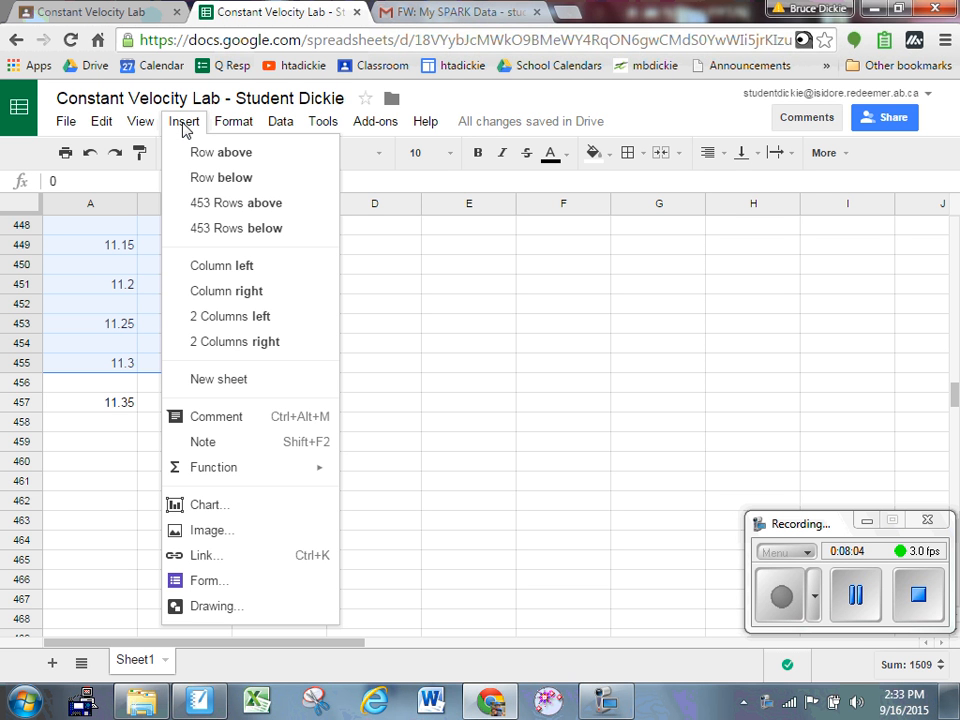
click(216, 505)
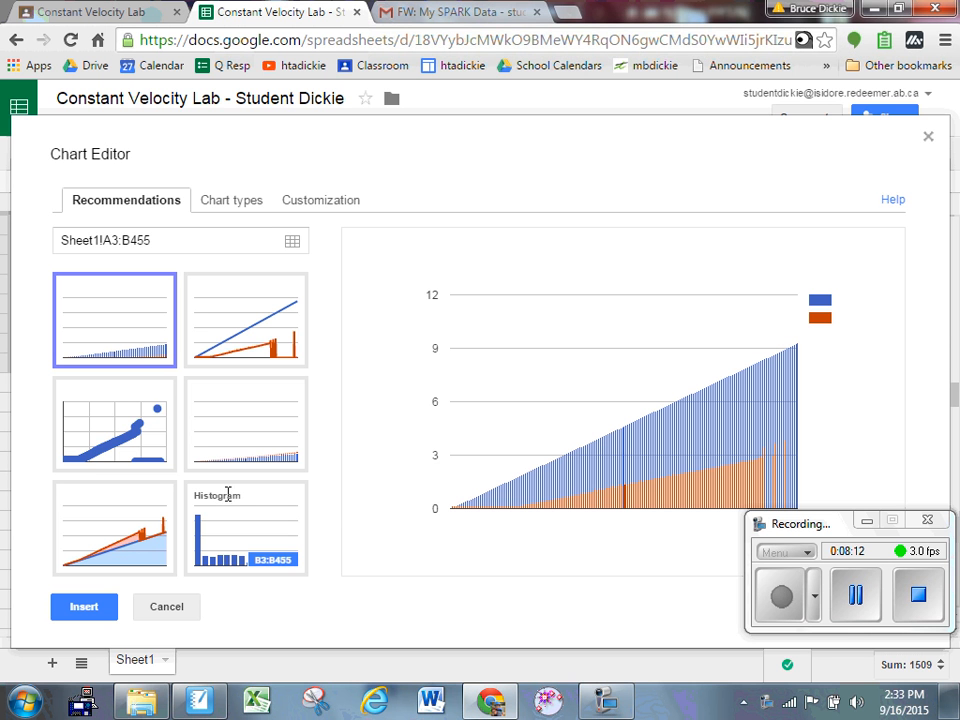
click(157, 445)
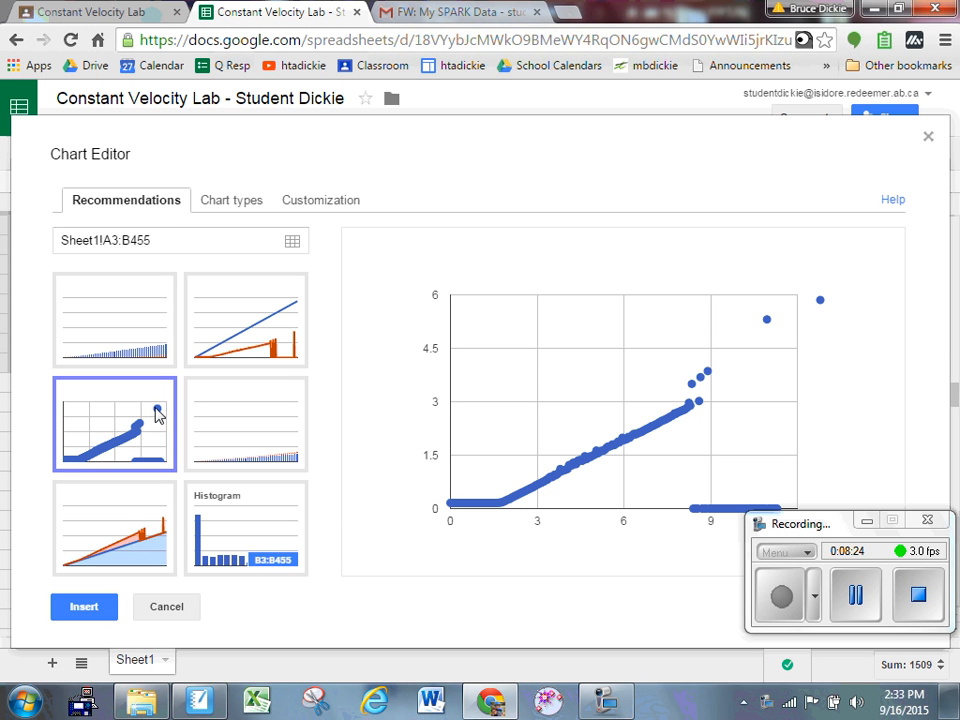
click(96, 612)
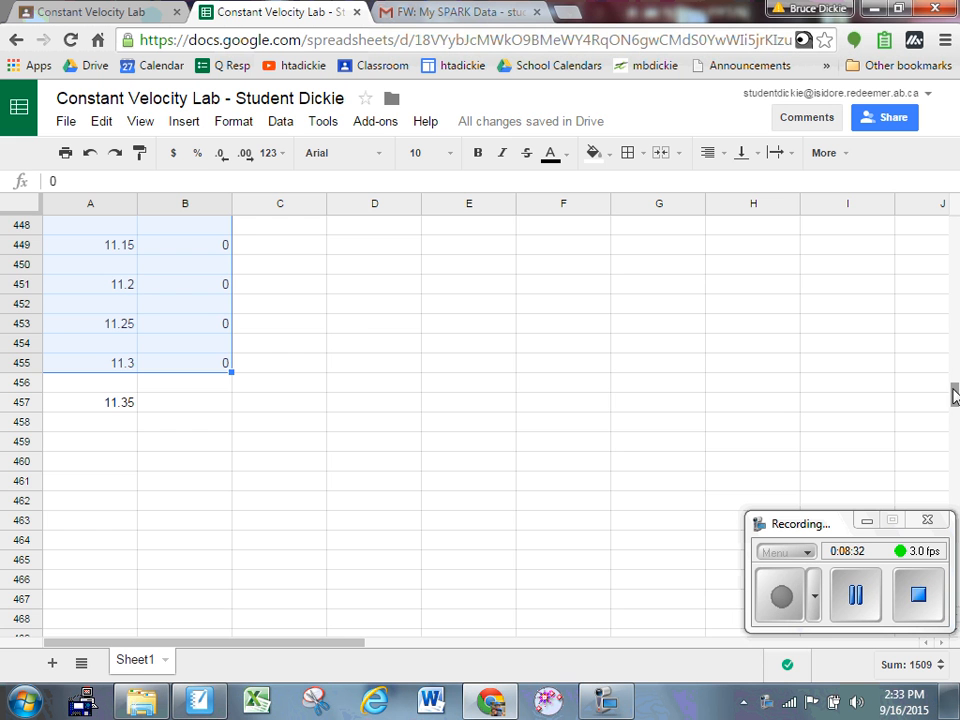
Move the scatter chart off the data so that it starts in column C, around row 2.
drag(957, 380, 957, 212)
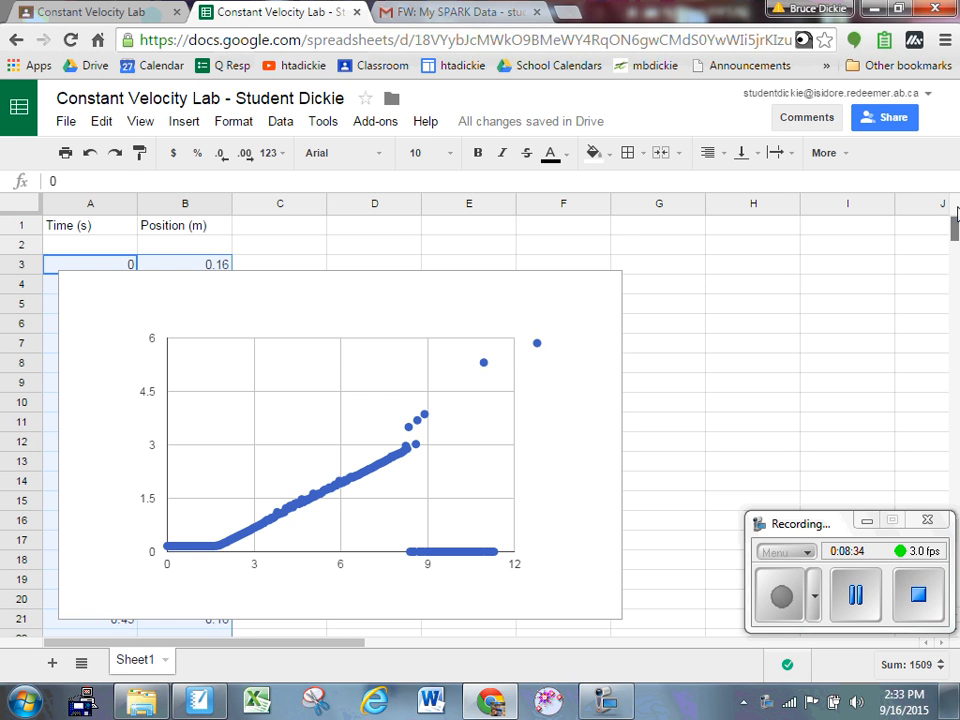
drag(433, 277, 562, 259)
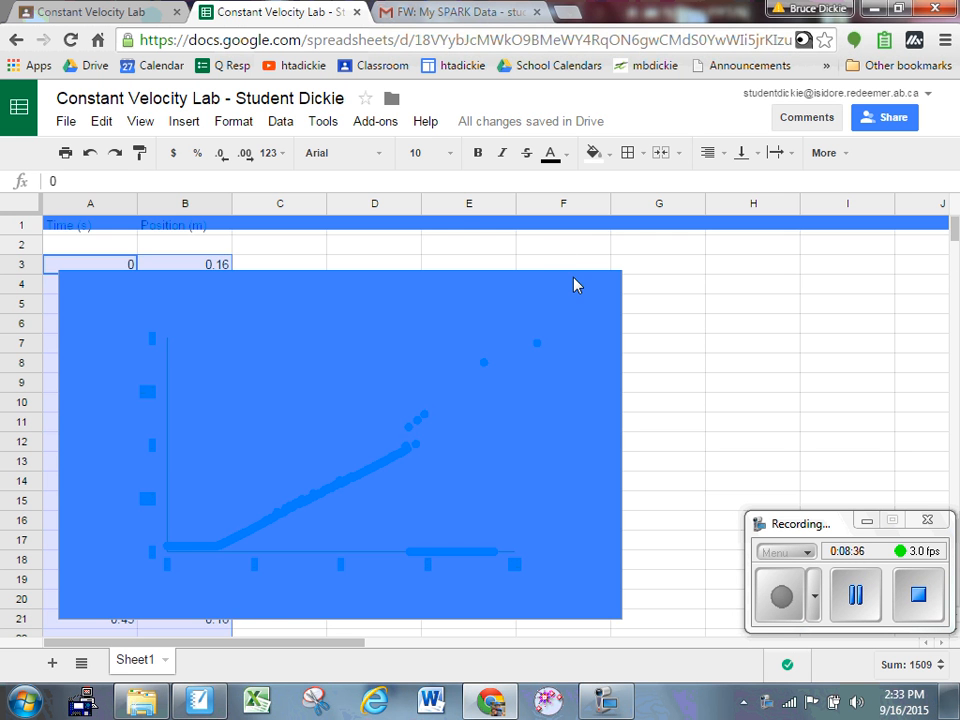
click(611, 285)
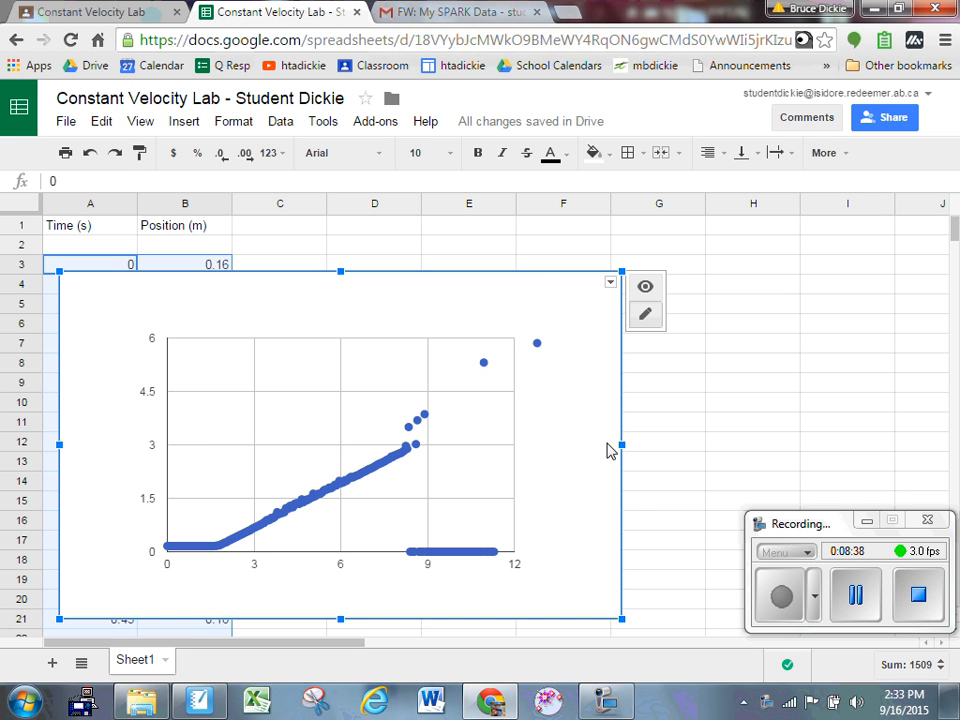
click(677, 486)
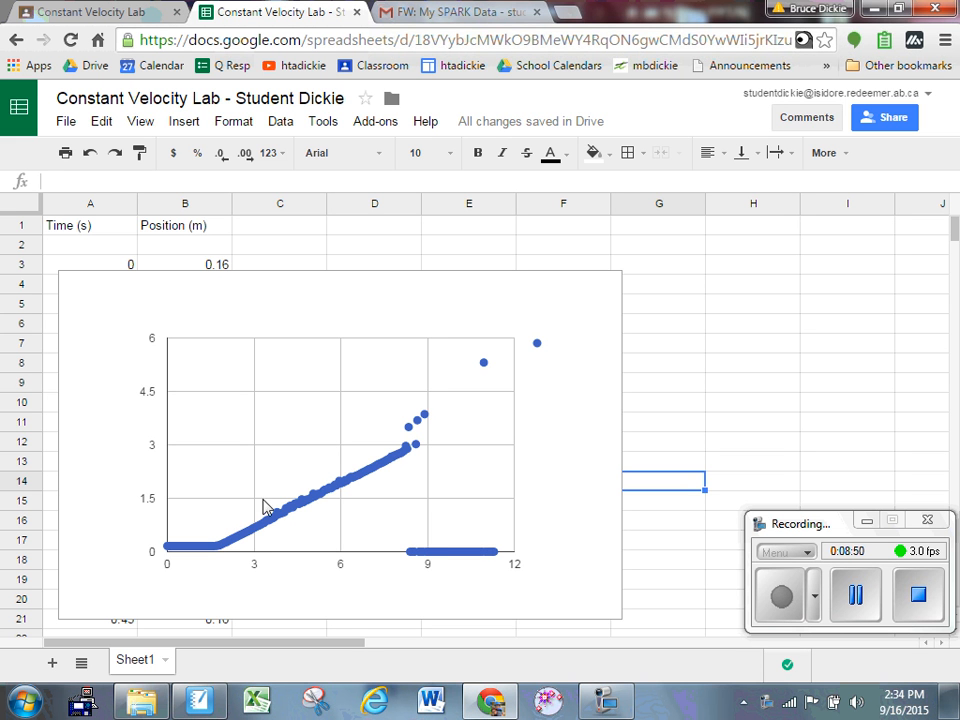
click(222, 281)
drag(414, 283, 612, 240)
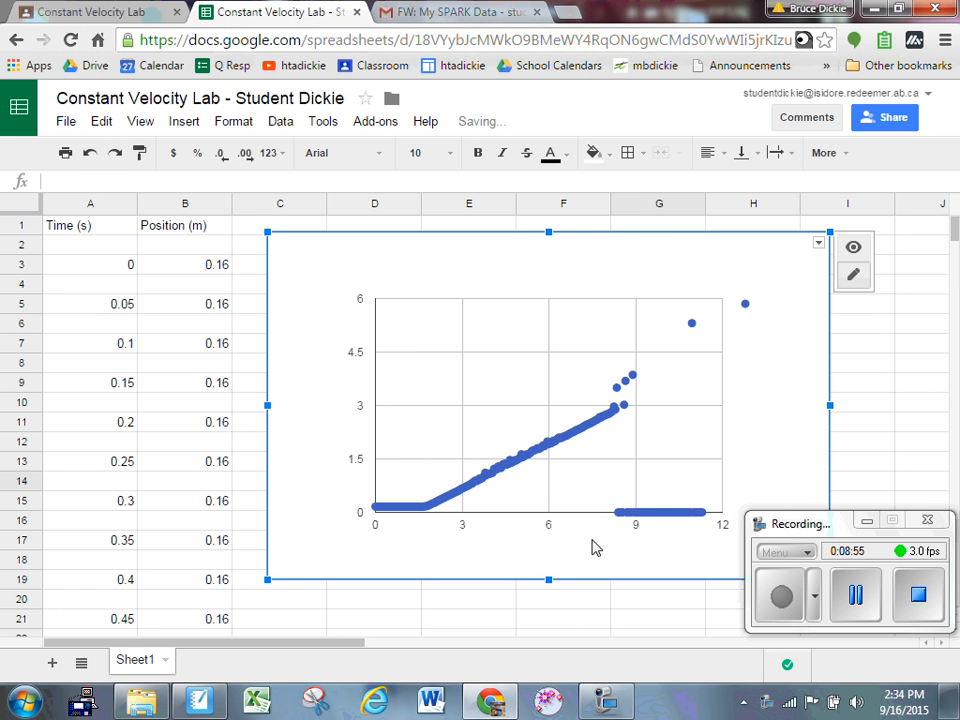
click(588, 617)
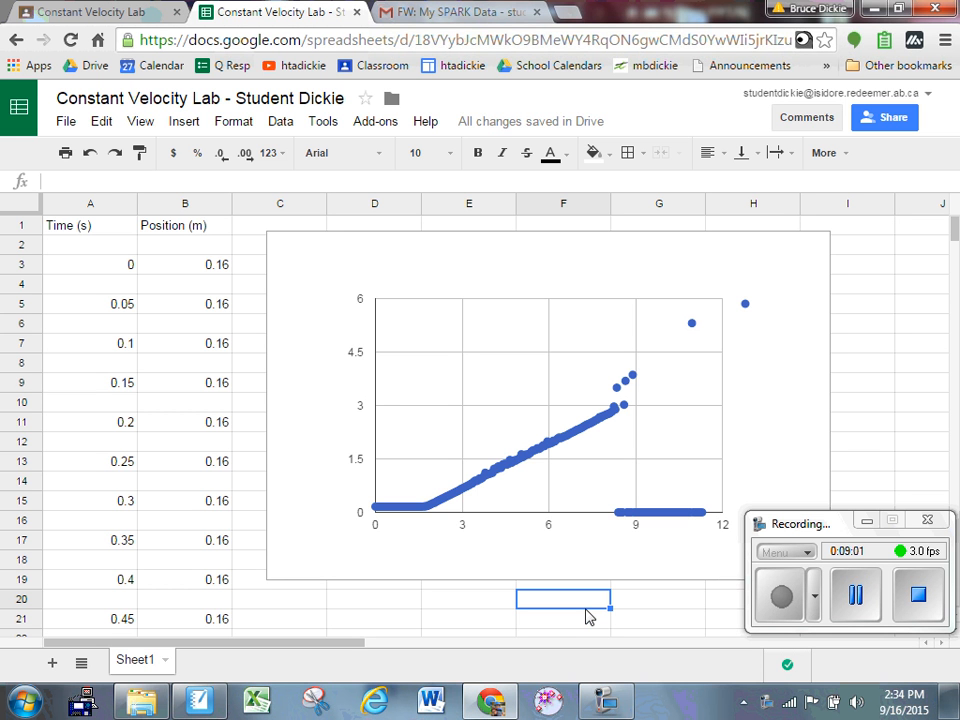
click(855, 594)
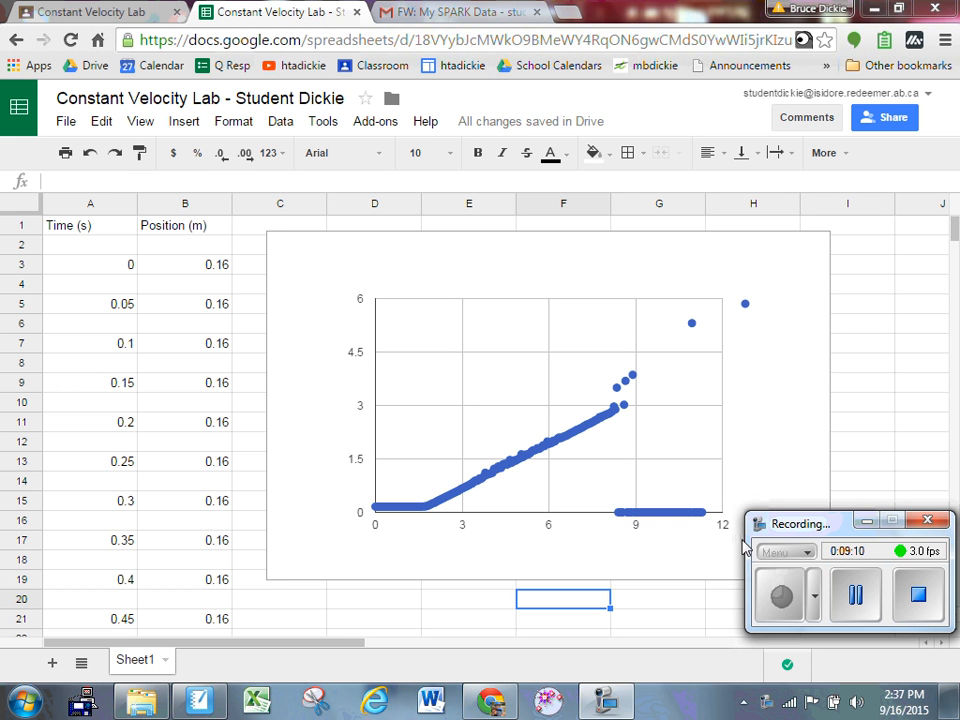
Open the chart's advanced editing options and set the chart title to "Position vs. Time".
click(786, 334)
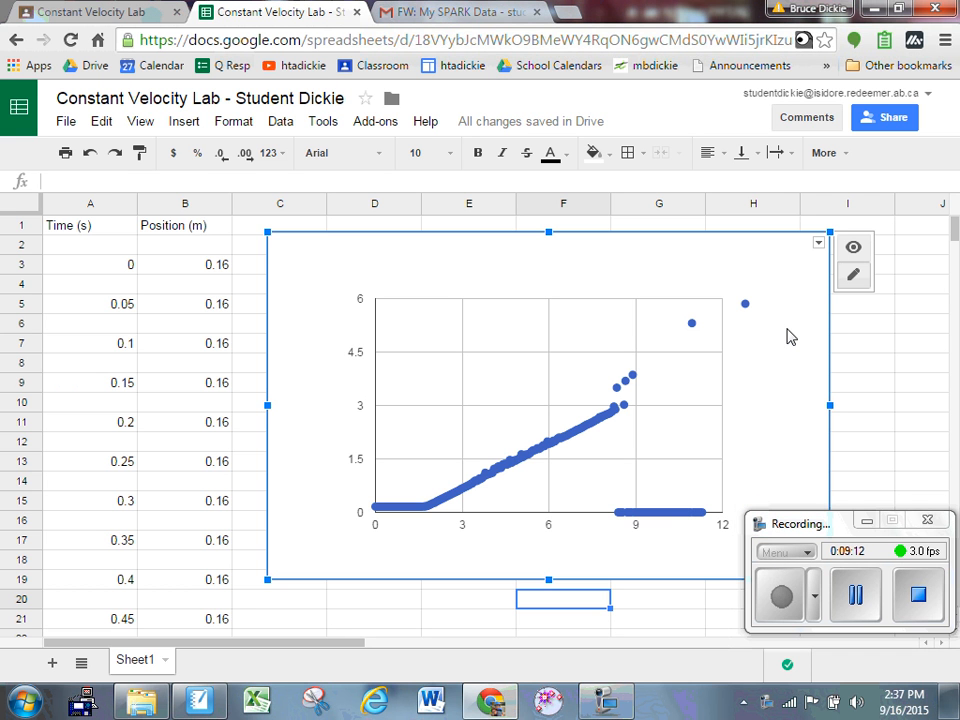
click(819, 244)
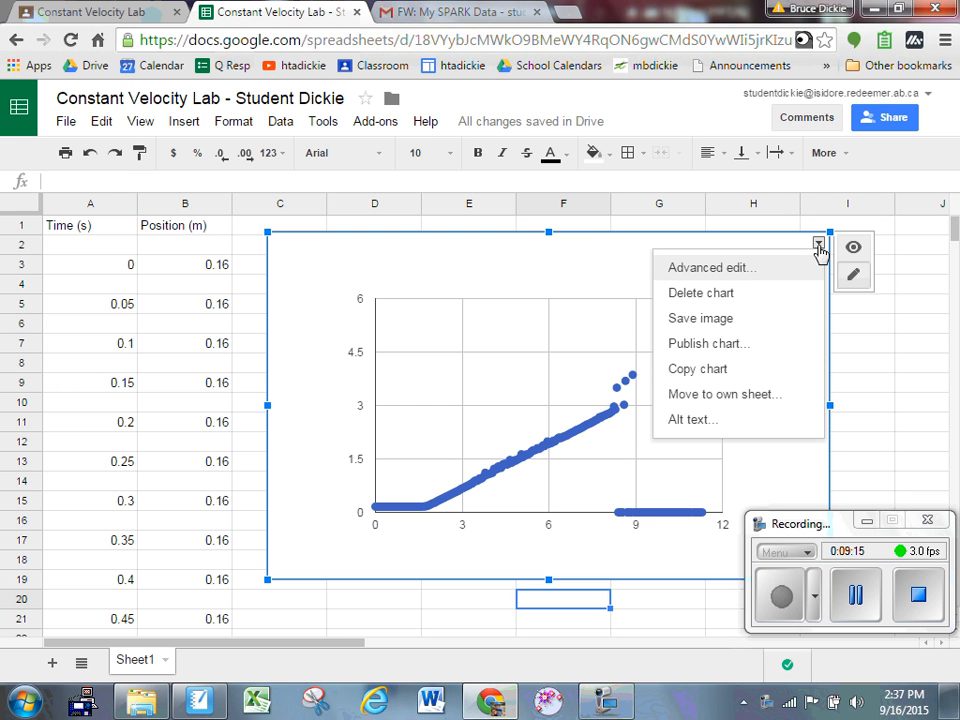
click(740, 268)
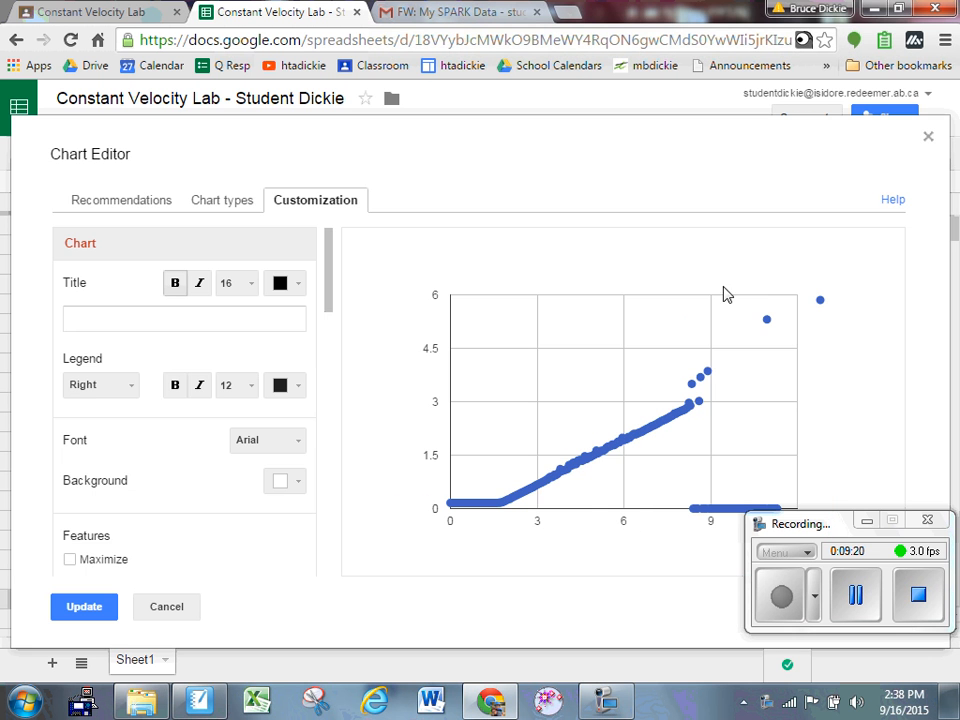
click(157, 317)
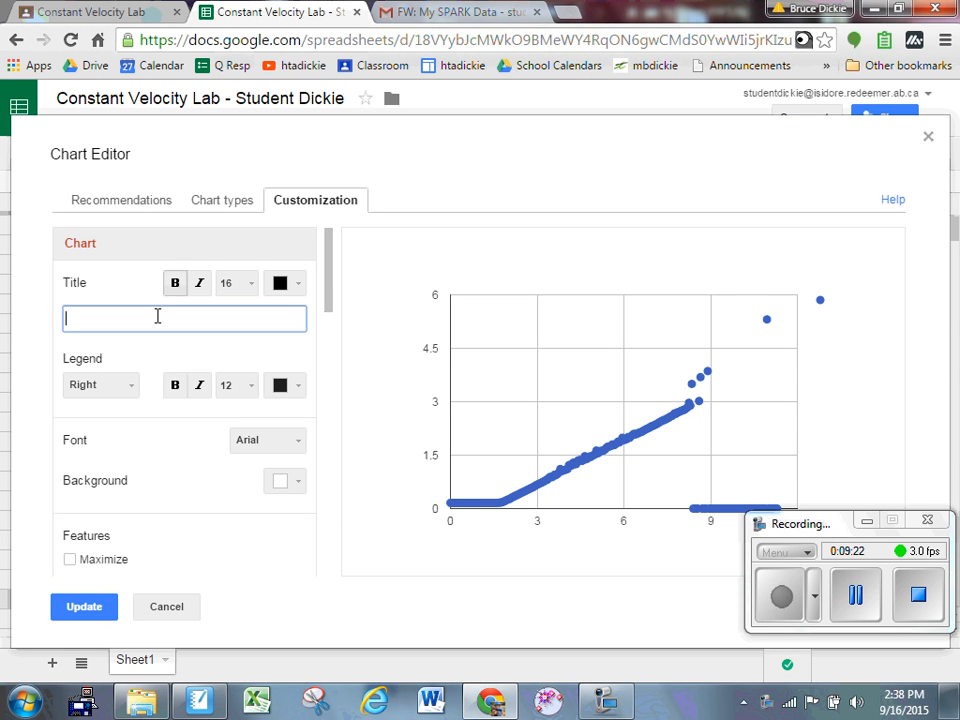
text(Position vs. Time)
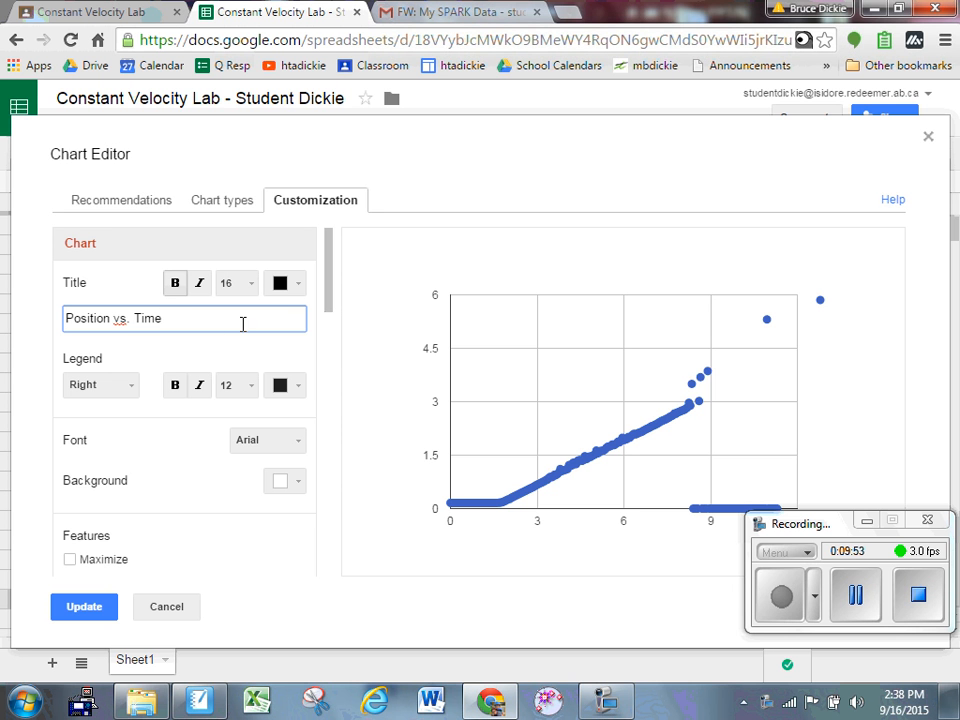
Set the horizontal axis title to "time (s)".
drag(330, 300, 326, 381)
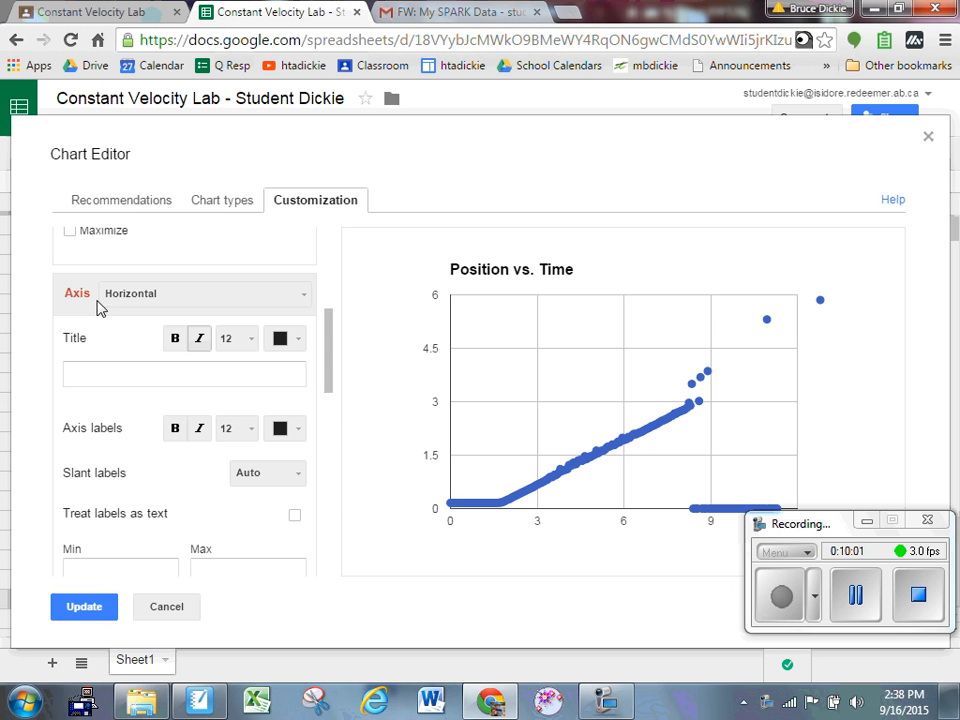
click(105, 372)
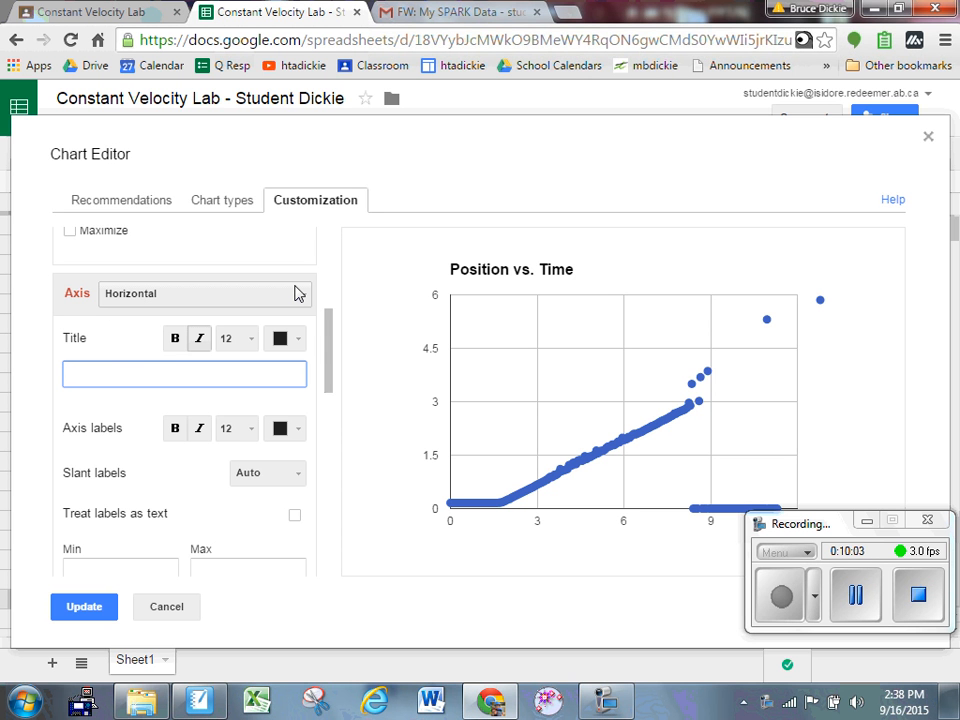
text(time (s))
Set the left vertical axis title to "Position (m)" and update the chart with the new titles.
click(302, 295)
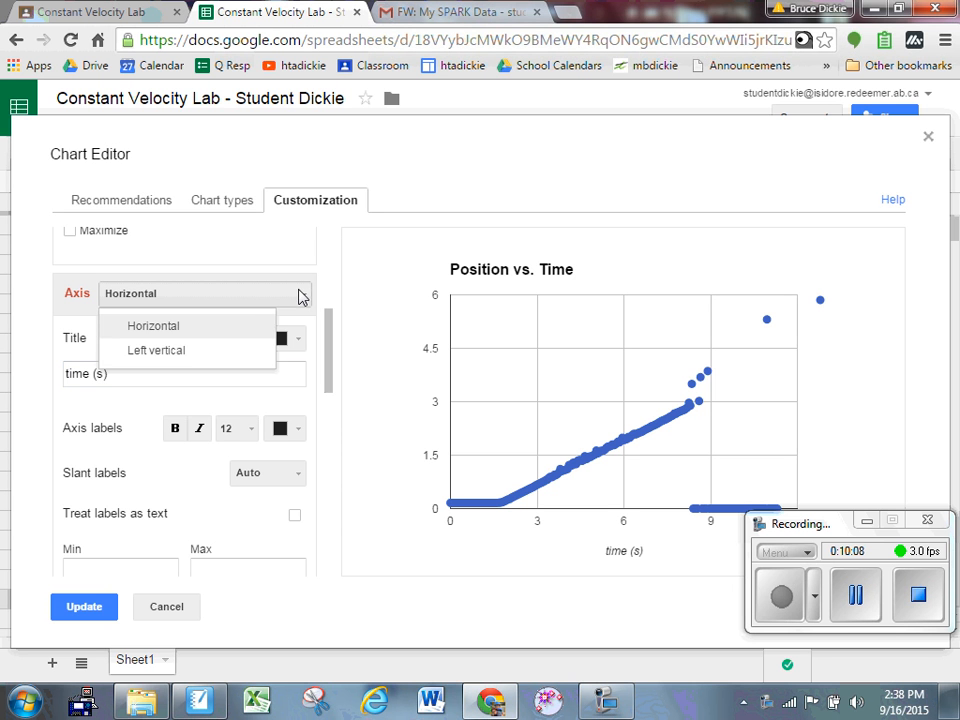
click(224, 348)
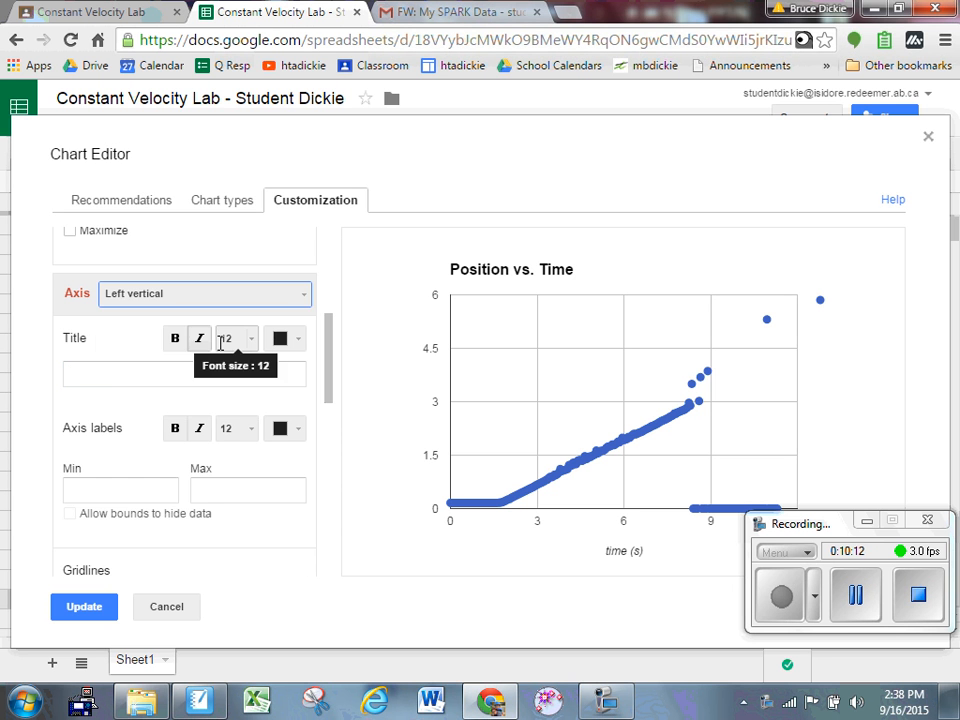
click(163, 366)
text(Posit)
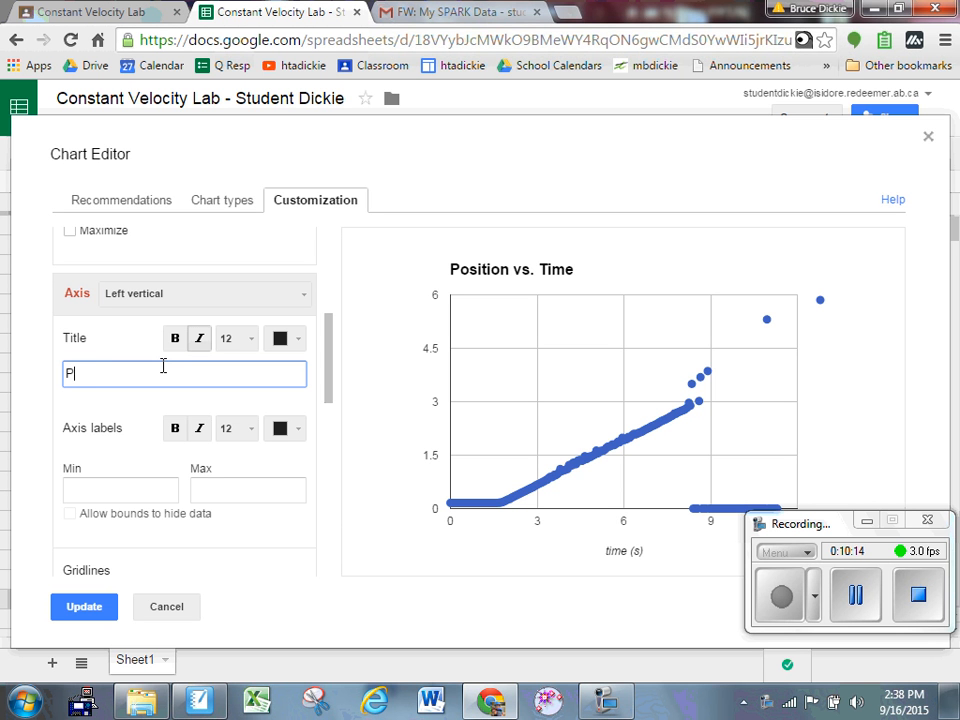
text(ion (m))
click(80, 606)
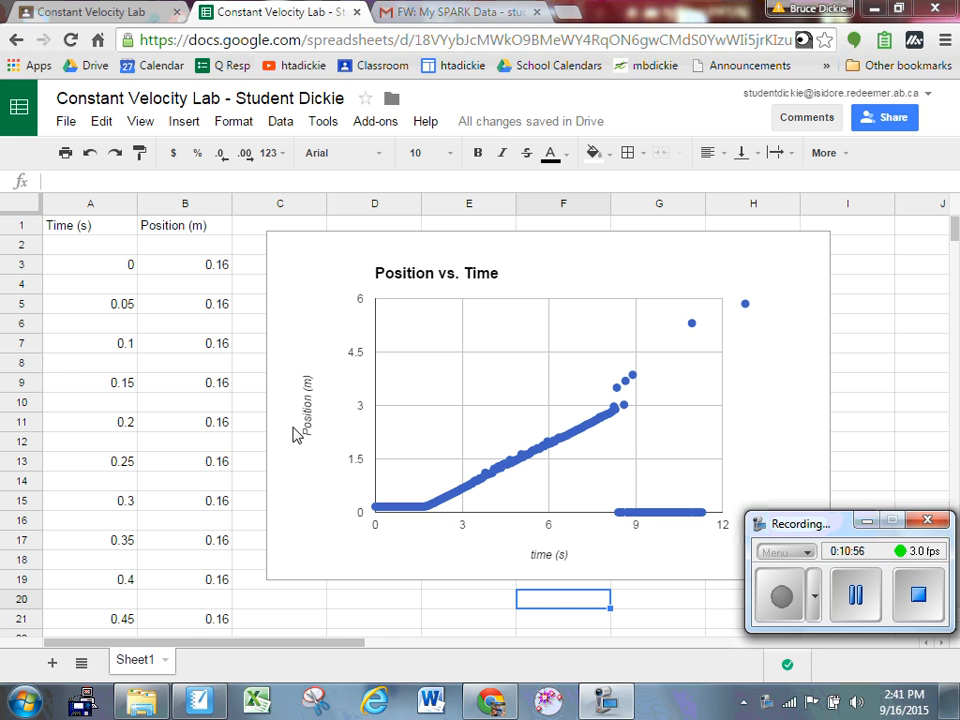
Clear the time and position data in A3:B103, before the 2.55 s reading, and check the chart.
drag(120, 270, 217, 467)
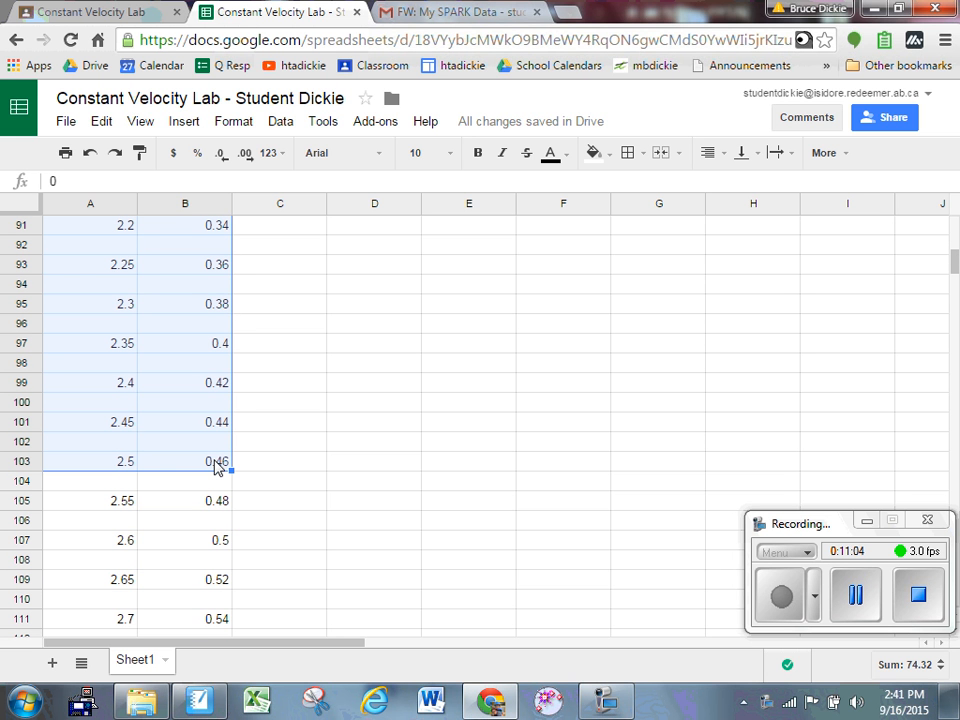
key(Delete)
scroll(214, 467, up, 15)
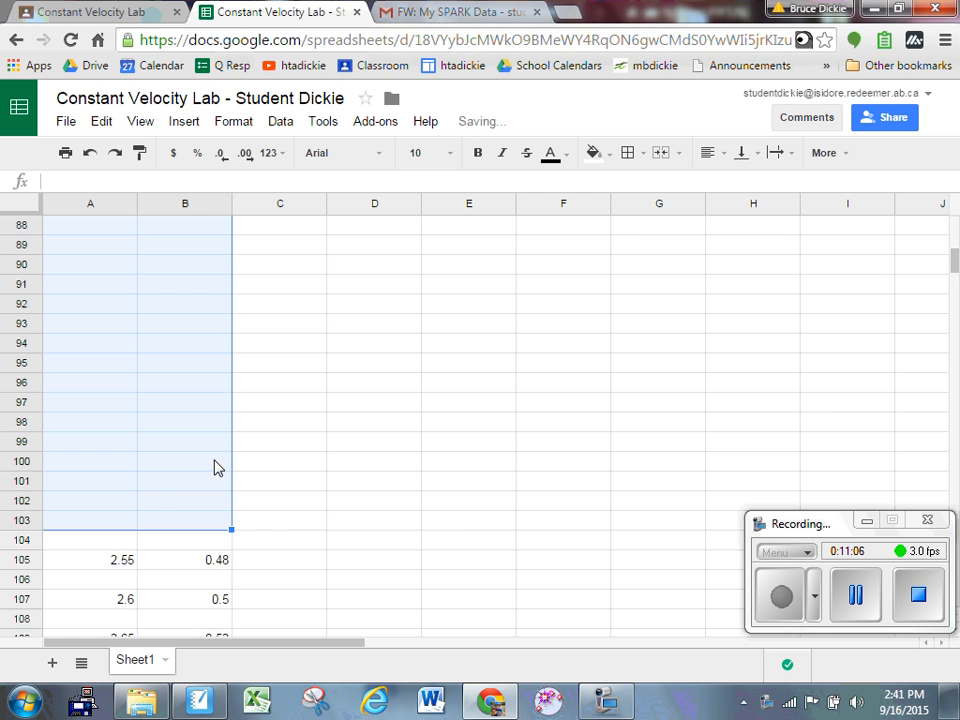
scroll(214, 467, up, 8)
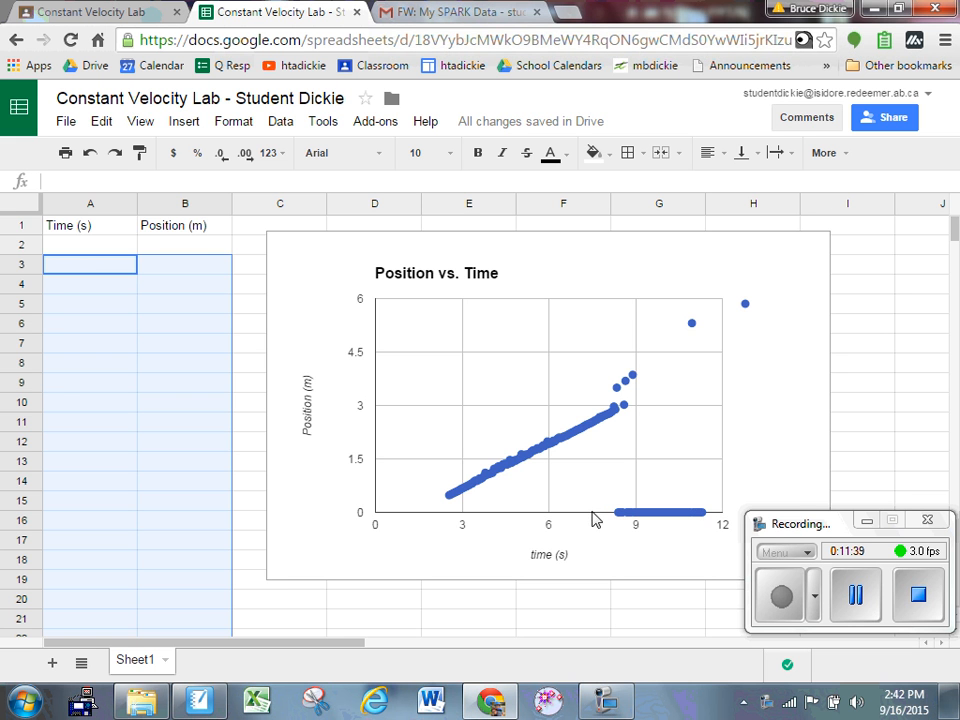
Clear the time and position data in columns A and B from the 7.55 s reading in row 305 down through row 486.
scroll(210, 491, down, 13)
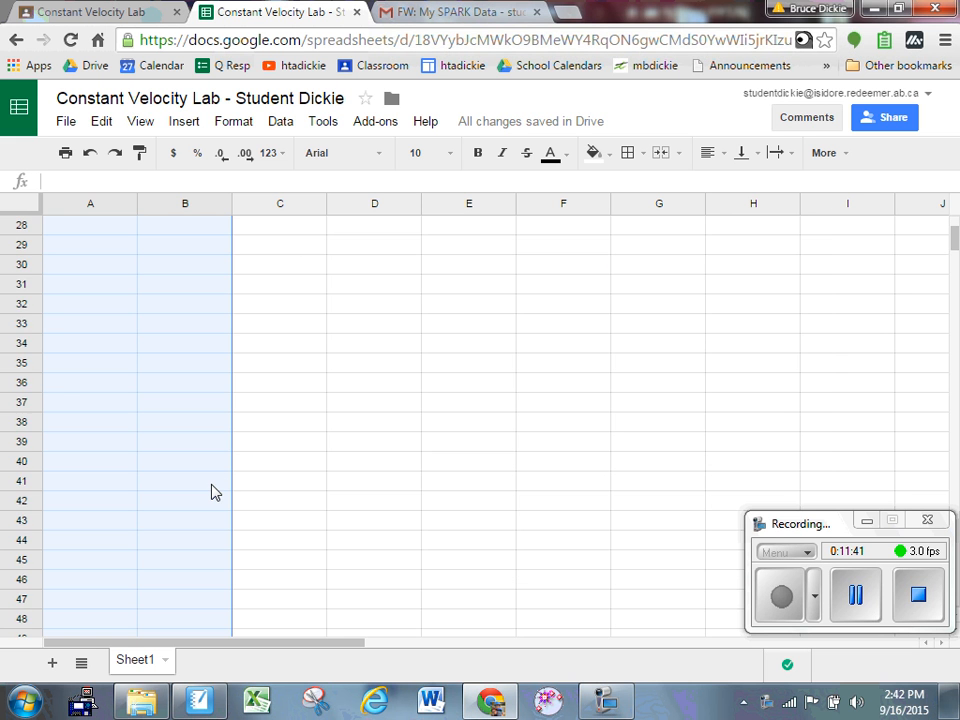
scroll(211, 496, down, 12)
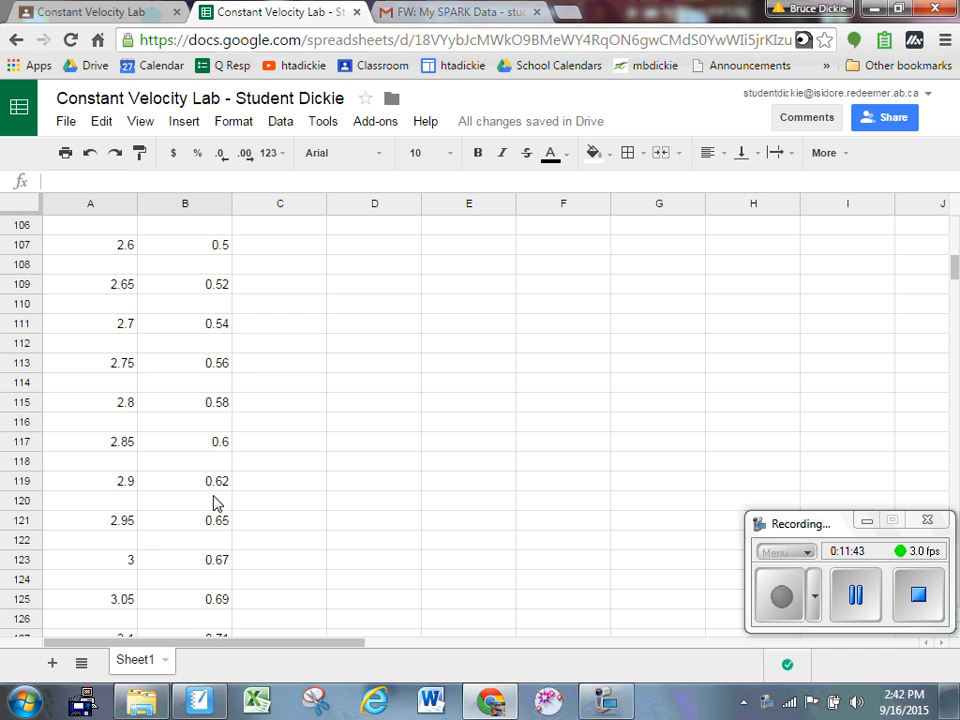
drag(953, 281, 951, 343)
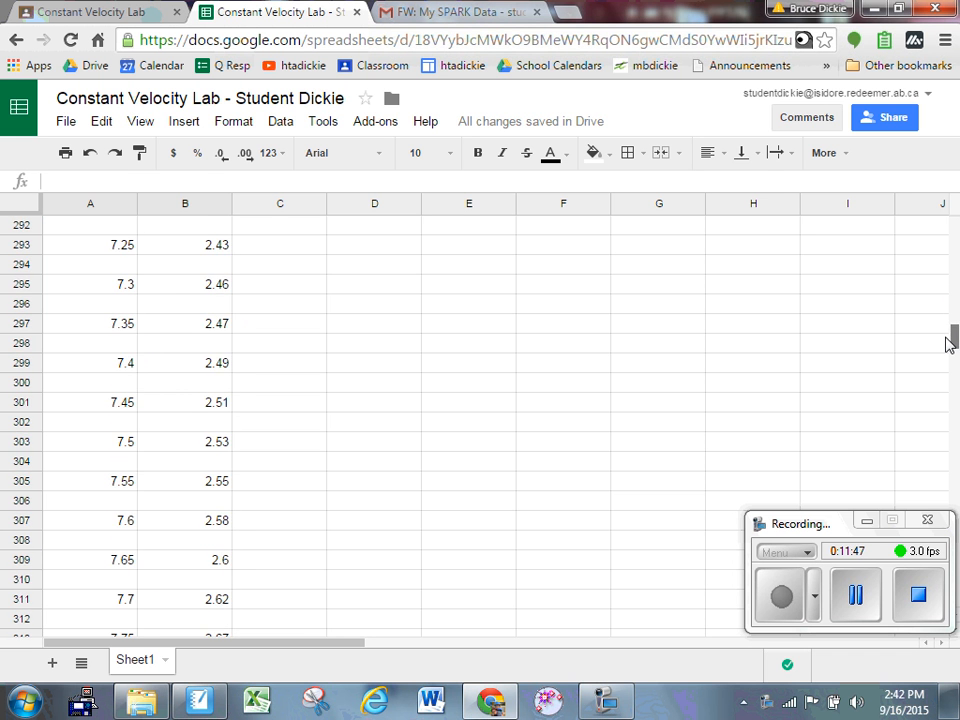
drag(111, 482, 197, 540)
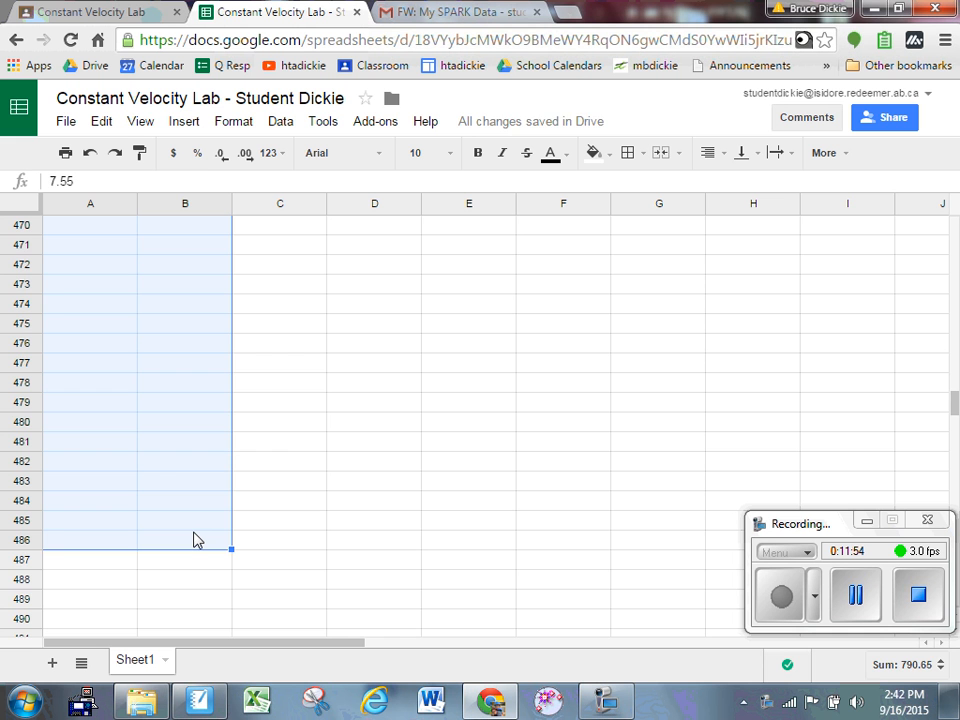
key(Delete)
Return to the start of the sheet and examine the Position vs. Time chart of the trimmed data.
scroll(197, 540, up, 20)
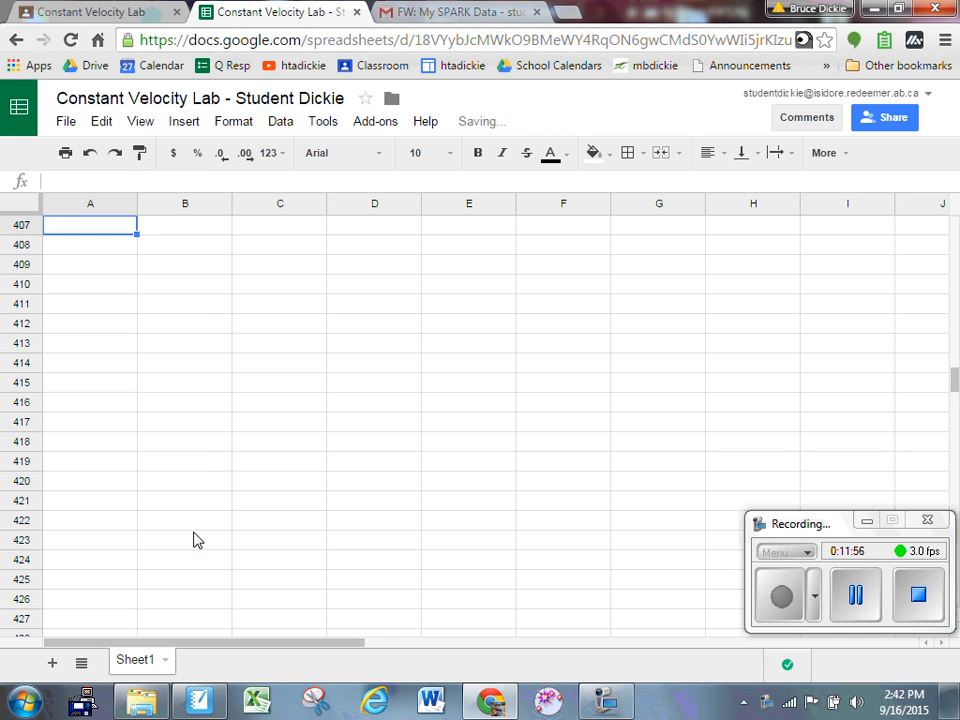
key(Page_Up)
key(Page_Up)
key(Page_Up)
key(Page_Up)
key(Page_Up)
key(Page_Up)
key(Page_Up)
key(Page_Up)
key(Page_Up)
key(Page_Up)
key(Page_Up)
key(Page_Up)
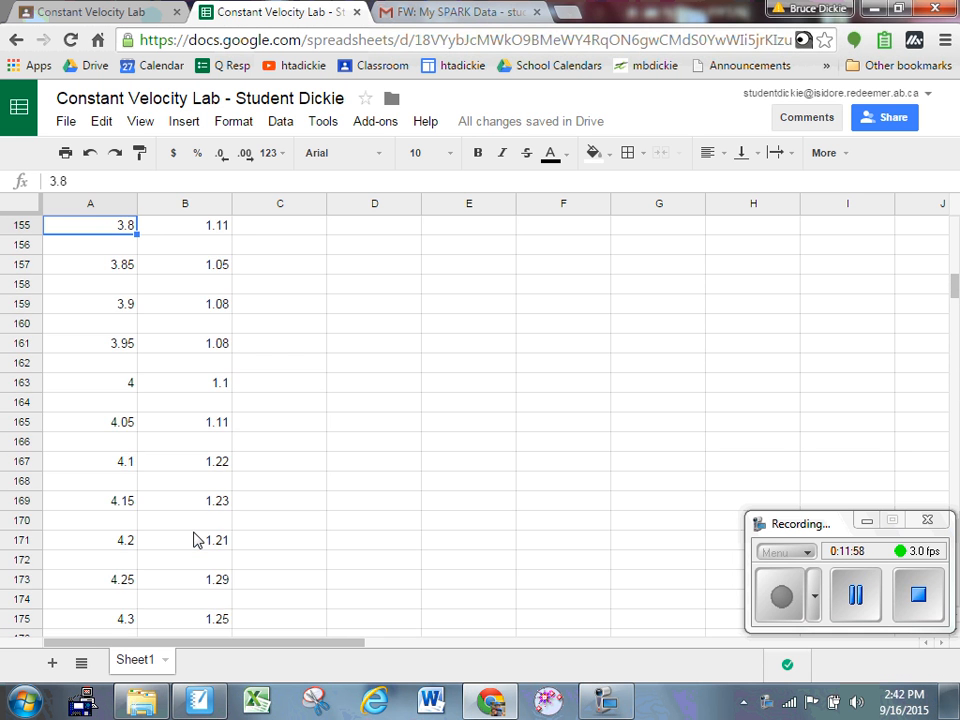
key(Page_Up)
key(Page_Up)
key(Page_Up)
key(Page_Up)
key(Page_Up)
key(Page_Up)
key(Page_Up)
key(Page_Up)
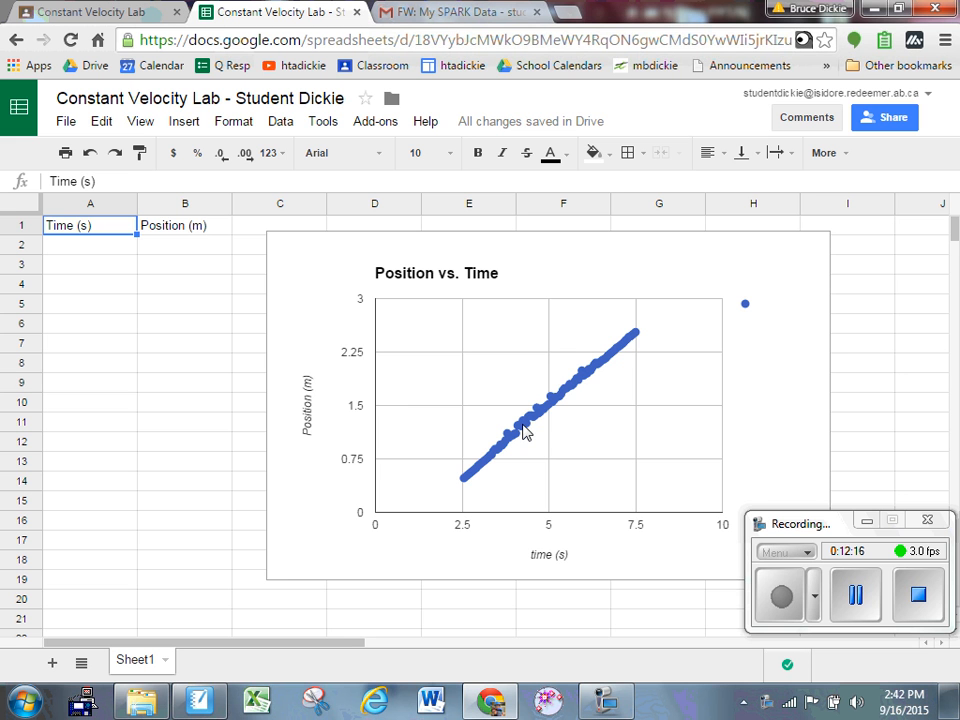
click(855, 592)
click(788, 598)
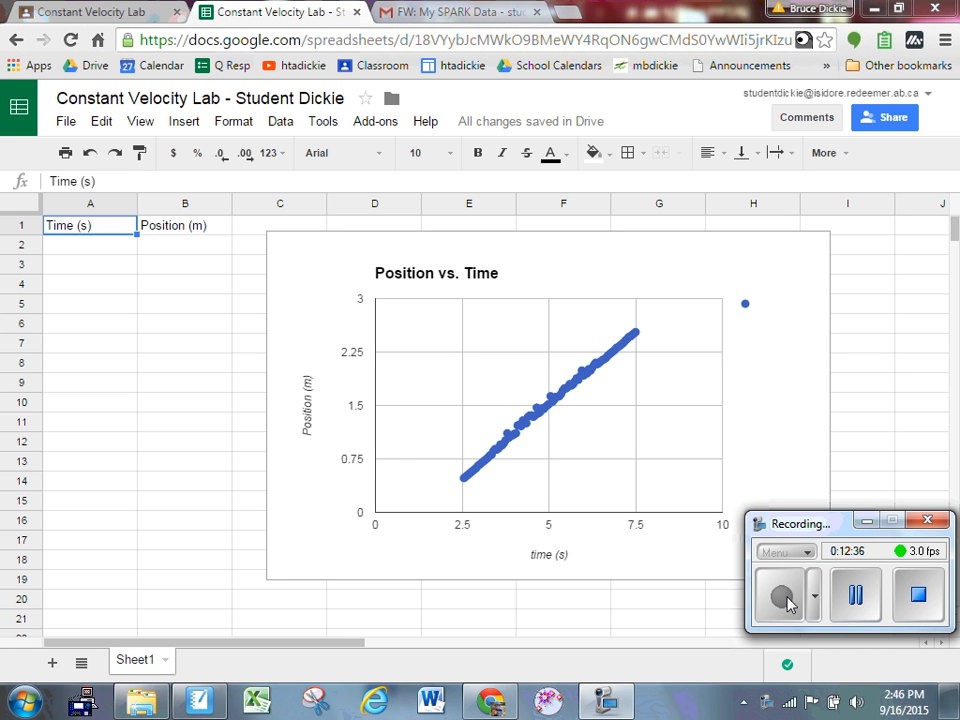
Open the advanced edit of the Position vs. Time chart and add a linear trendline to Data series 1.
click(808, 274)
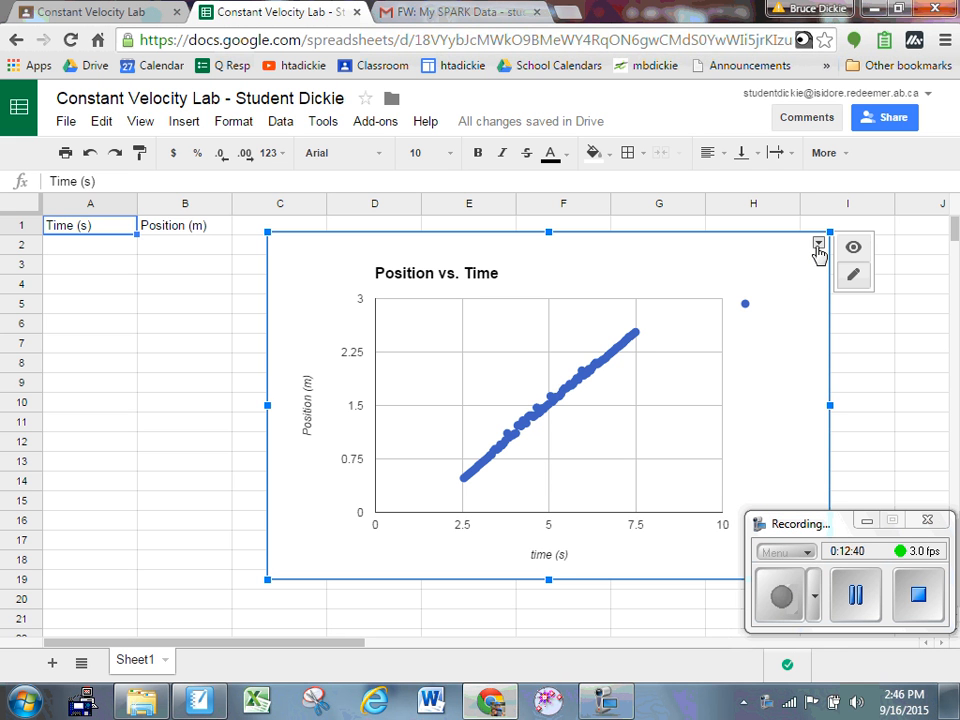
click(818, 244)
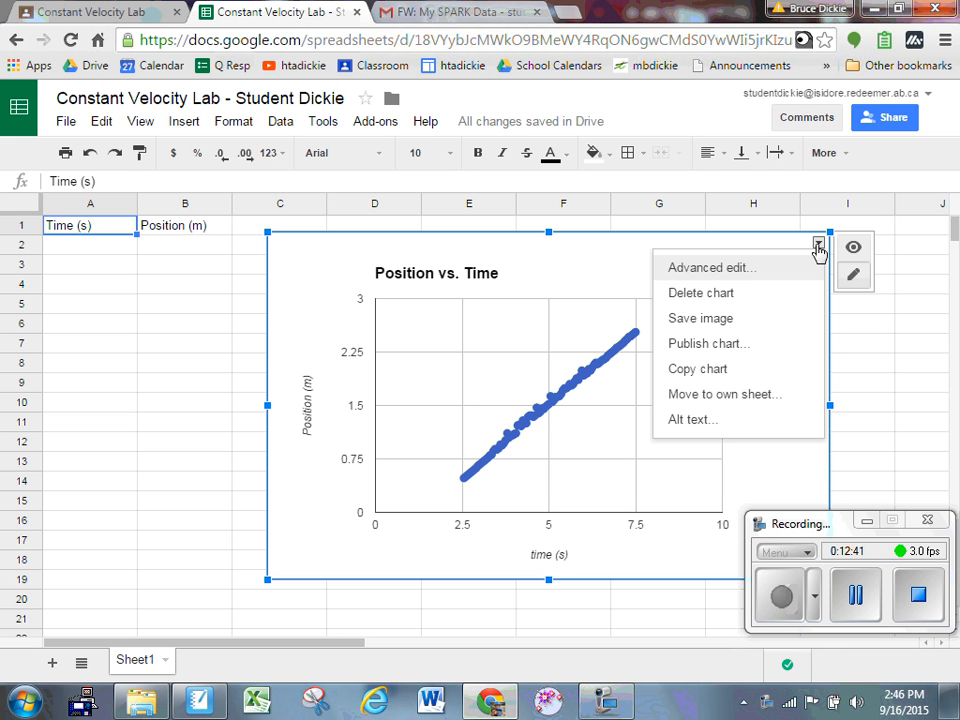
click(737, 272)
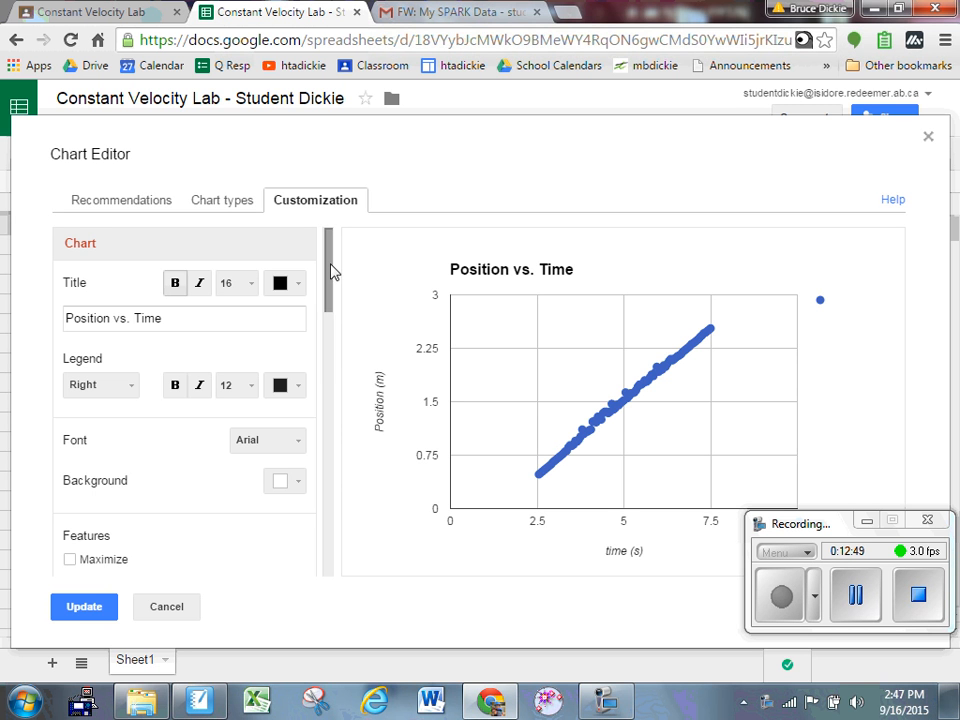
drag(331, 268, 316, 565)
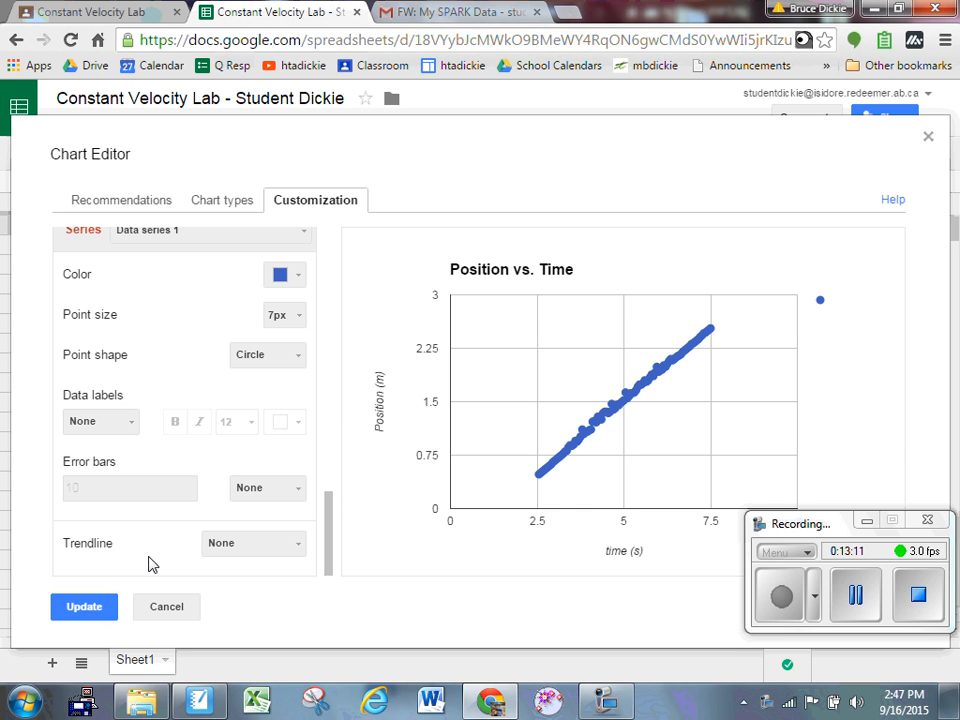
click(297, 546)
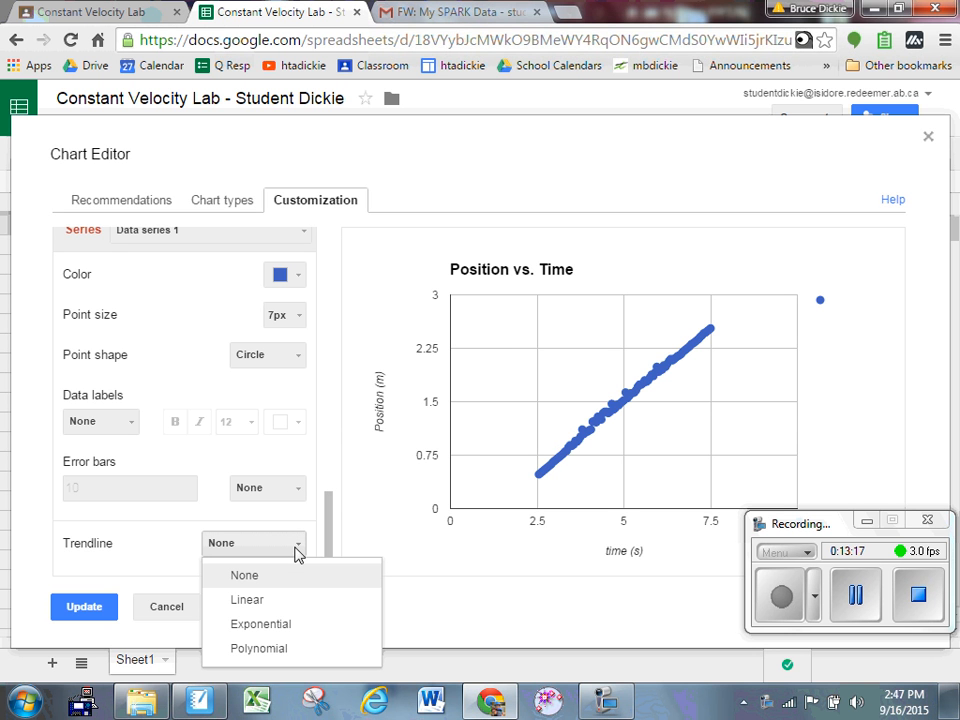
click(267, 601)
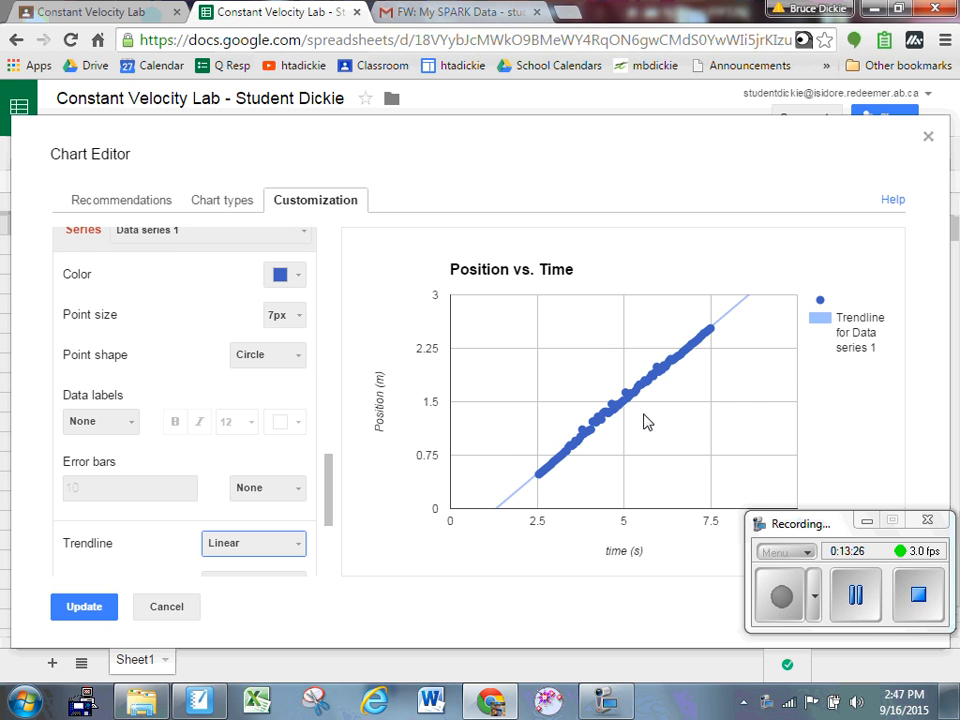
Set the trendline's label to use its equation and update the chart.
drag(330, 489, 326, 518)
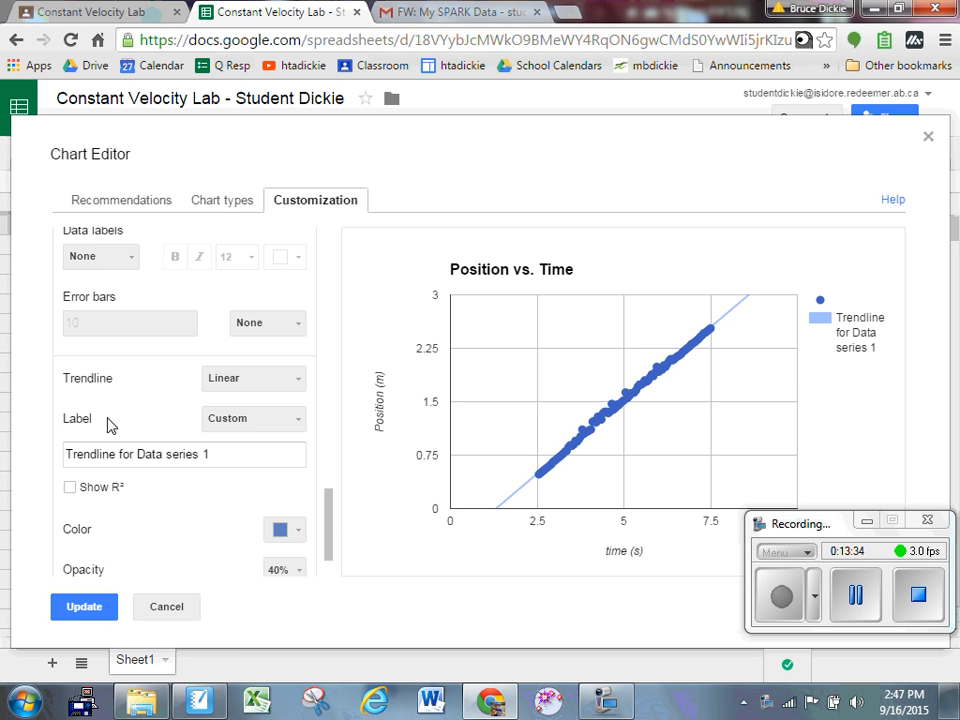
click(231, 420)
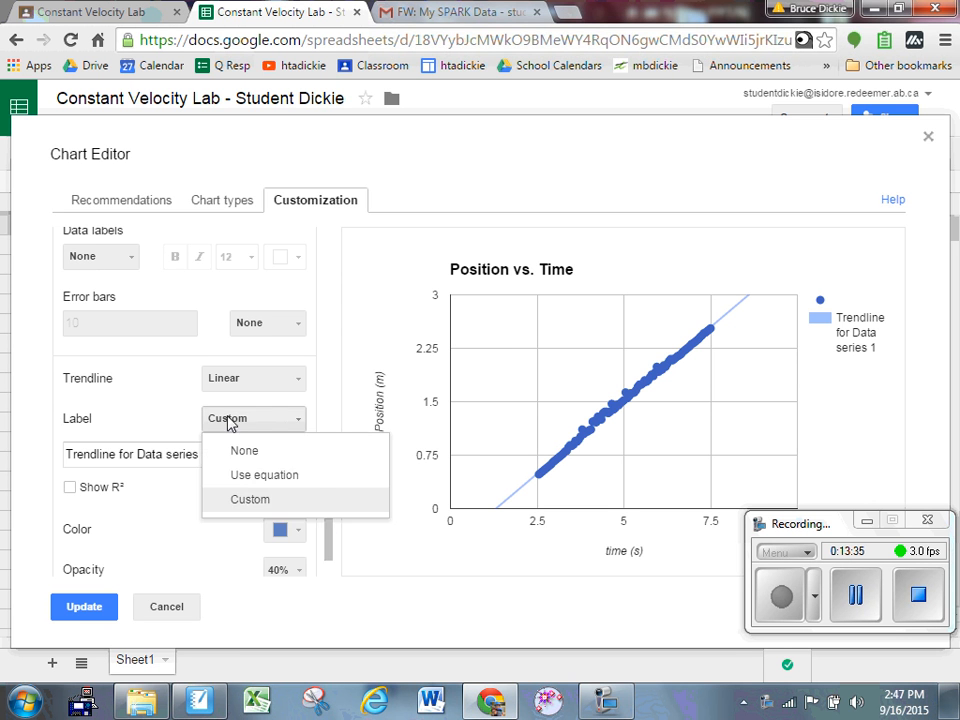
click(254, 475)
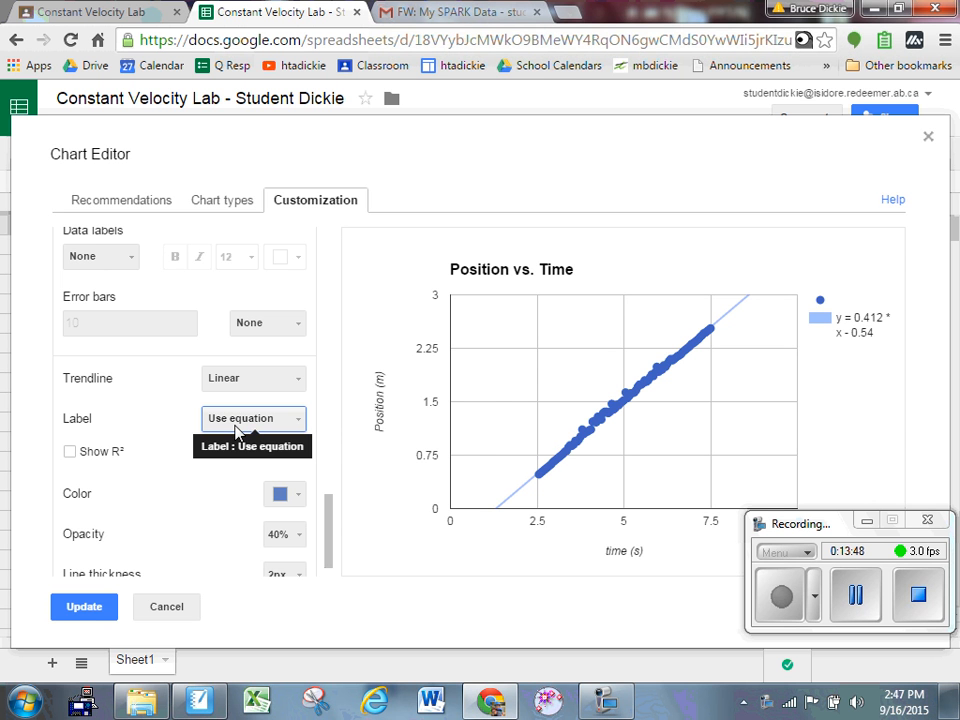
click(93, 609)
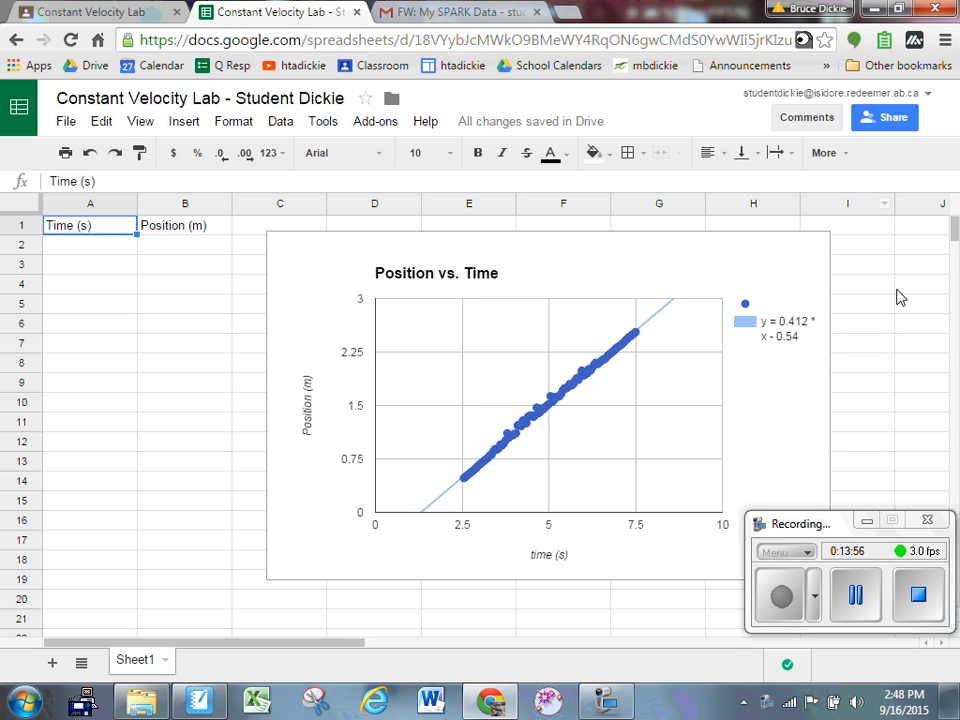
click(855, 597)
click(795, 607)
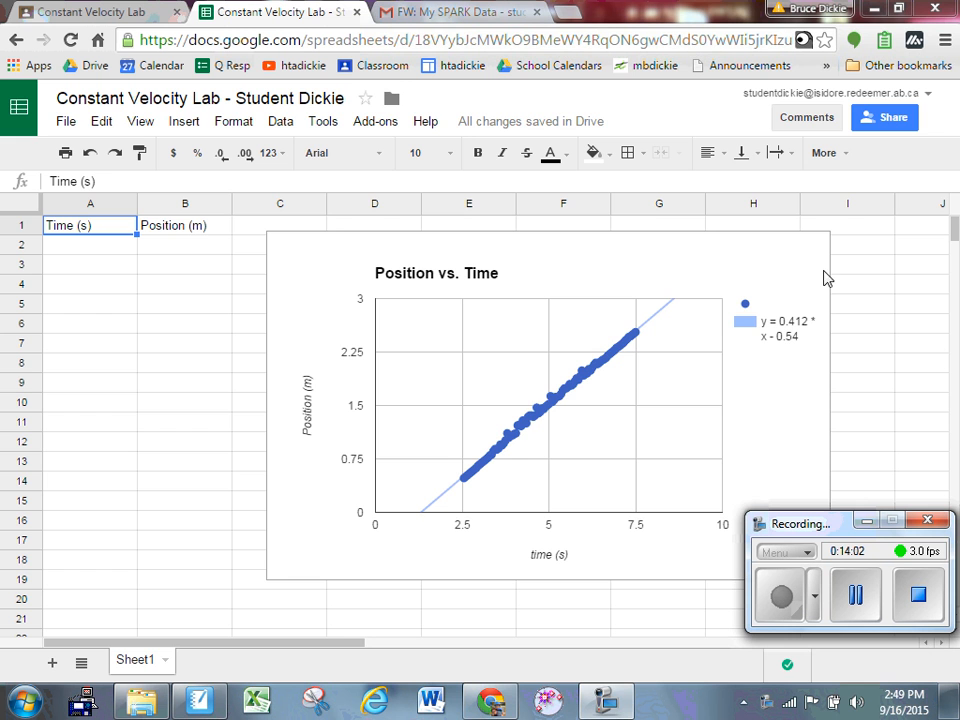
Switch to the Google Classroom assignment and create a new Google Docs file under Your work.
click(82, 18)
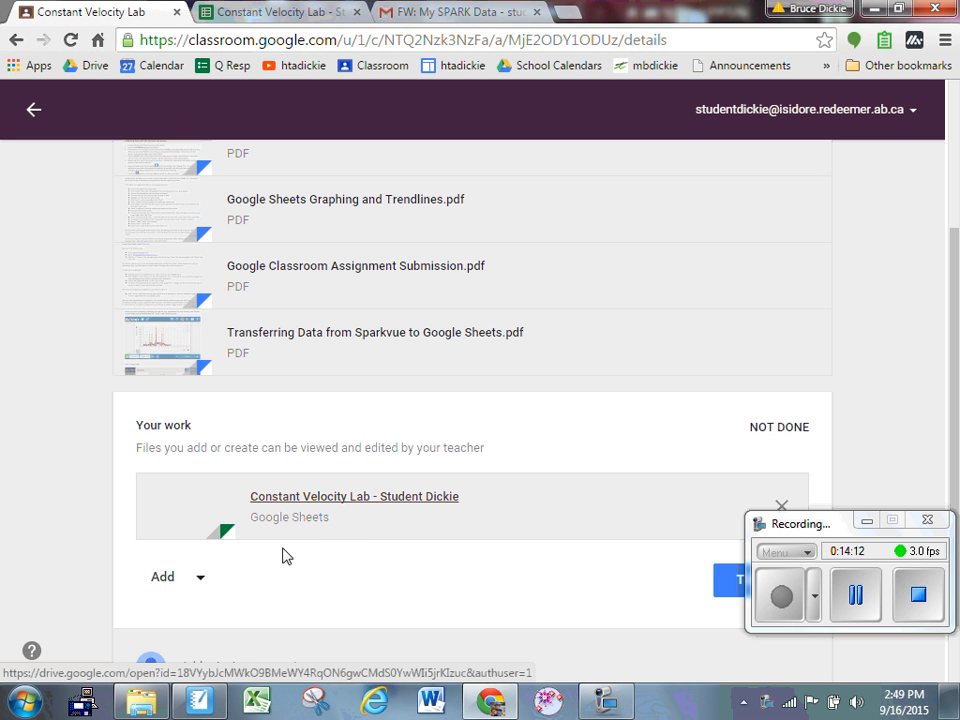
click(197, 578)
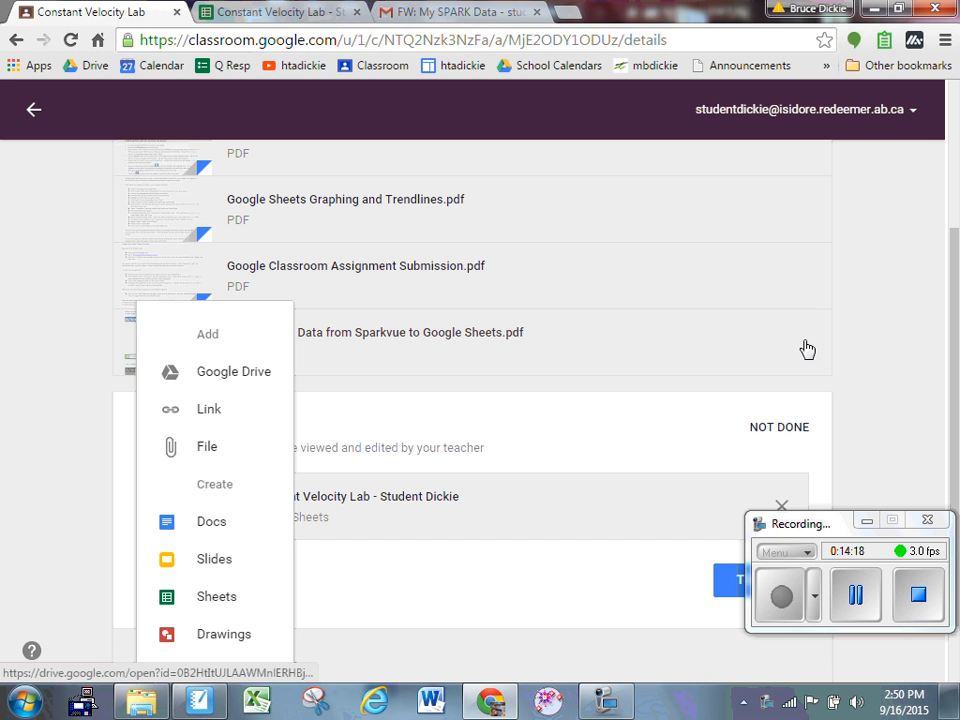
click(211, 527)
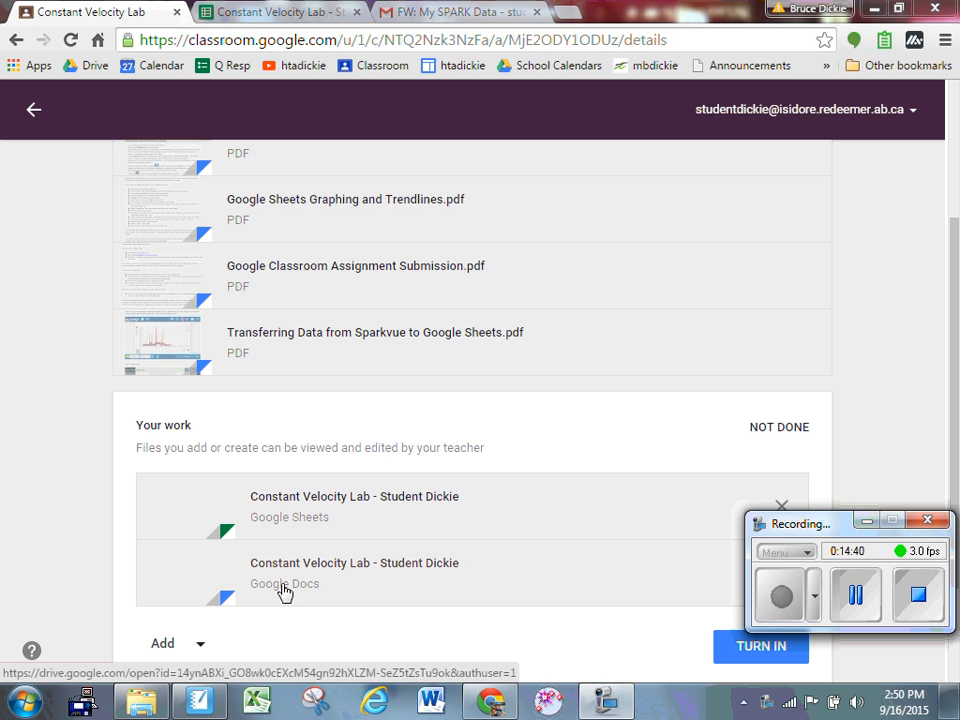
click(855, 595)
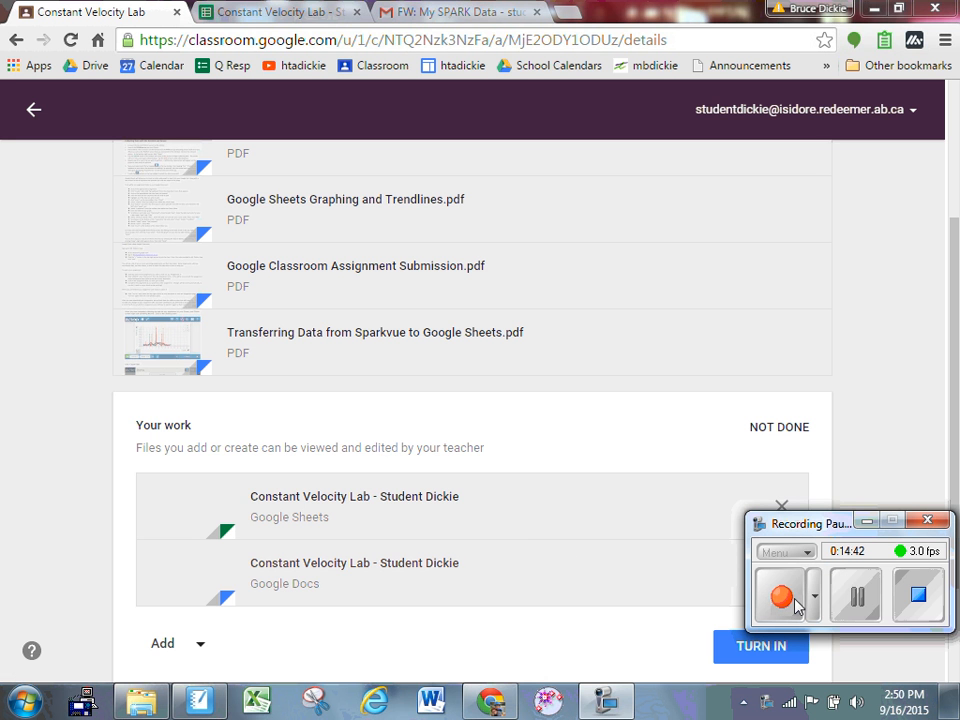
click(795, 600)
Open the new Google Docs file from the assignment and enter the headings "Problem:", "Data:" and "Analysis:" on separate, spaced lines.
click(322, 569)
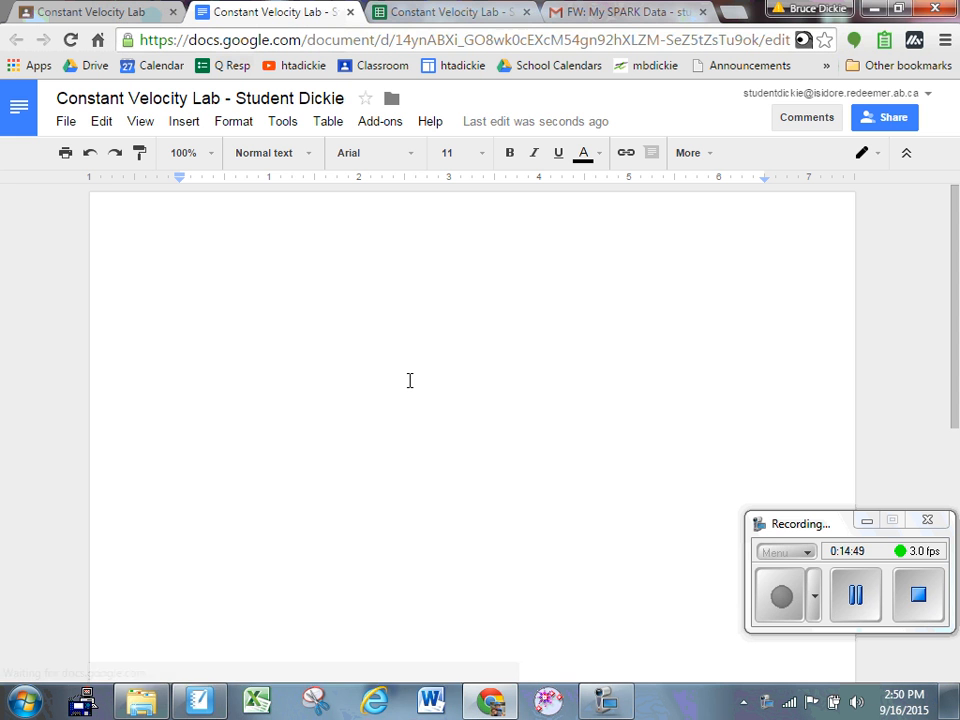
text(Problem:)
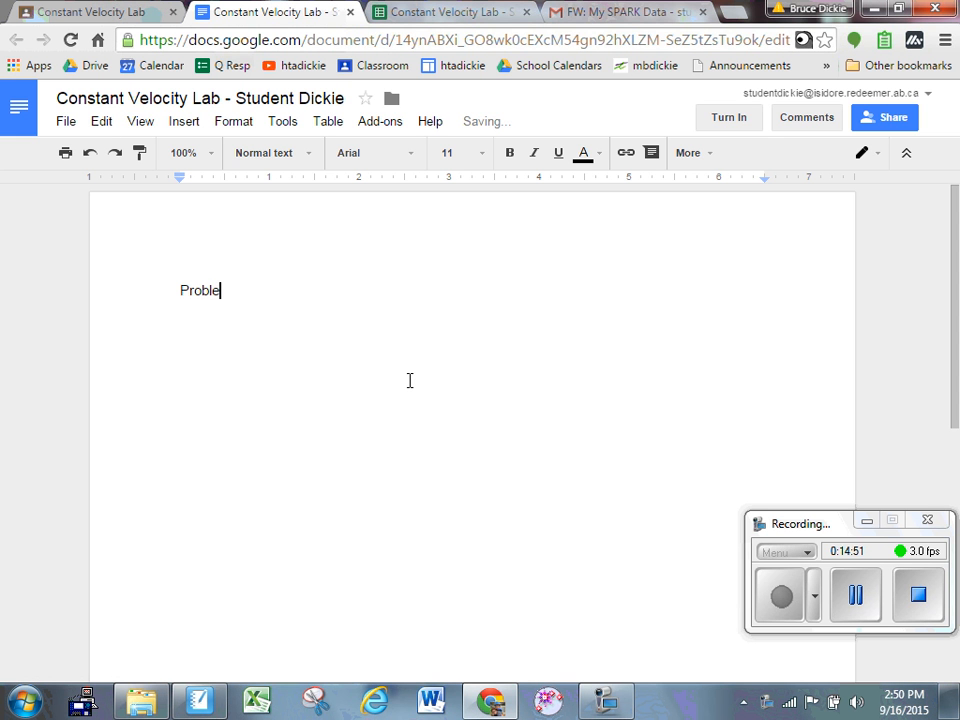
key(Return)
key(Return)
text(Data:)
key(Return)
key(Return)
text(Analysis)
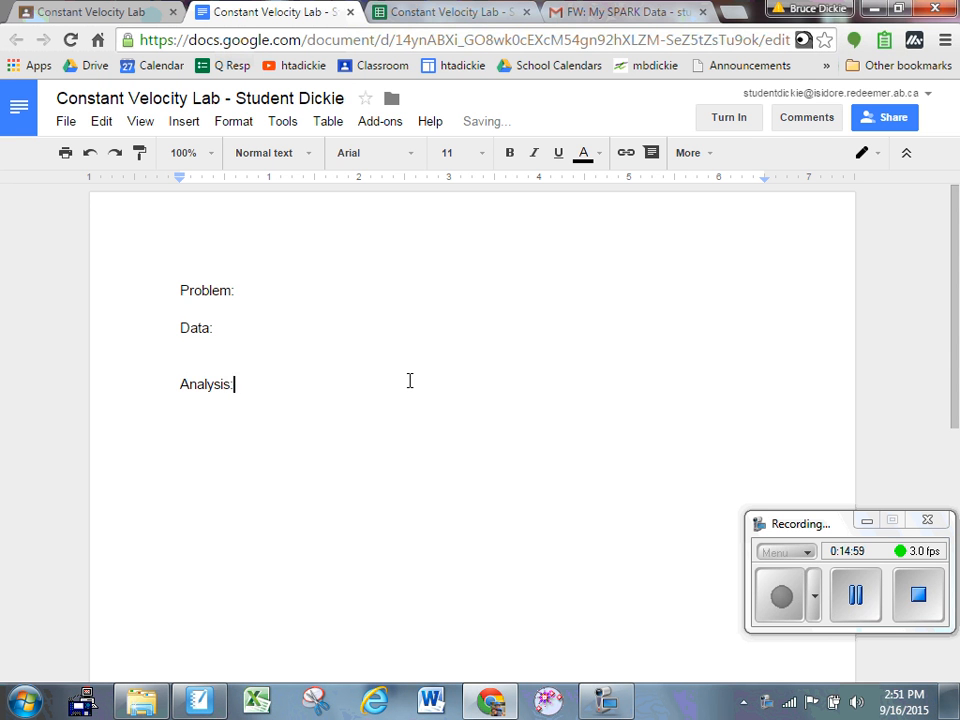
text(:)
key(Return)
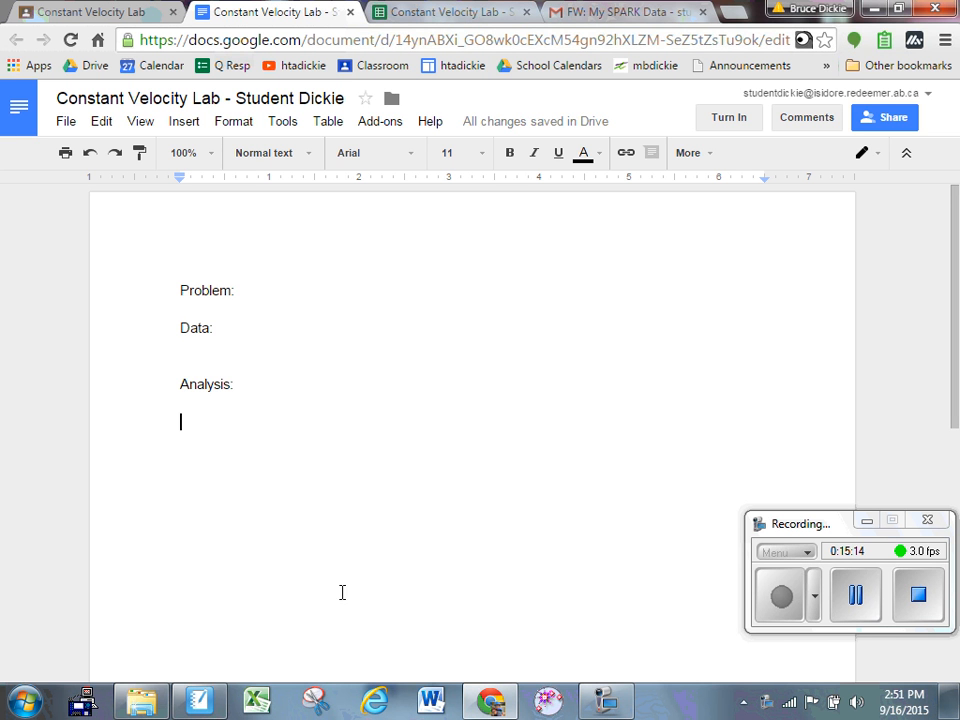
Switch to the Constant Velocity Lab spreadsheet and copy the Position vs. Time chart.
click(452, 15)
click(686, 264)
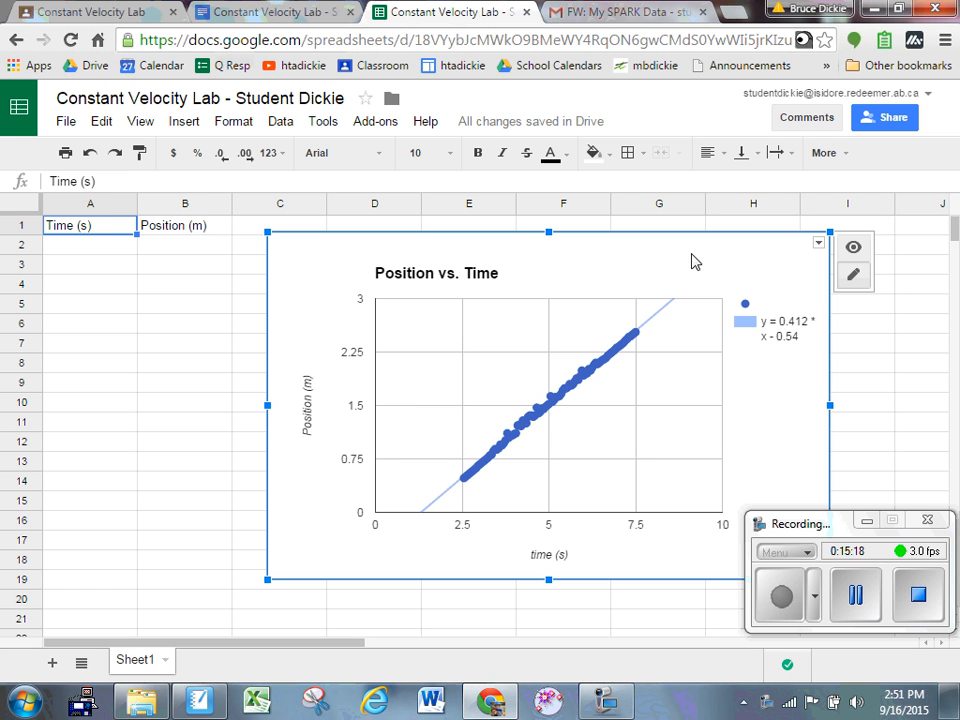
click(818, 247)
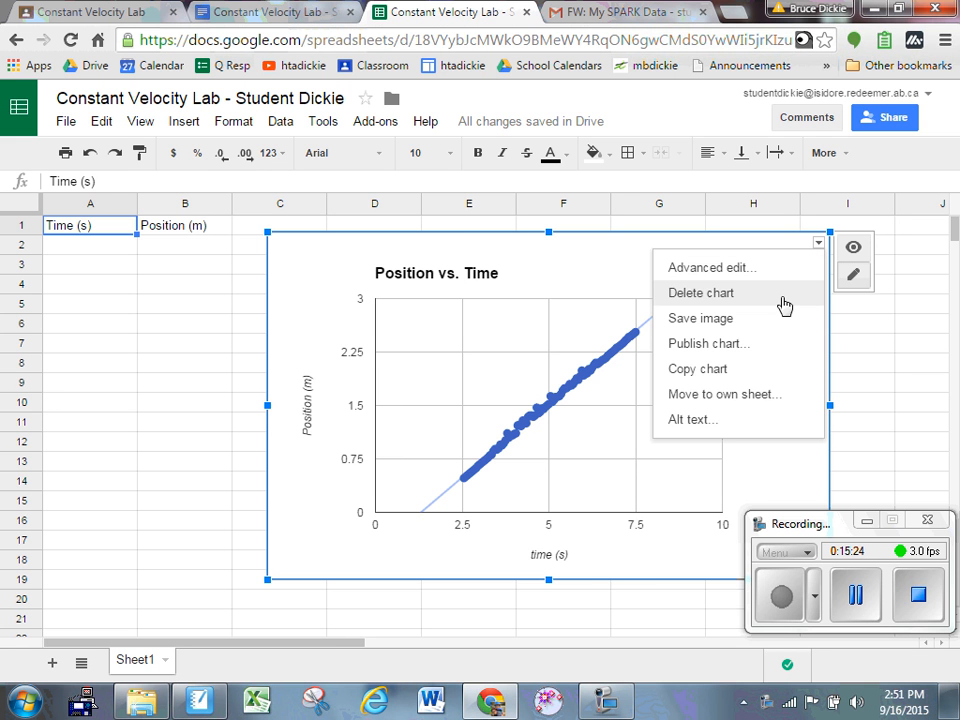
click(745, 372)
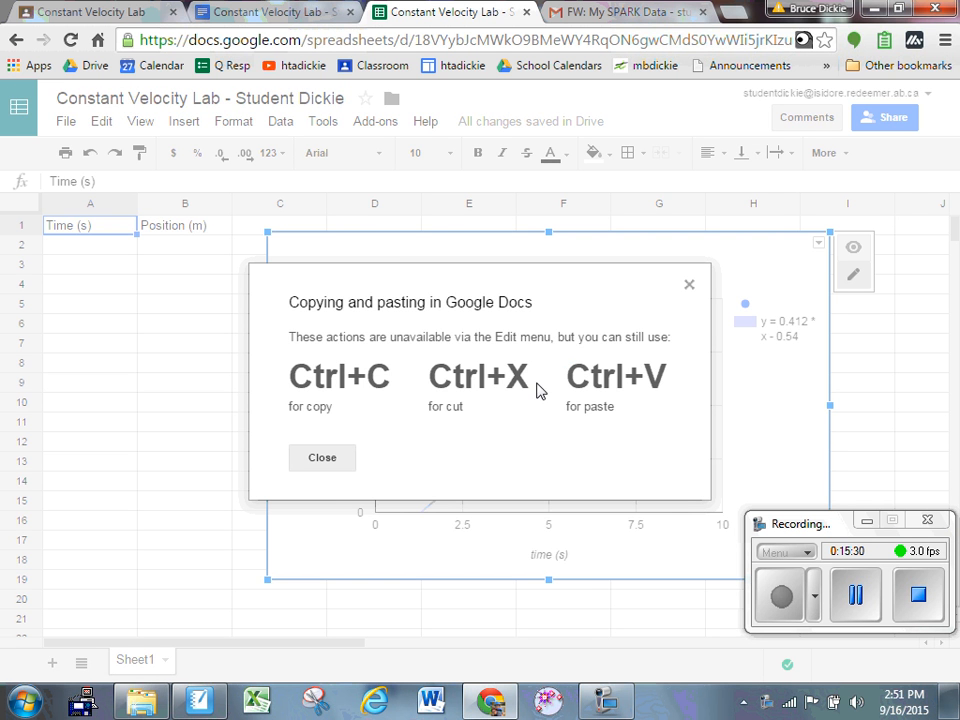
click(321, 459)
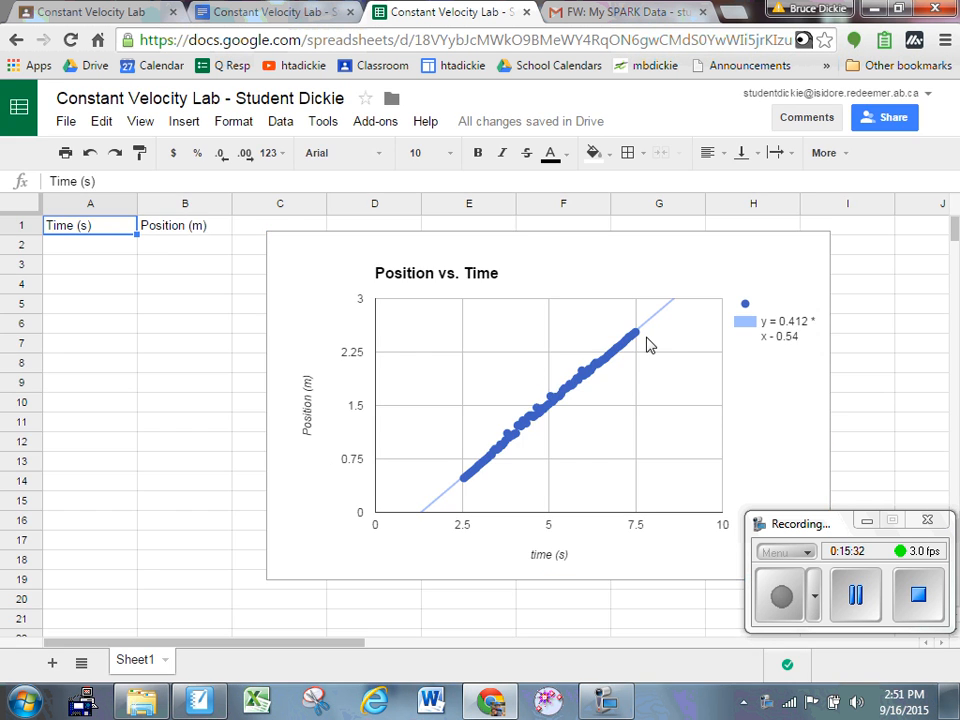
click(703, 260)
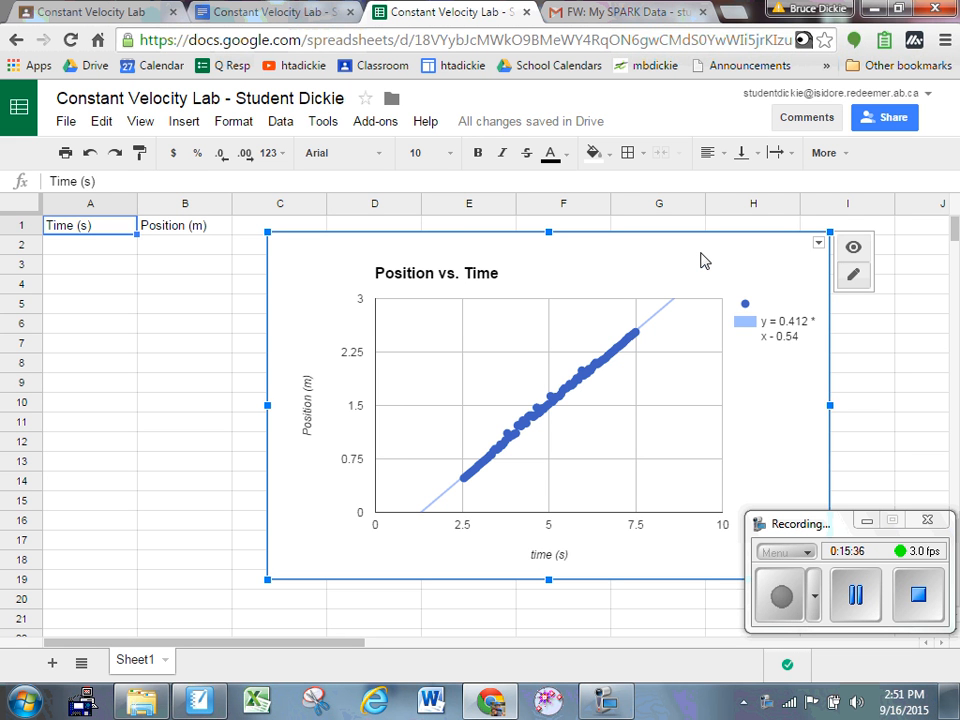
key(Escape)
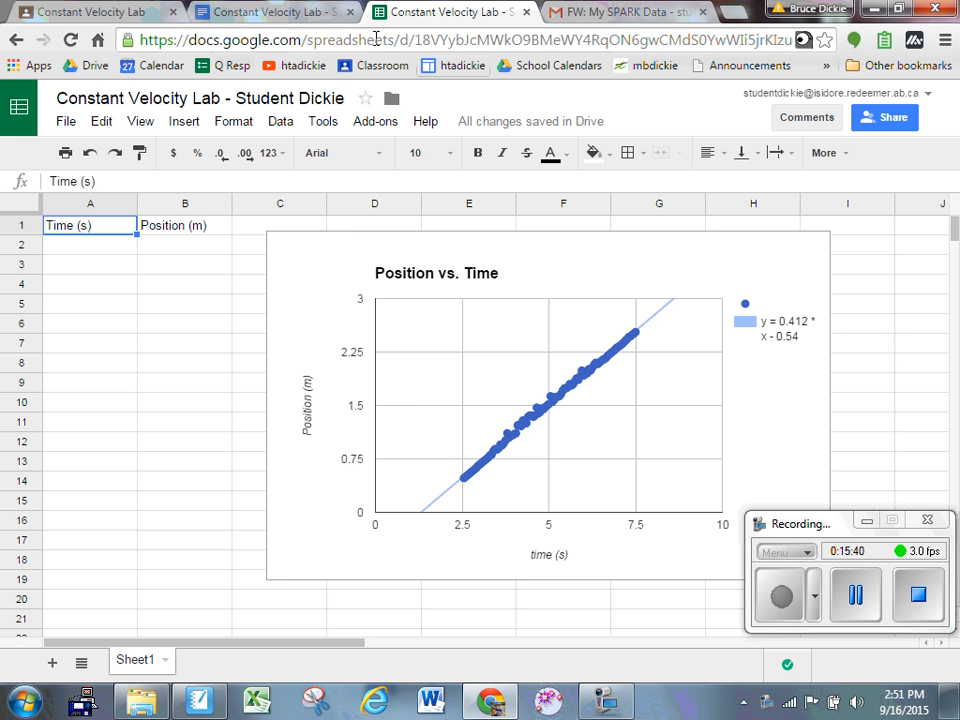
Switch to the lab document and paste the chart below the "Analysis:" heading, checking its placement.
click(289, 14)
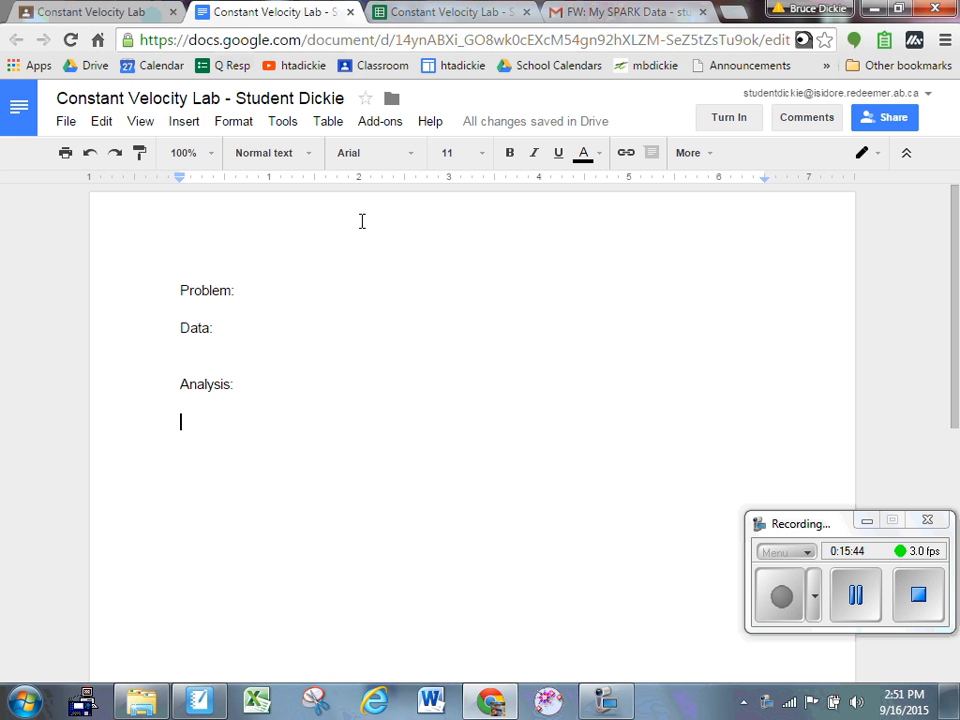
key(ctrl+v)
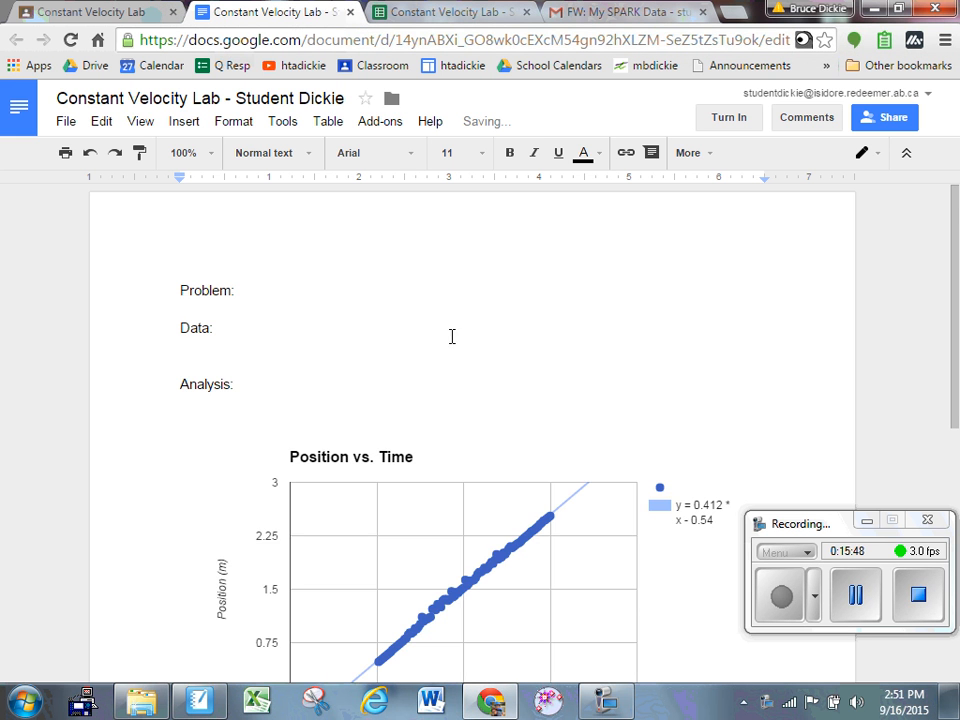
scroll(450, 340, down, 1)
scroll(450, 337, down, 2)
scroll(450, 338, up, 3)
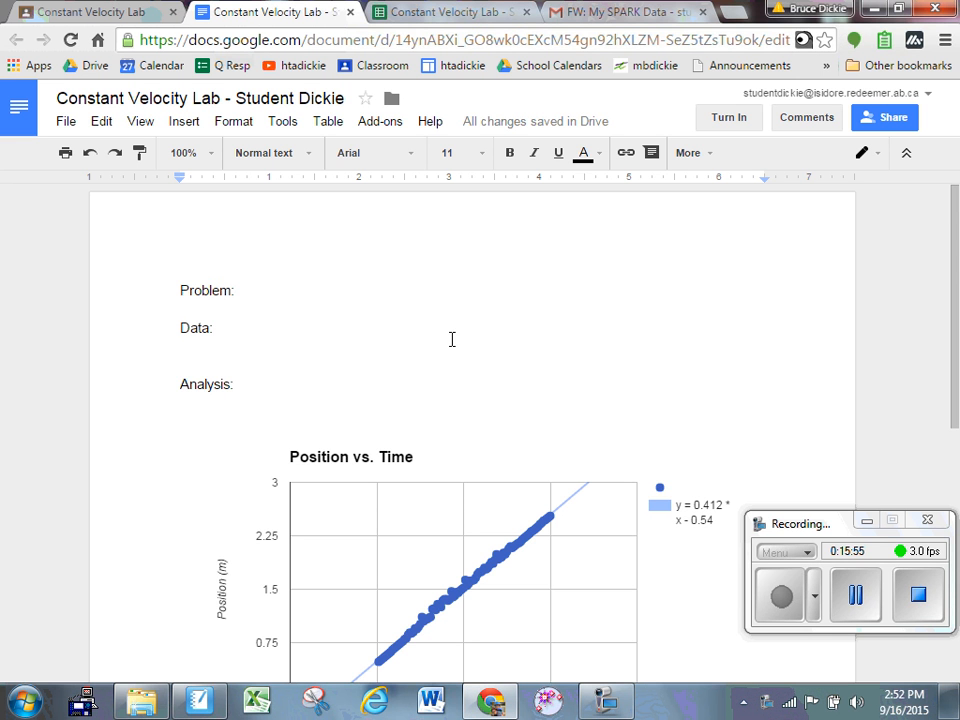
Add the heading "Conclusion:" below the pasted chart, followed by a new line.
scroll(456, 352, down, 1)
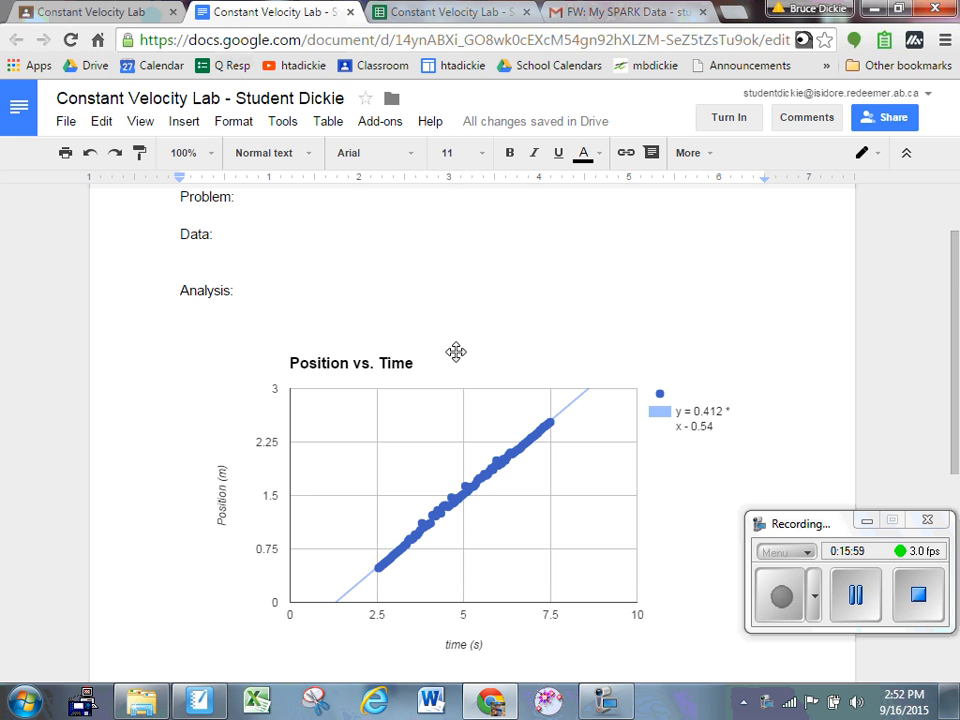
scroll(456, 352, down, 2)
text(COncl)
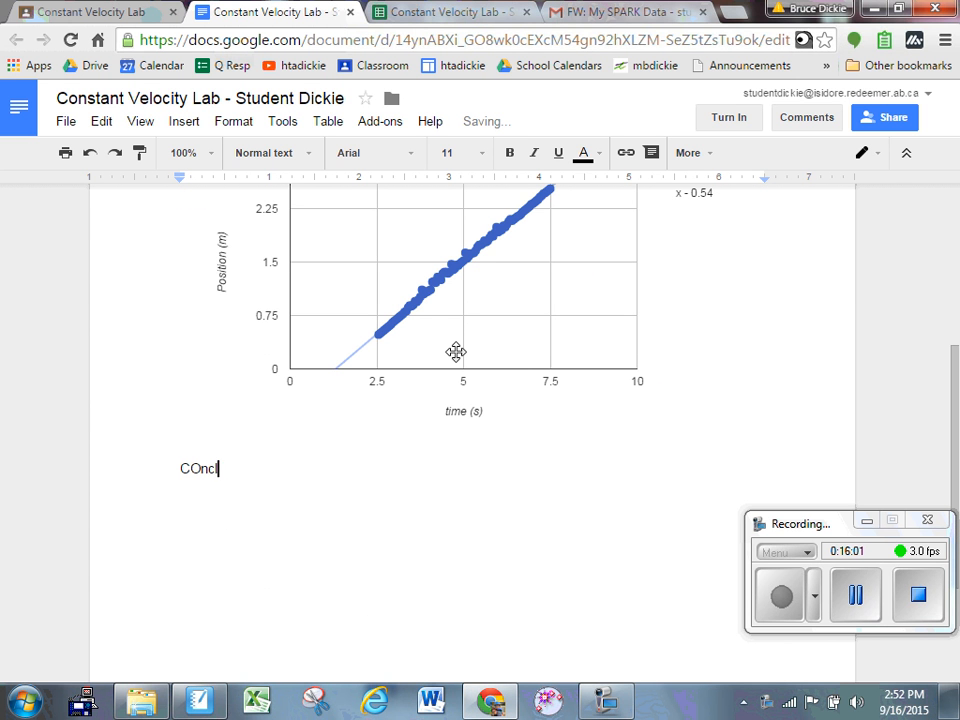
key(BackSpace)
key(BackSpace)
key(BackSpace)
key(BackSpace)
text(on)
text(cul)
text(sion)
key(BackSpace)
key(BackSpace)
key(BackSpace)
key(BackSpace)
key(BackSpace)
key(BackSpace)
text(lusion:)
key(Return)
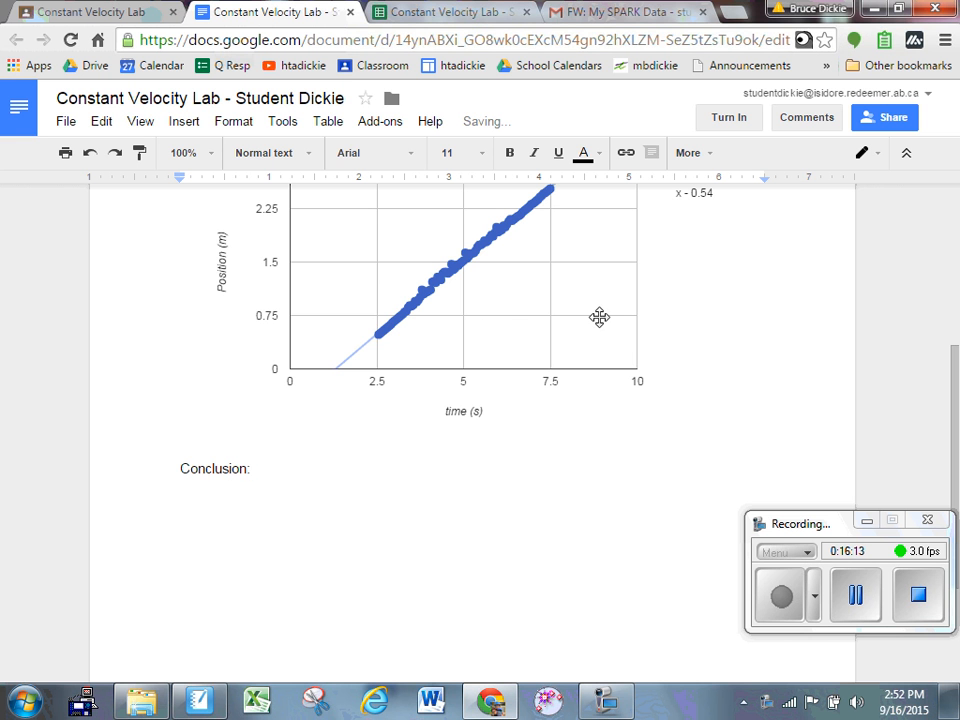
Below the "Conclusion:" heading, write the sentence "The velocity of the toy car was found to be 0.412 m/s.".
scroll(599, 317, up, 1)
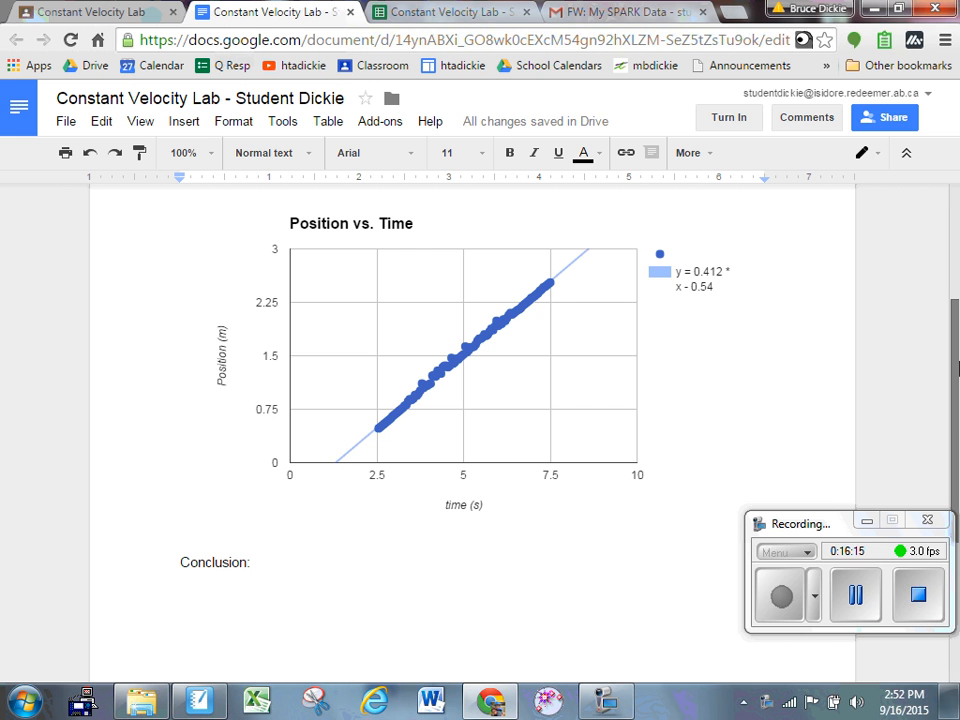
drag(838, 522, 831, 24)
click(264, 608)
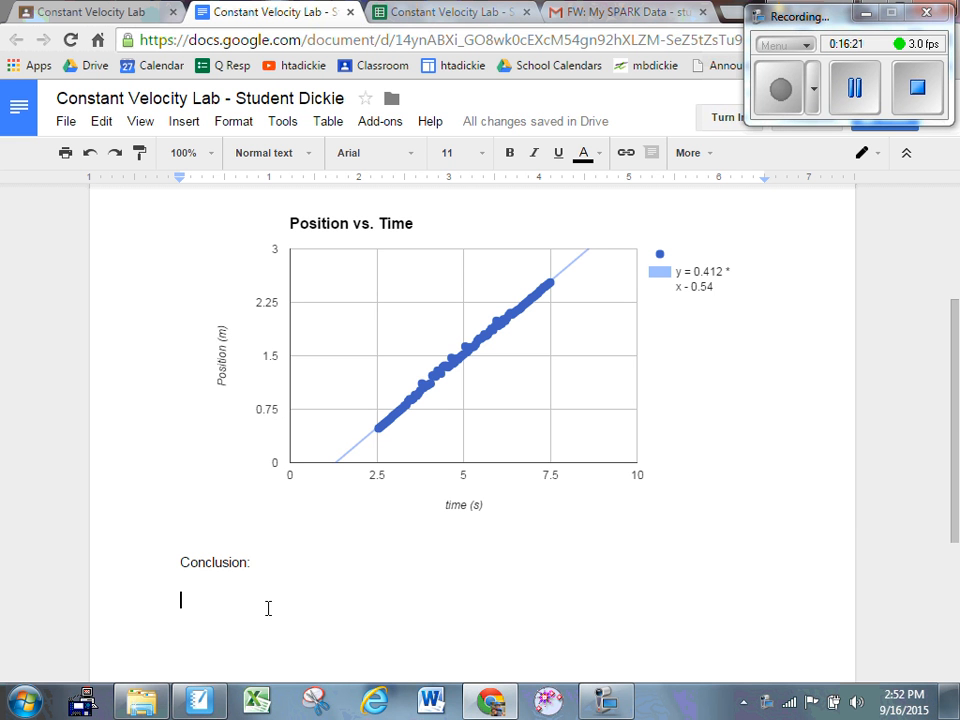
text(The )
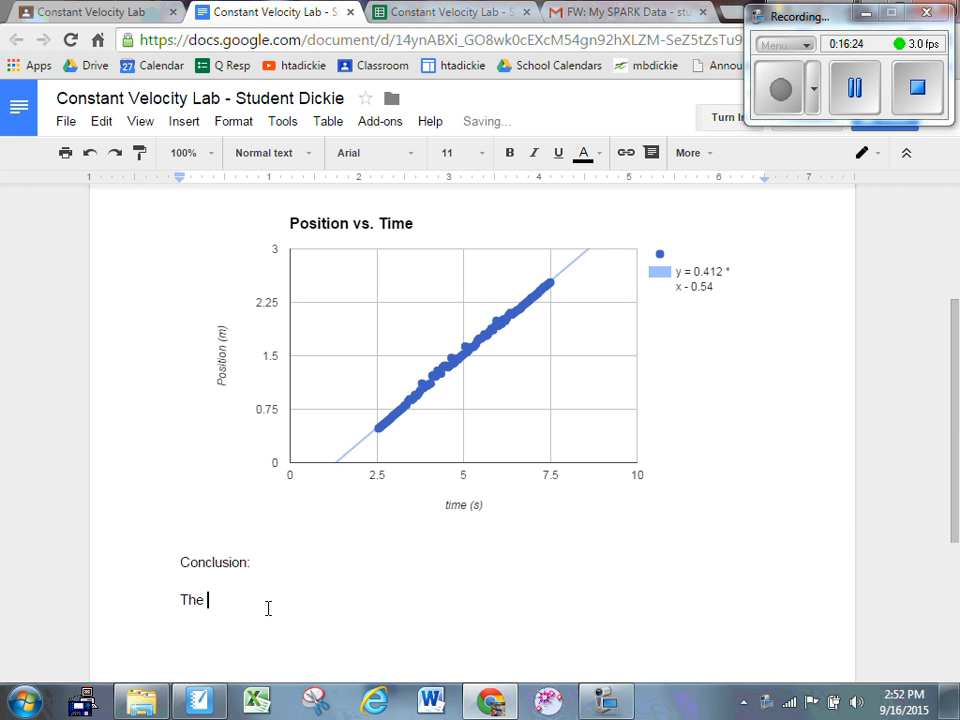
text(velocity of the toy car was )
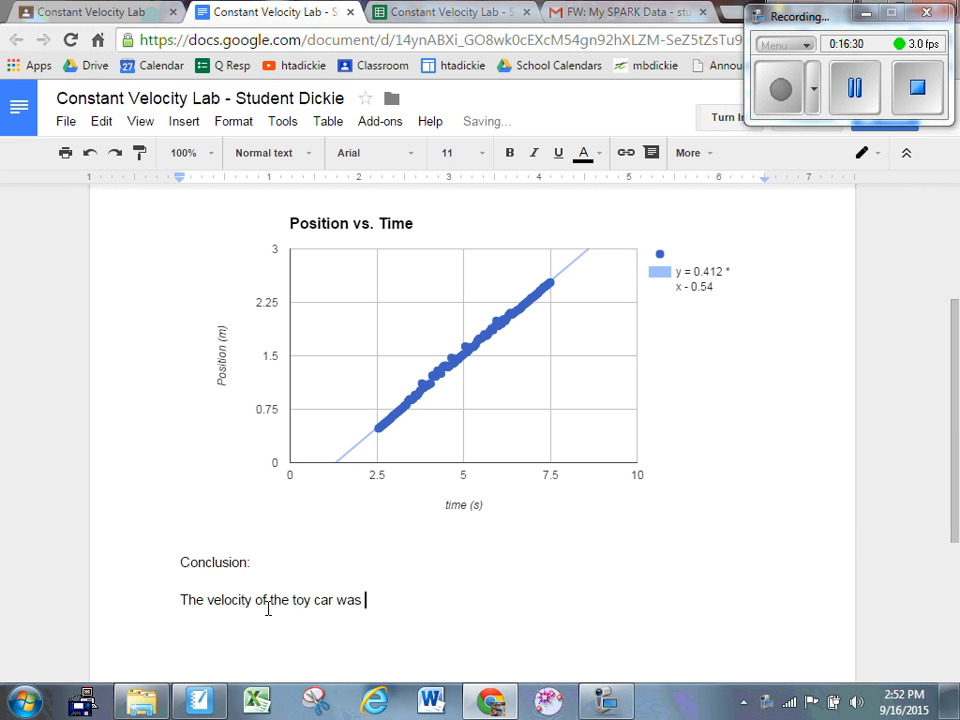
text(found to be)
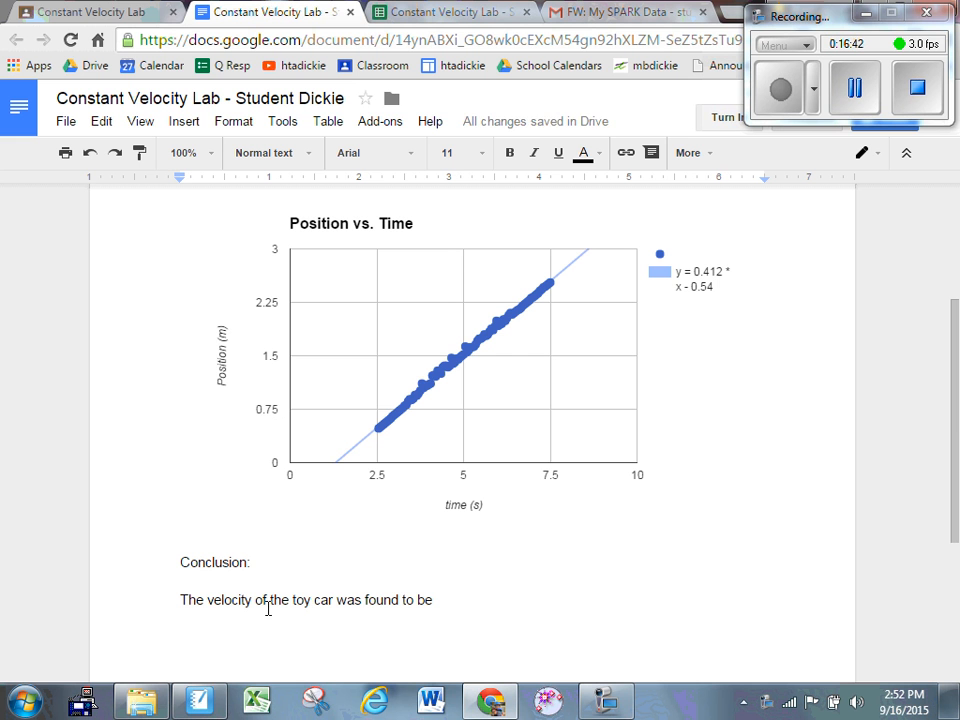
text(0.41)
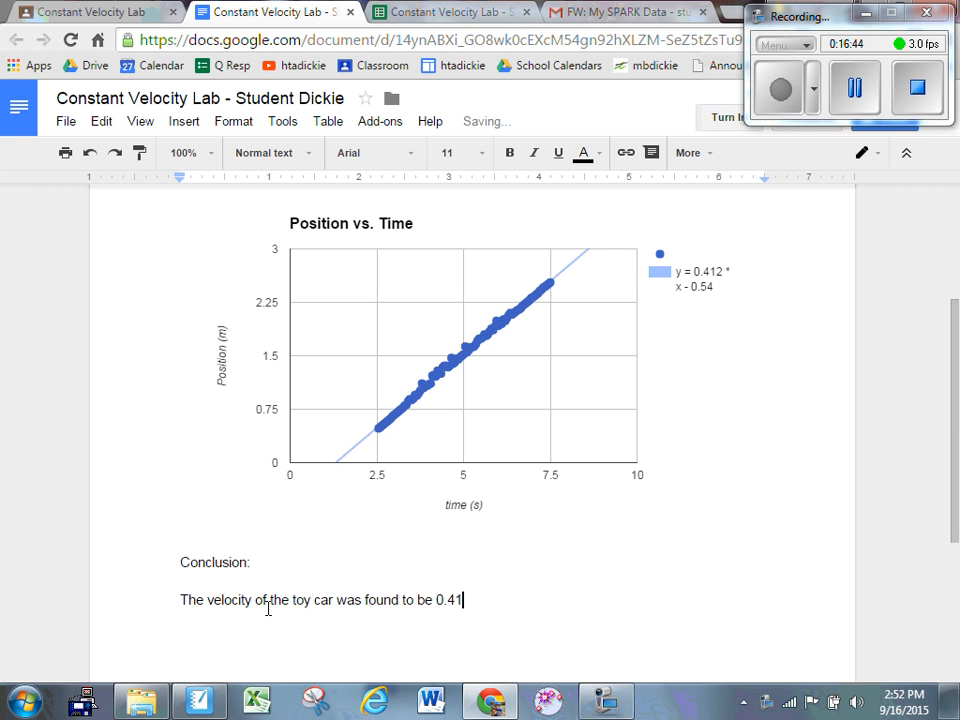
text(2 m/s.)
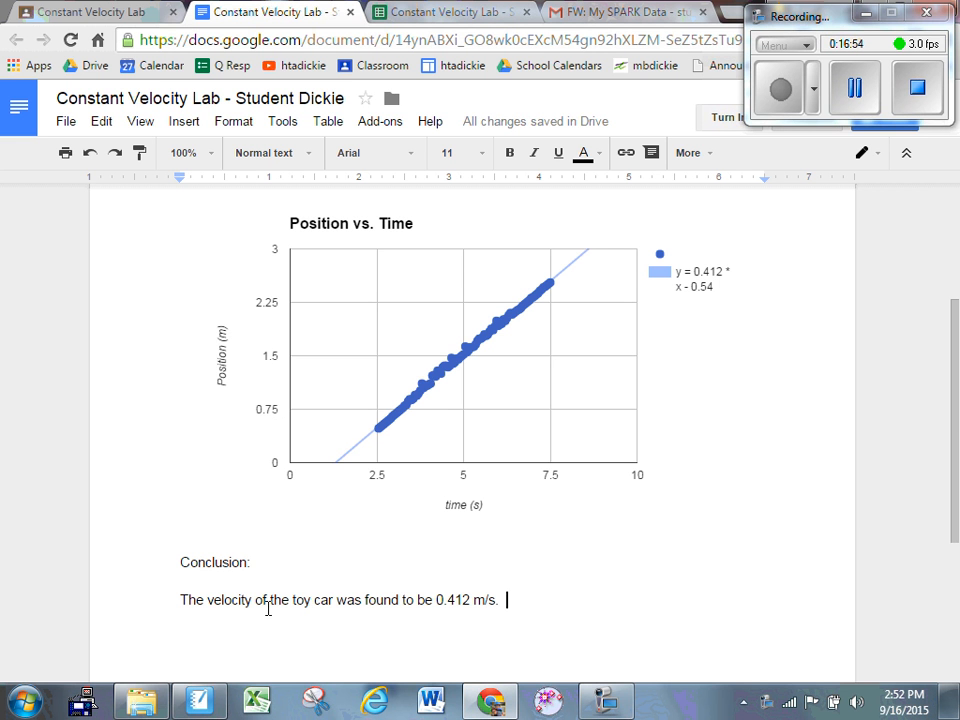
Continue the conclusion with "This is known because the slope of the position vs. time graph is 0.412.".
text(This is)
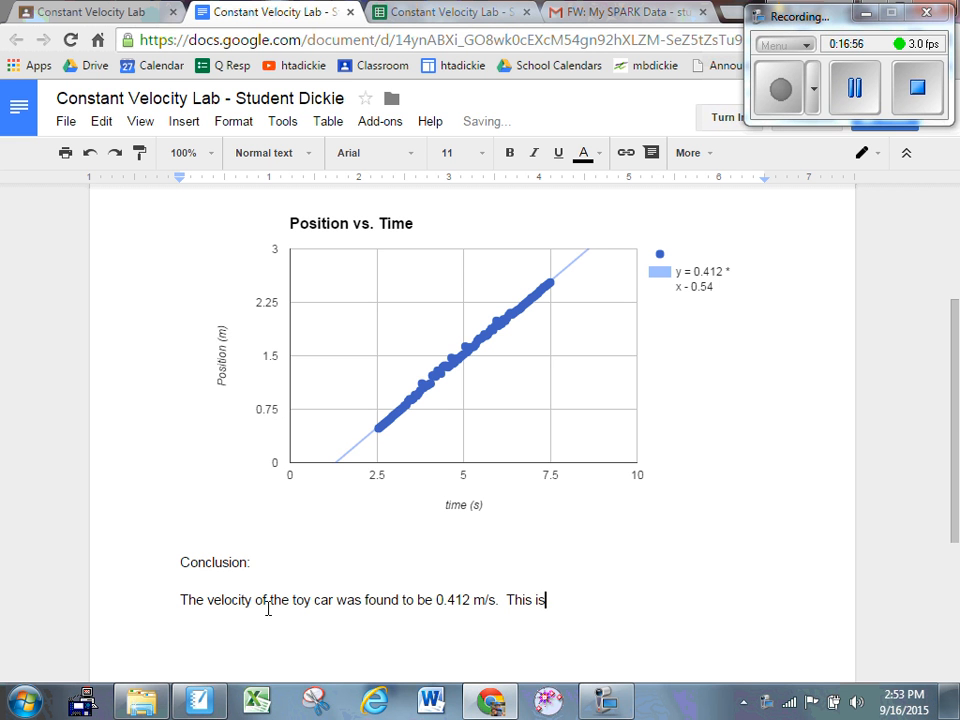
text( known becasue th)
key(BackSpace)
key(BackSpace)
key(BackSpace)
key(BackSpace)
key(BackSpace)
key(BackSpace)
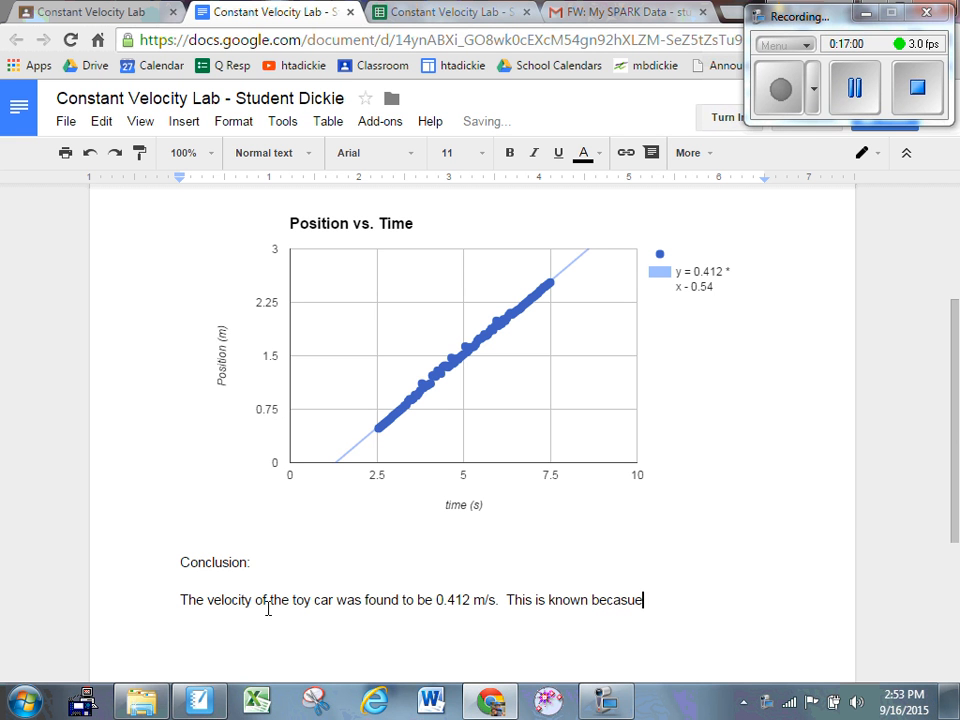
text(use the sli)
key(BackSpace)
text(ope of the pos)
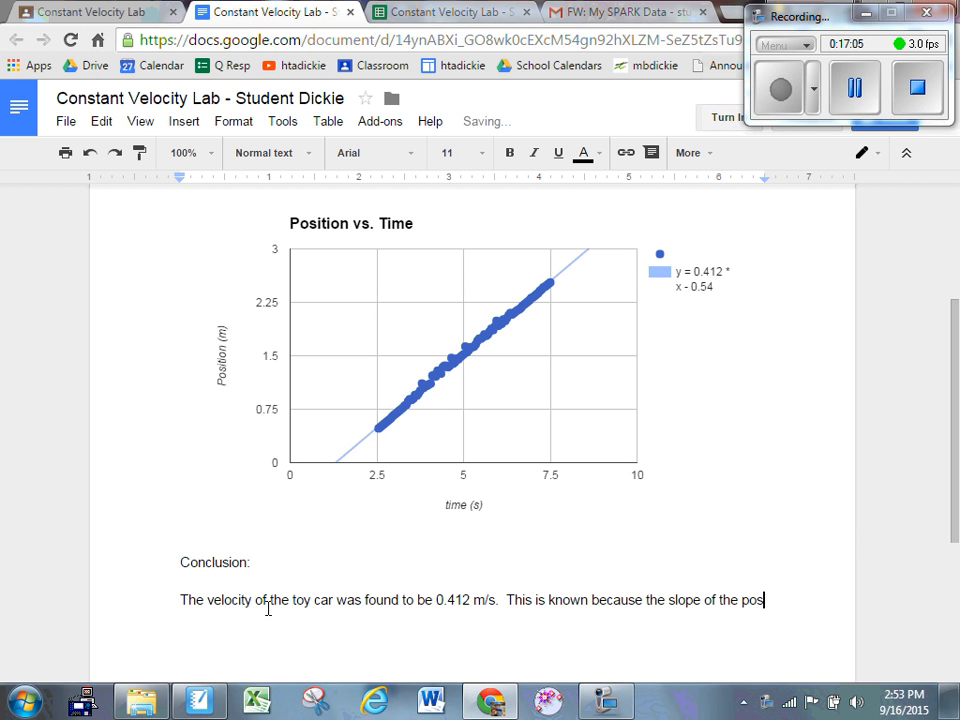
text(ition v)
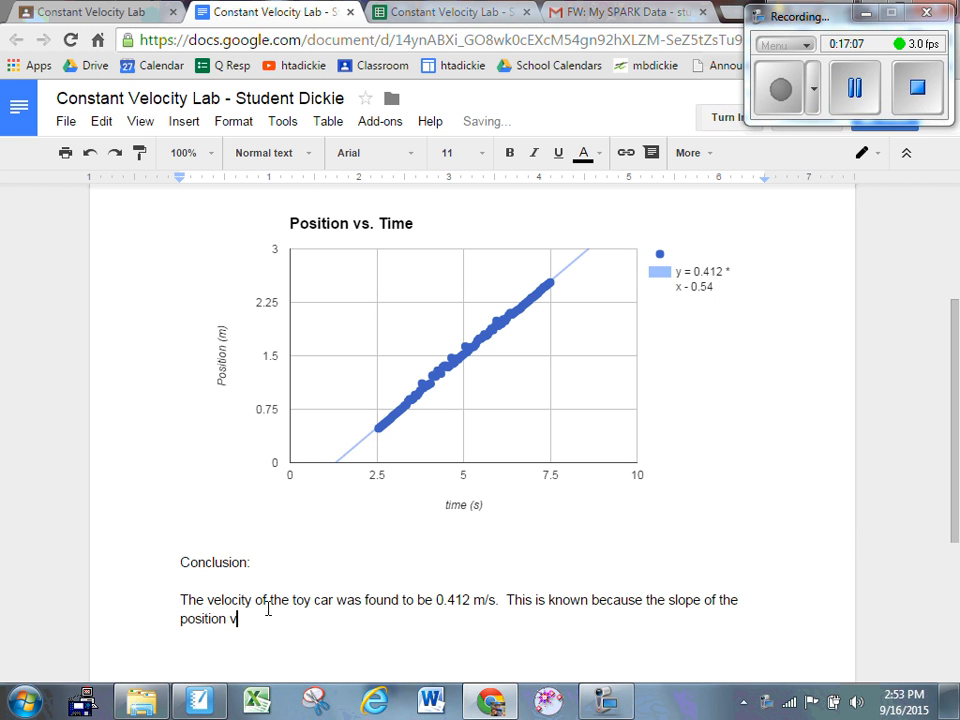
text(s. time graph is )
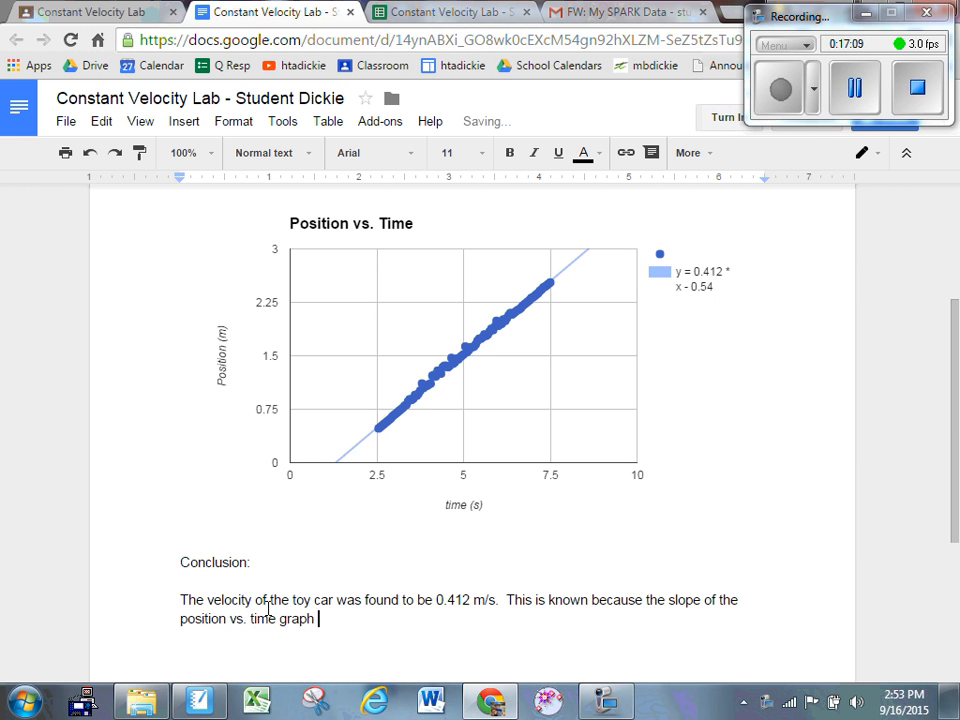
text(0.412.)
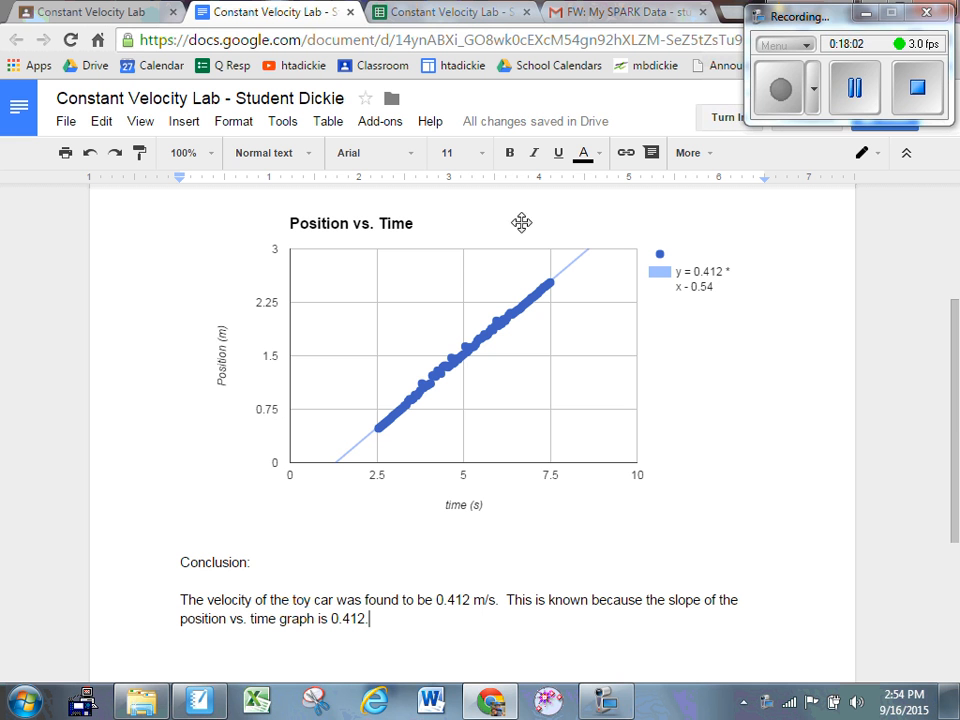
click(782, 86)
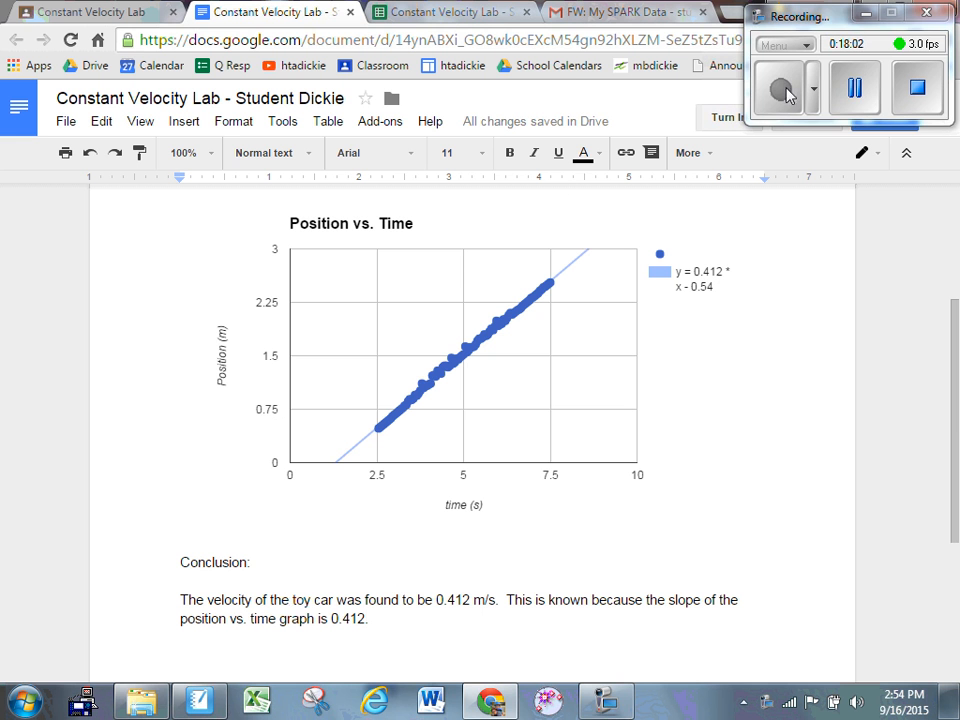
click(853, 86)
click(780, 92)
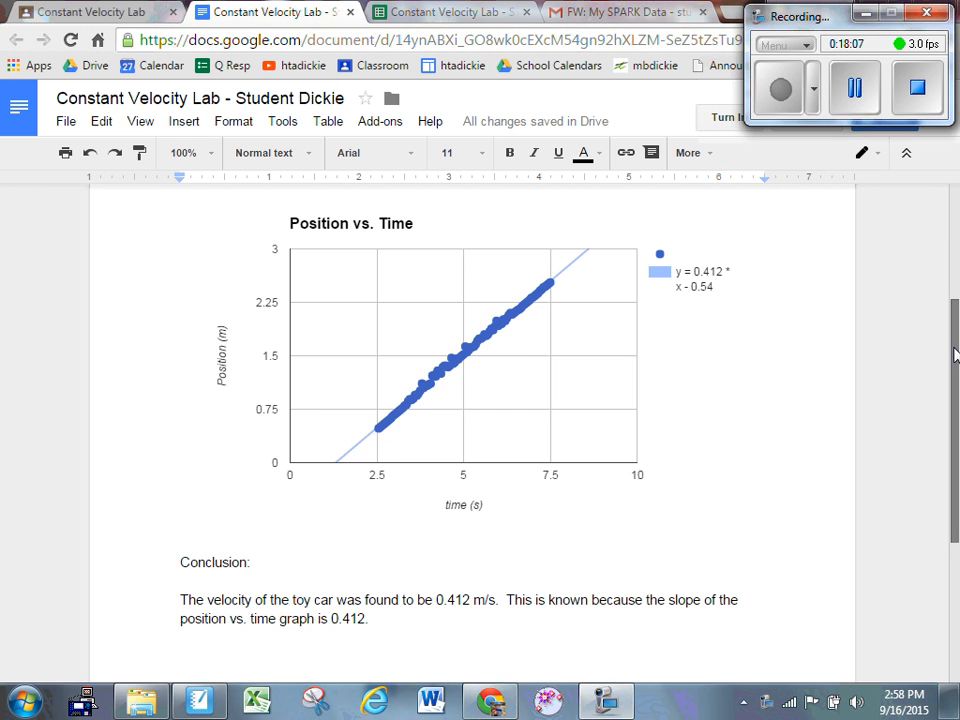
Add two blank lines between the "Data:" and "Analysis:" headings and place the cursor below "Data:".
scroll(957, 287, up, 1)
scroll(957, 287, up, 3)
scroll(957, 295, down, 3)
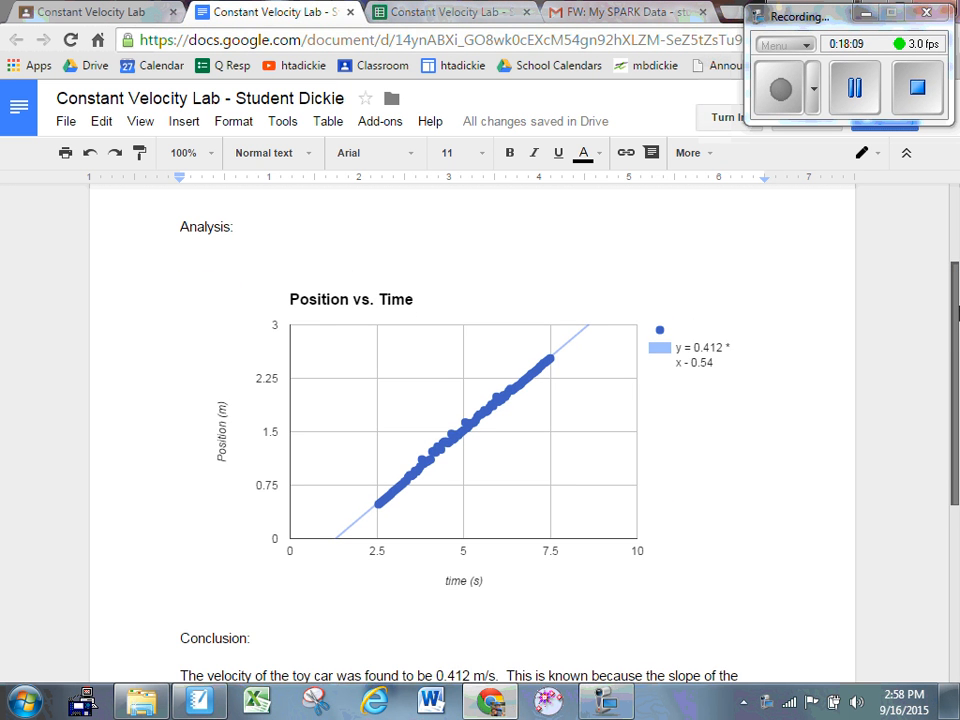
scroll(957, 298, up, 3)
click(200, 345)
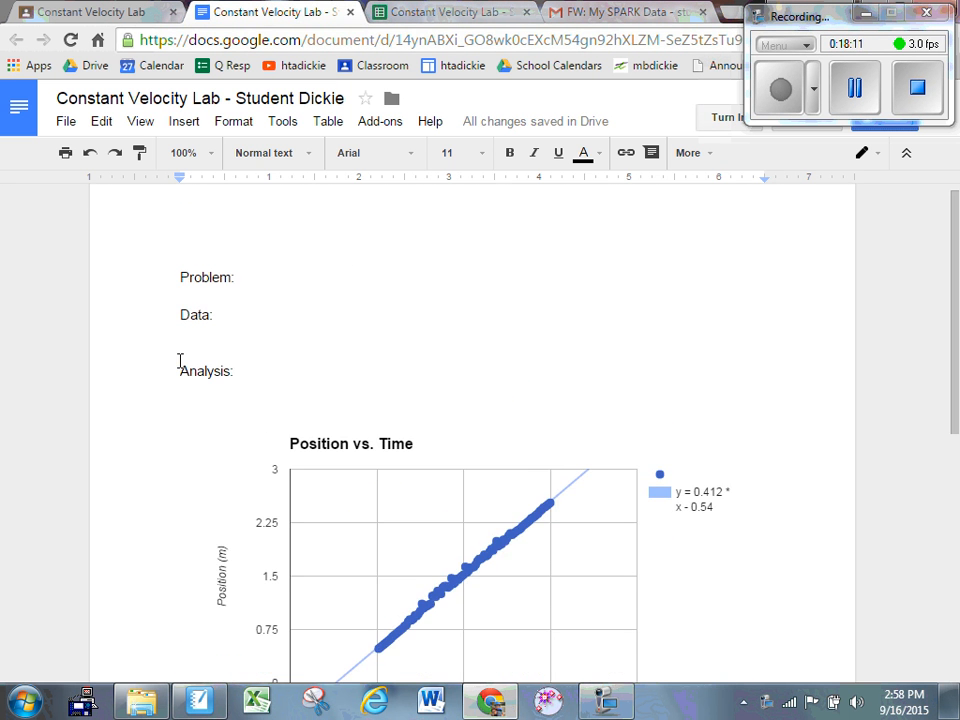
key(Return)
key(Return)
key(Up)
key(Up)
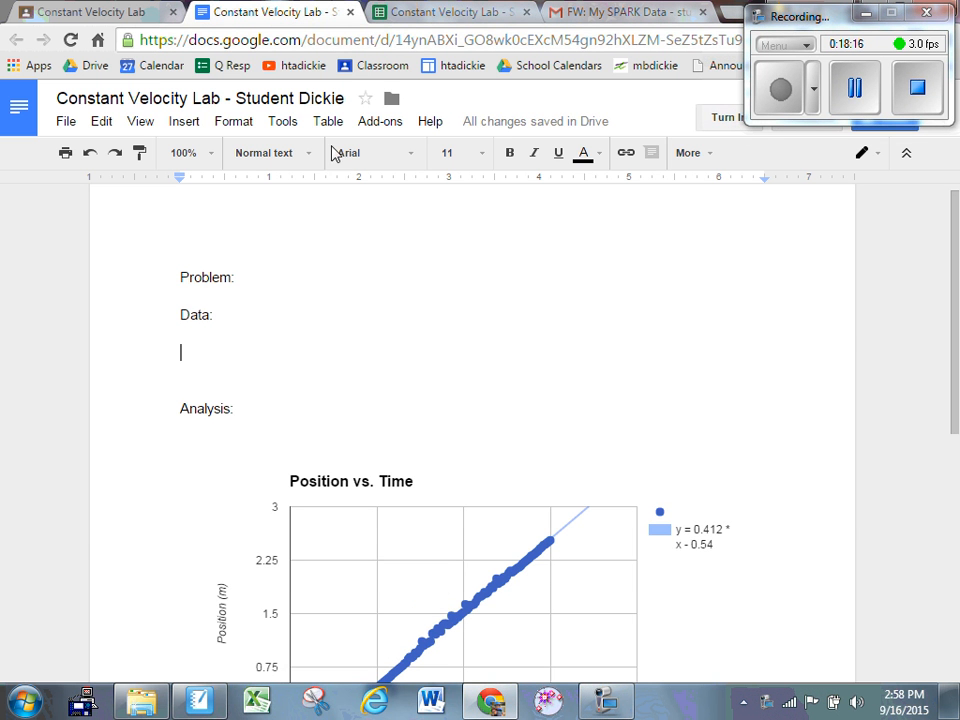
Switch to the Constant Velocity Lab spreadsheet and examine where the time and position readings start and how they are spaced across the rows.
click(424, 15)
click(182, 262)
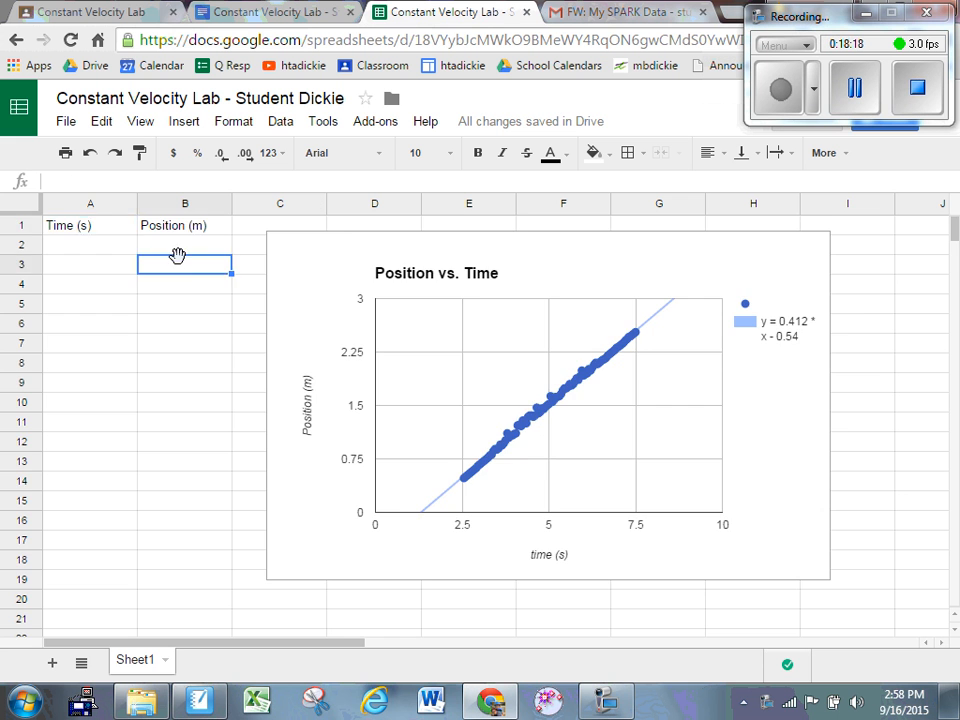
scroll(186, 300, down, 10)
scroll(177, 372, down, 15)
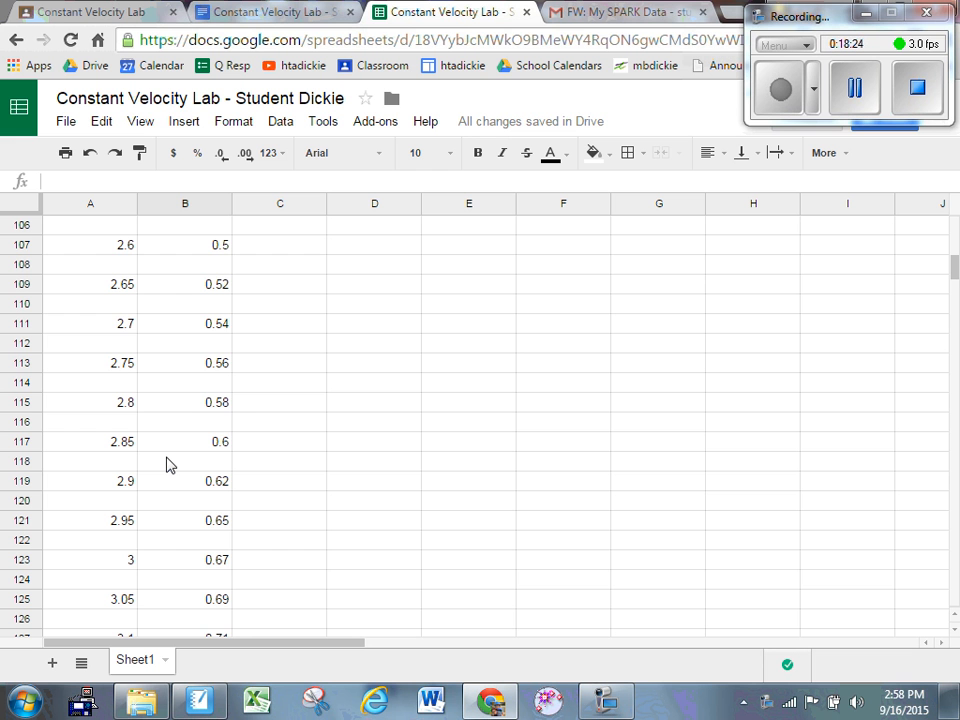
scroll(168, 465, up, 3)
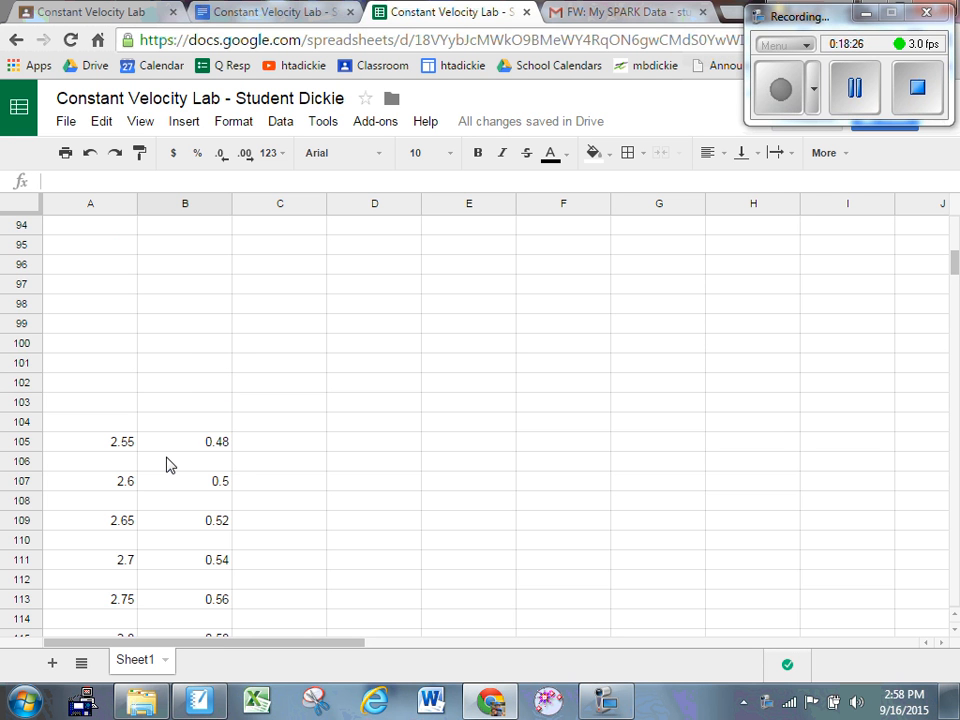
scroll(168, 465, down, 2)
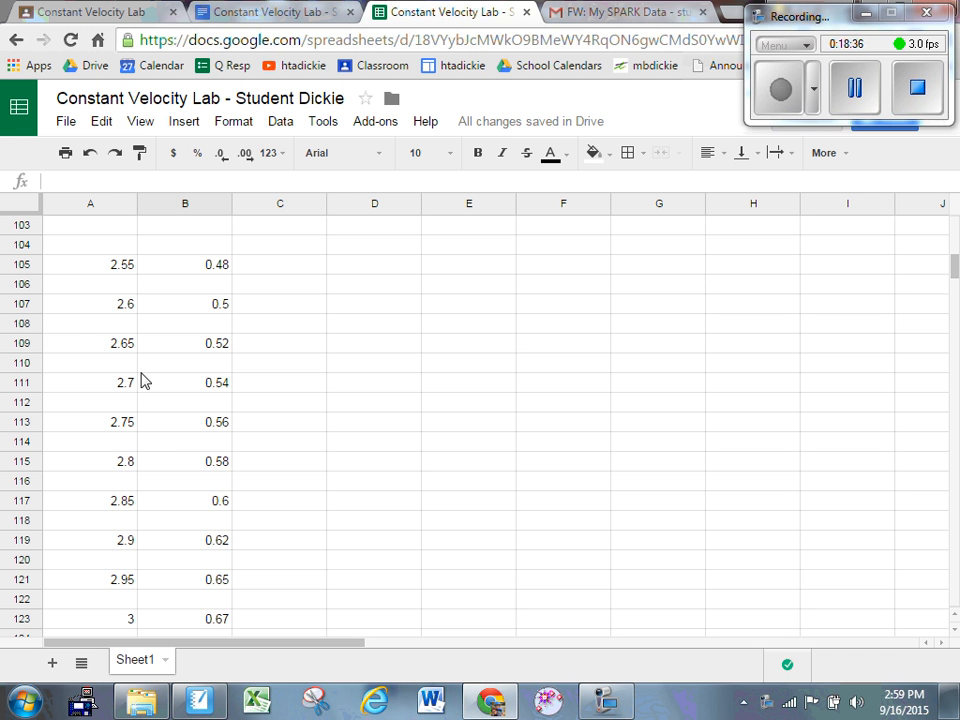
scroll(124, 375, down, 8)
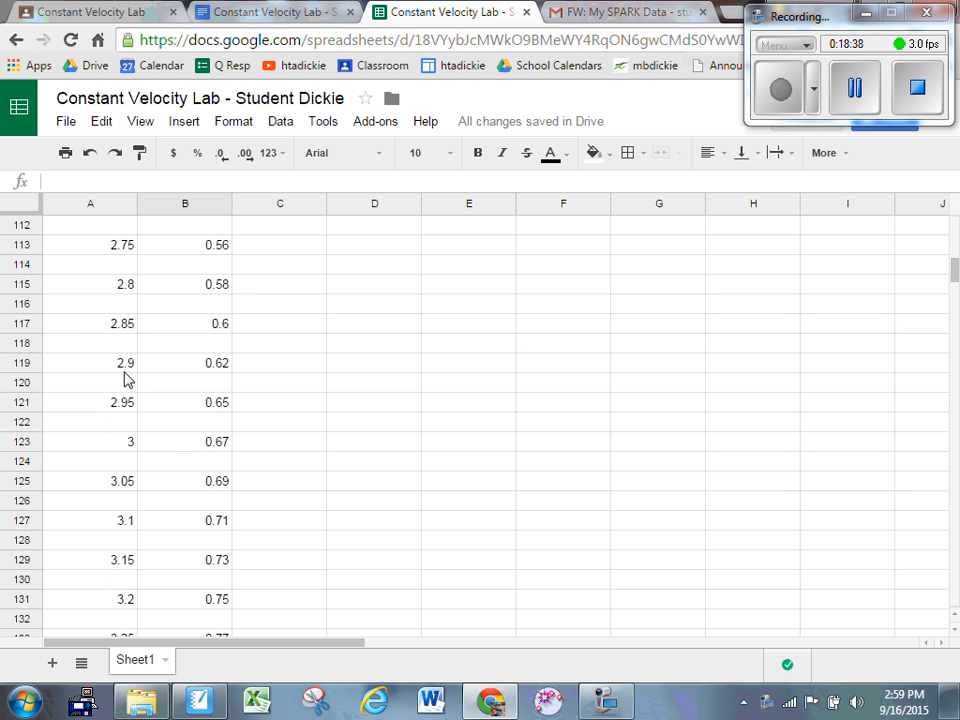
scroll(155, 460, down, 8)
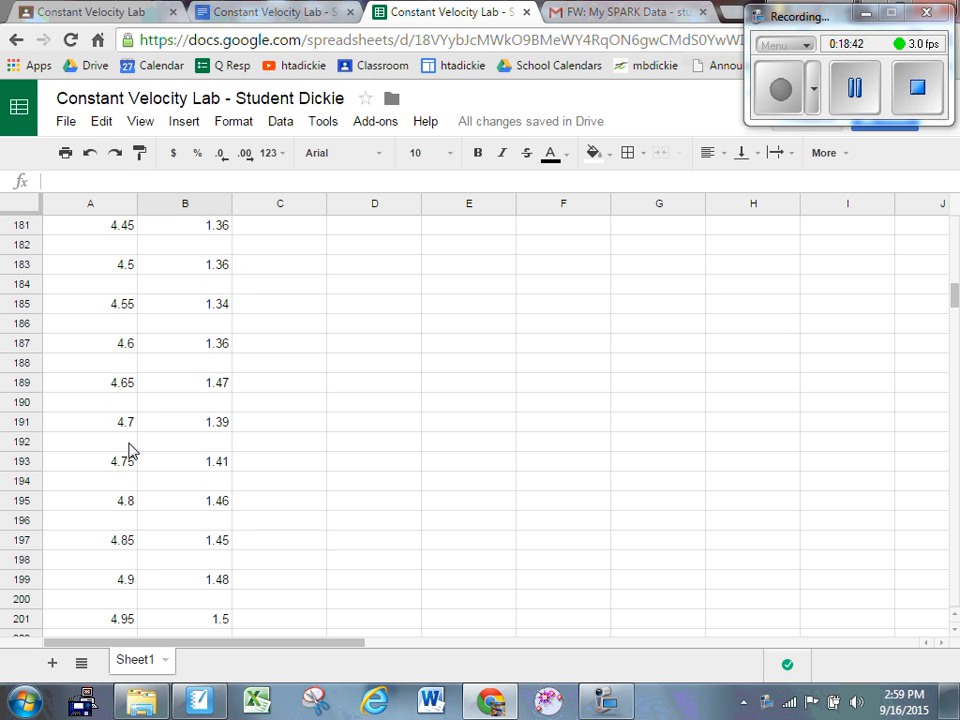
scroll(131, 465, up, 2)
scroll(131, 465, up, 5)
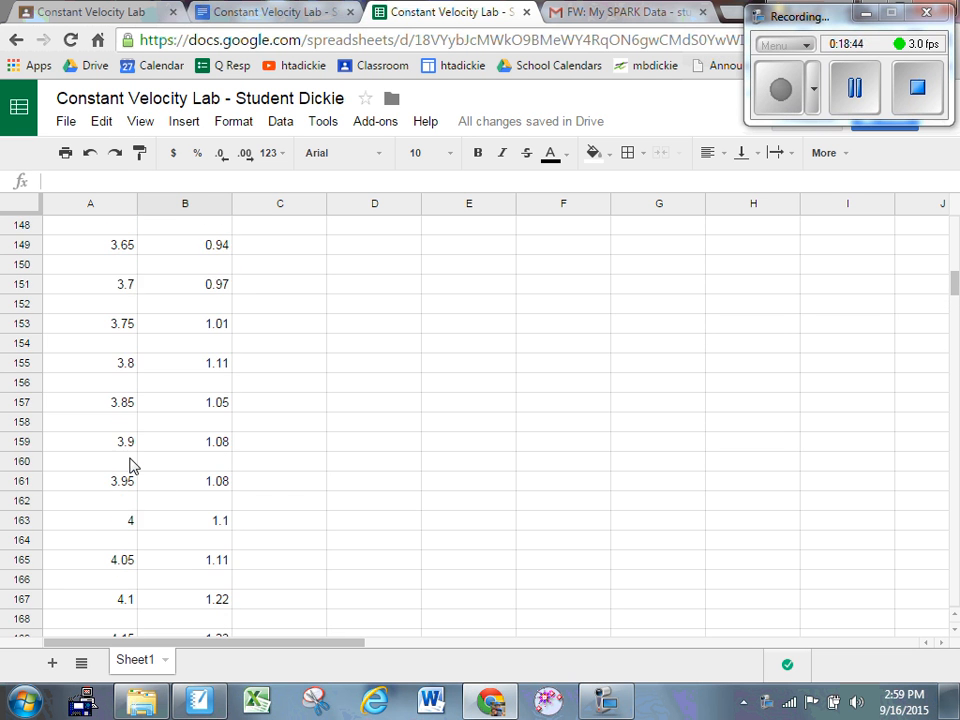
scroll(131, 465, up, 3)
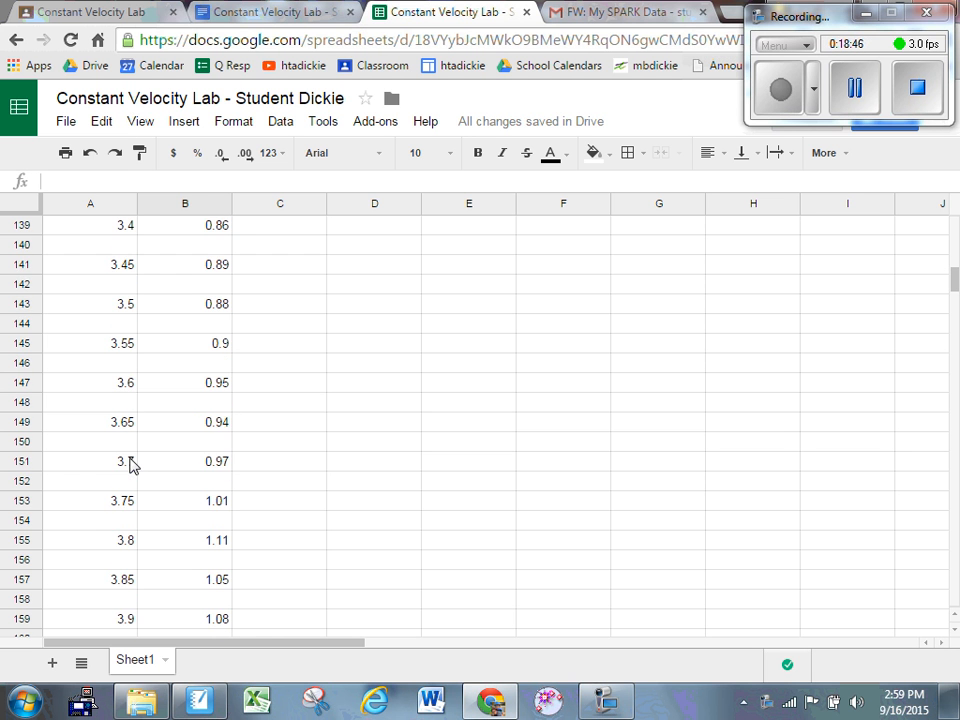
scroll(111, 379, up, 4)
scroll(105, 396, up, 3)
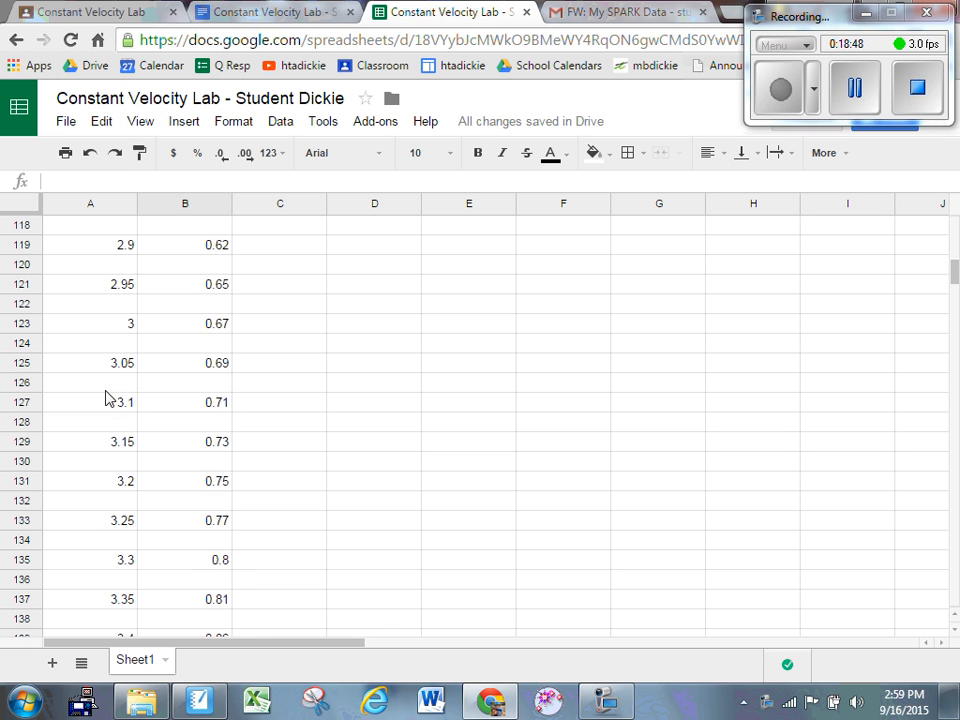
scroll(103, 404, up, 3)
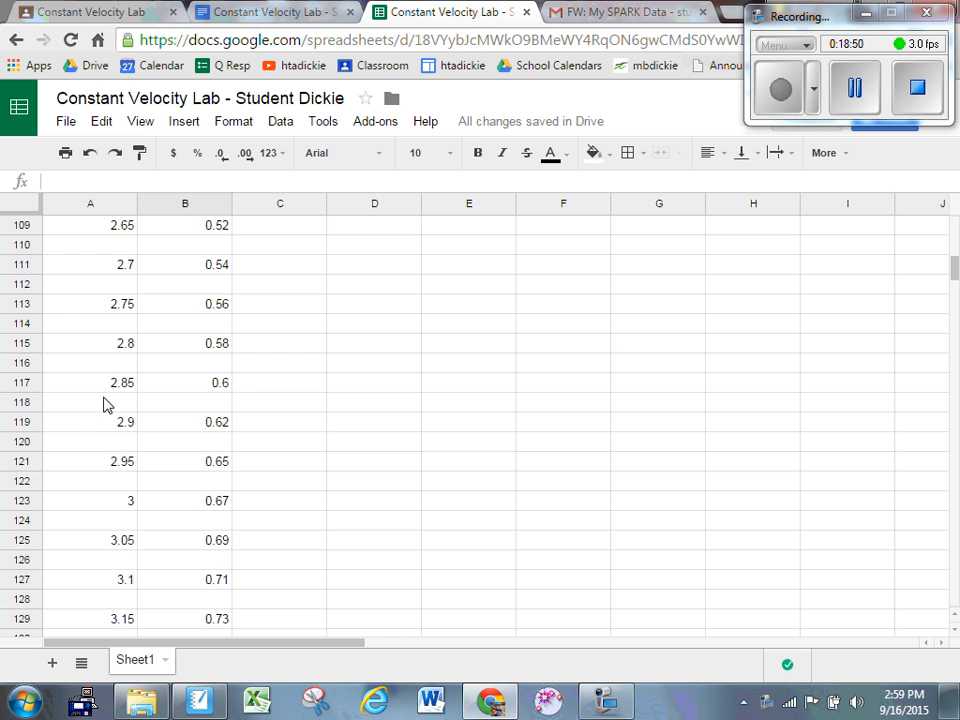
scroll(105, 402, up, 3)
scroll(111, 389, up, 20)
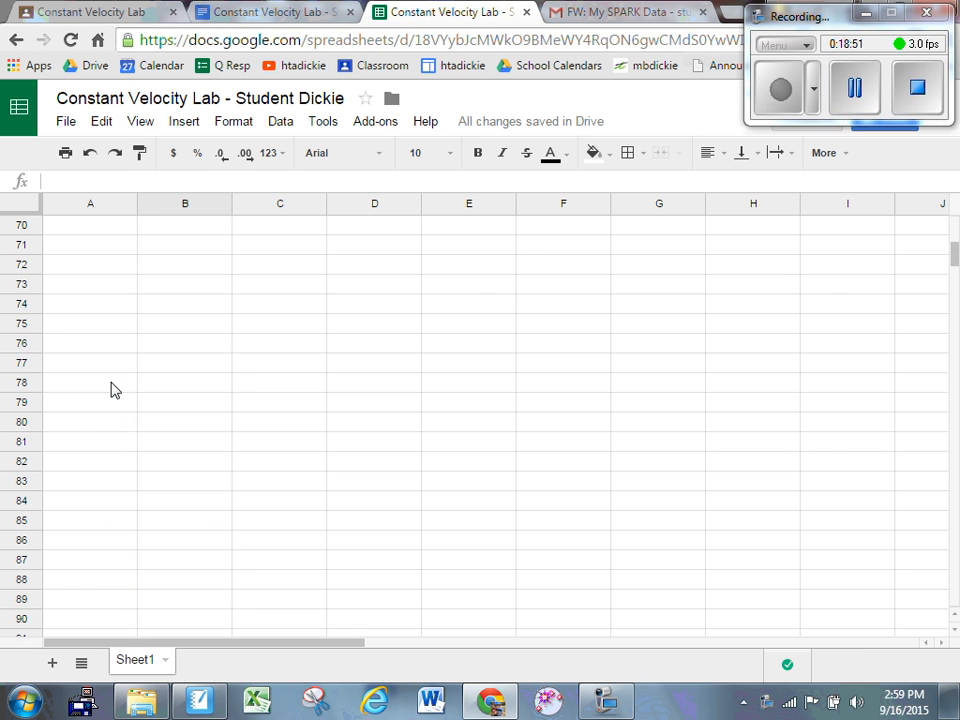
scroll(111, 389, up, 8)
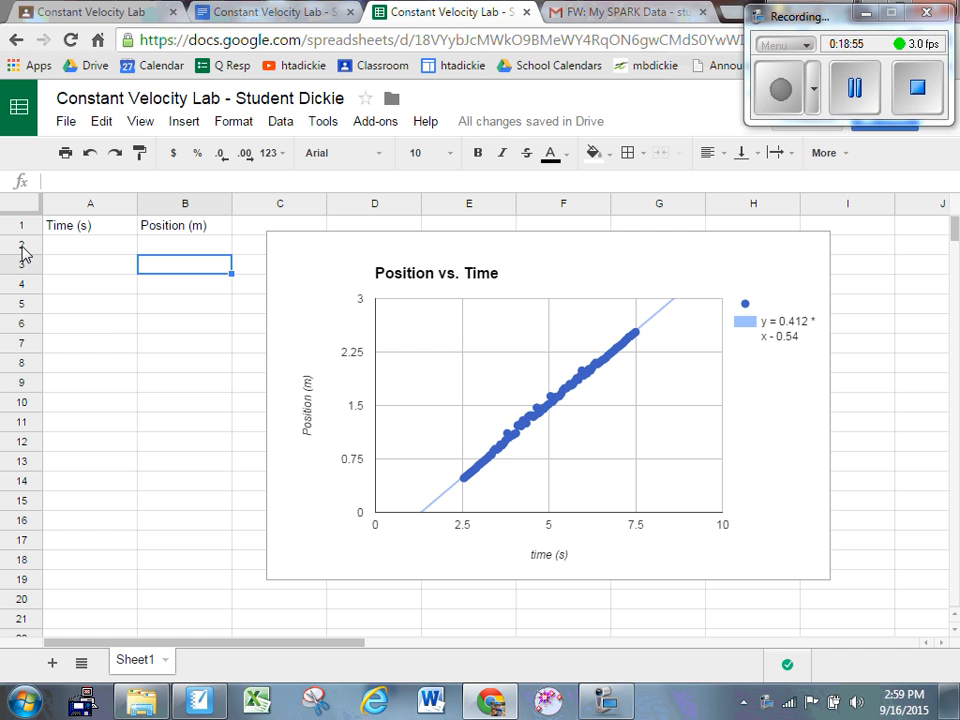
Delete the empty rows 2 to 104 between the column headers and the first reading.
drag(21, 248, 38, 443)
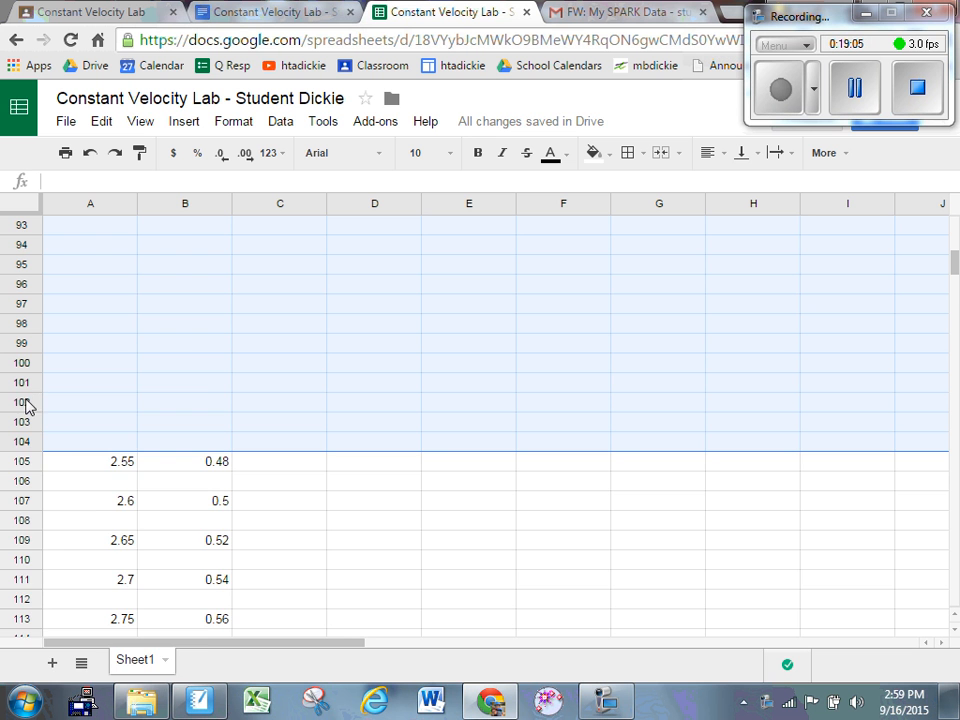
right_click(27, 401)
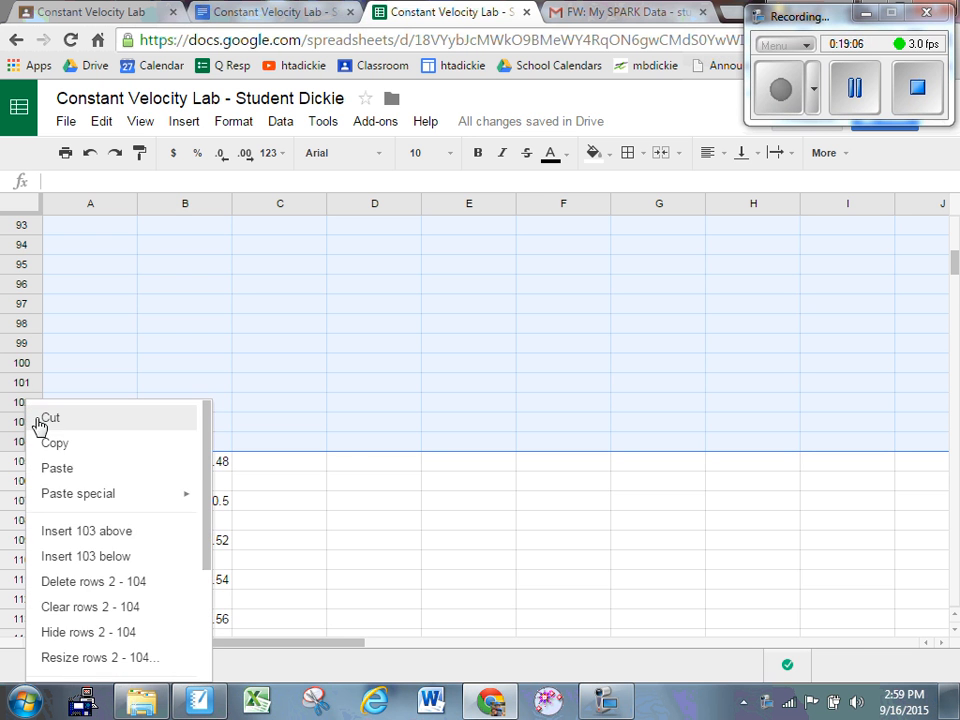
click(90, 581)
scroll(339, 446, up, 8)
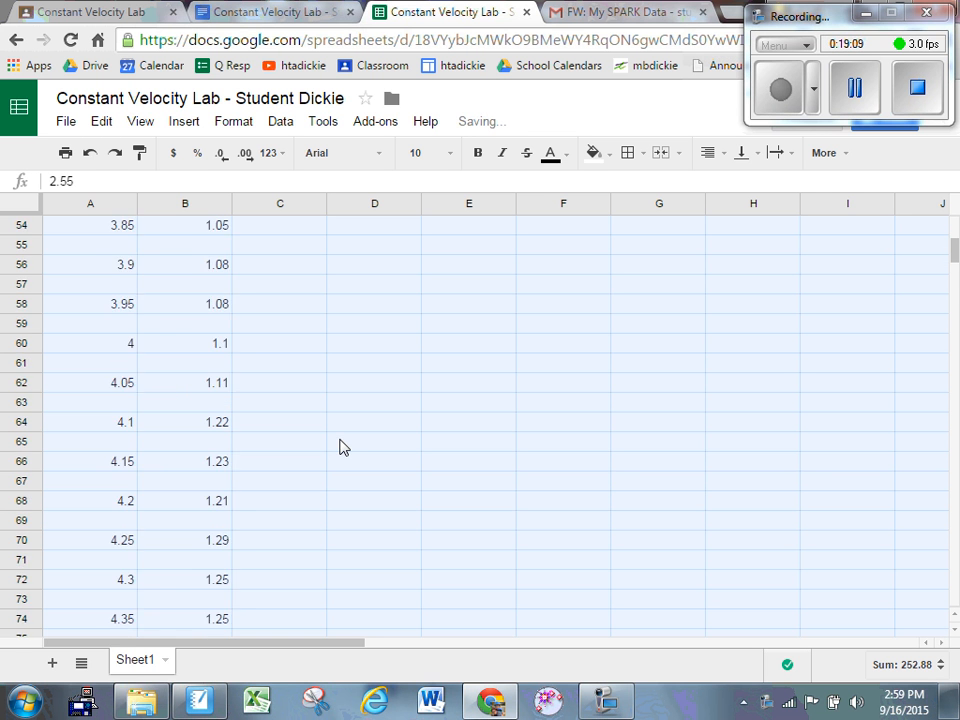
scroll(339, 446, up, 4)
click(339, 446)
scroll(339, 446, up, 6)
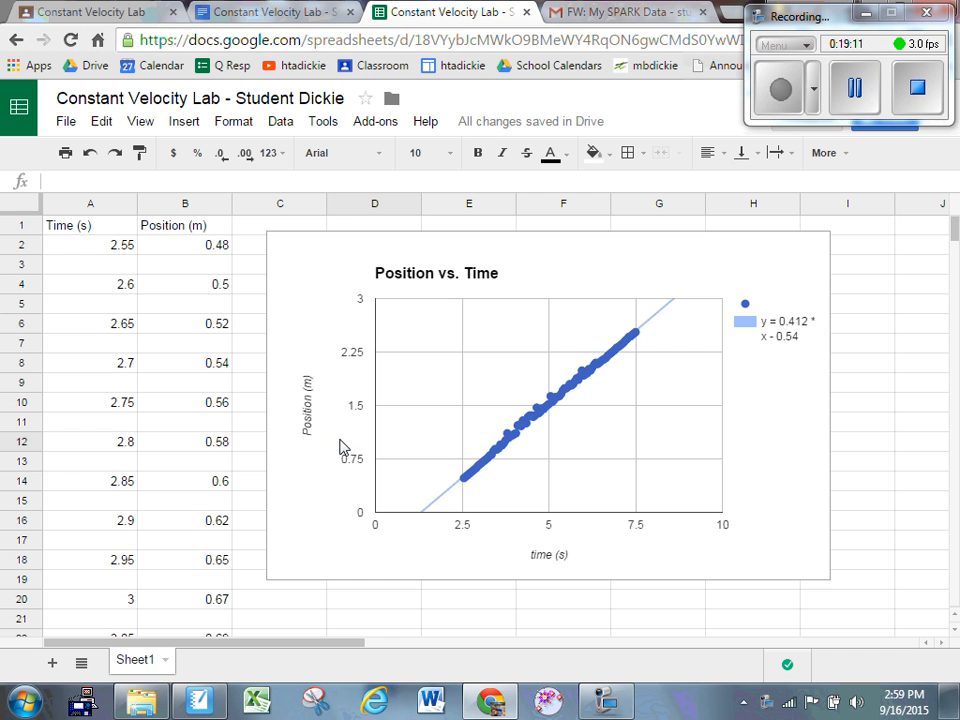
Delete the three empty rows separating the 2.55, 2.6, 2.65 and 2.7 s readings, one at a time.
click(19, 264)
right_click(19, 264)
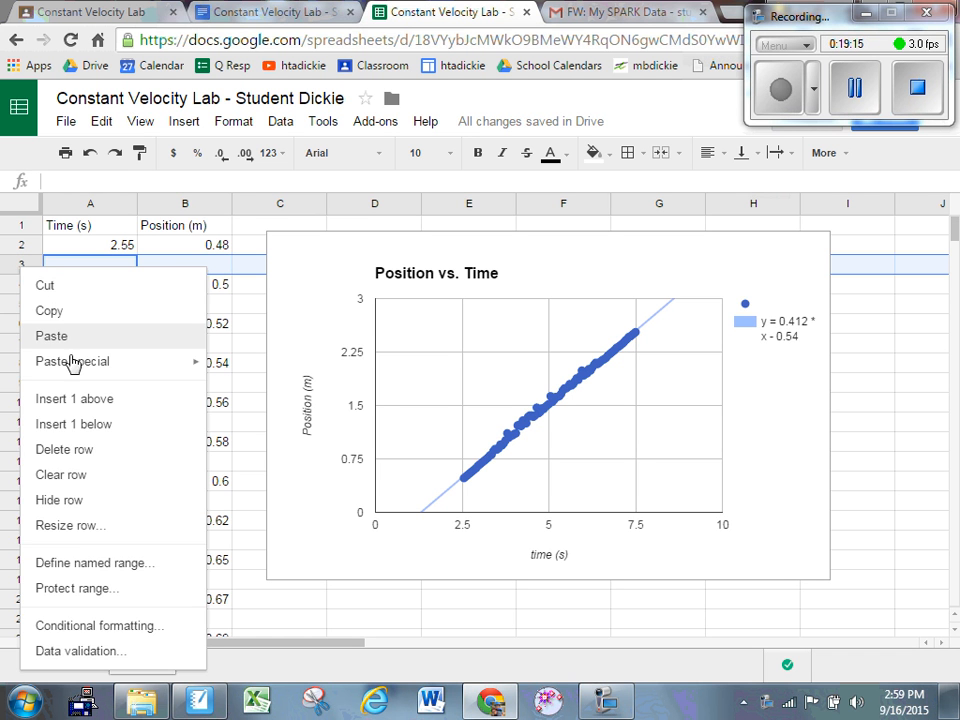
click(99, 450)
click(26, 284)
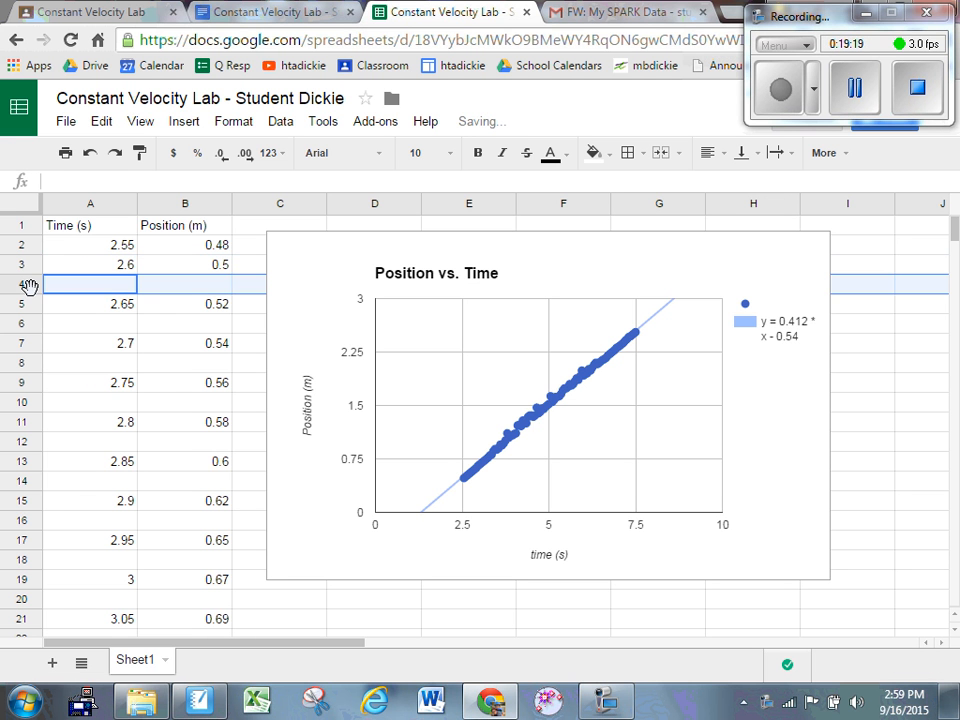
right_click(26, 284)
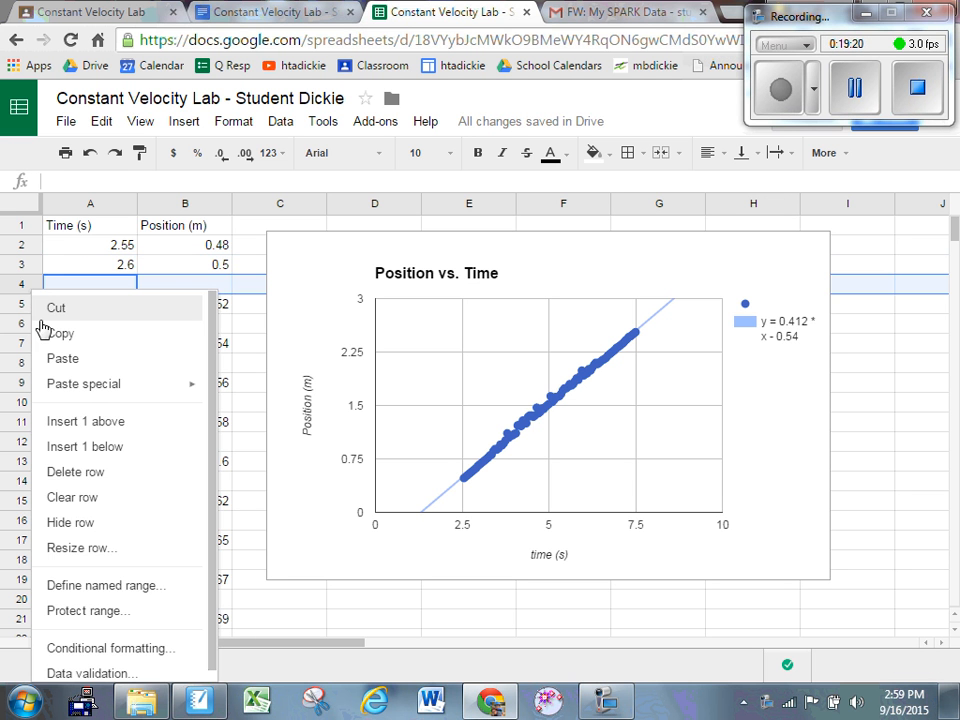
click(94, 471)
click(26, 303)
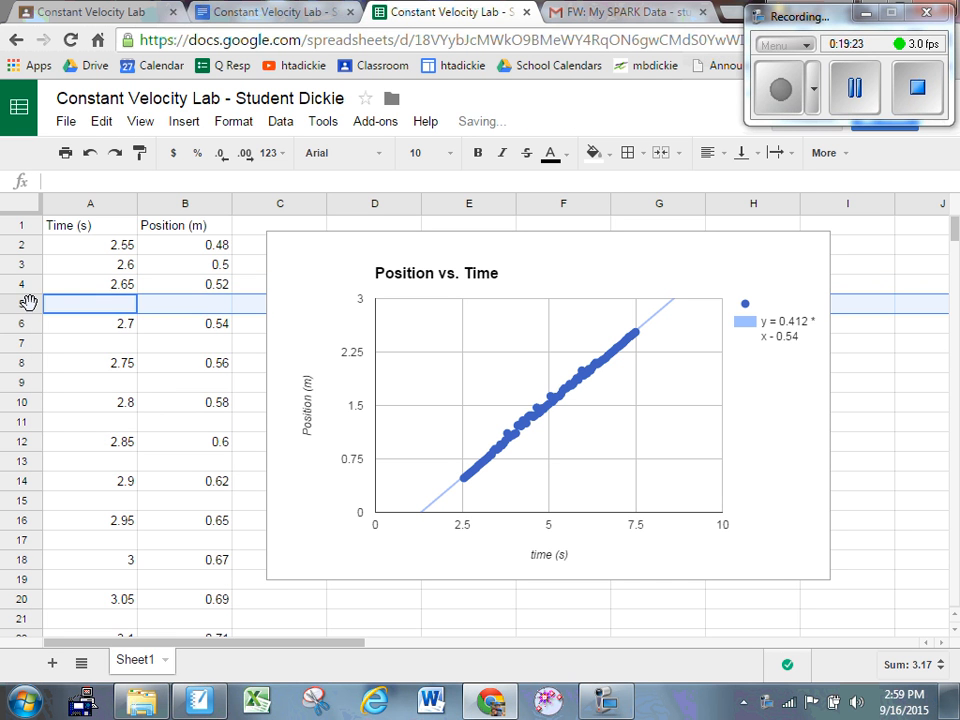
right_click(27, 305)
click(105, 487)
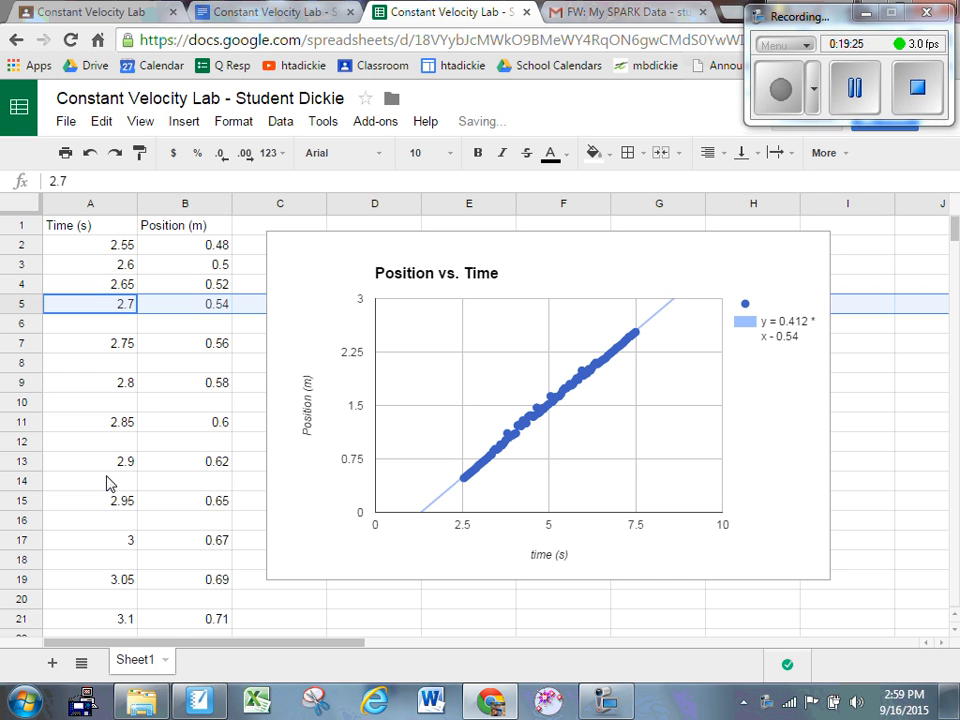
Delete the empty rows between the 2.7, 2.75 and 2.8 s readings.
click(30, 324)
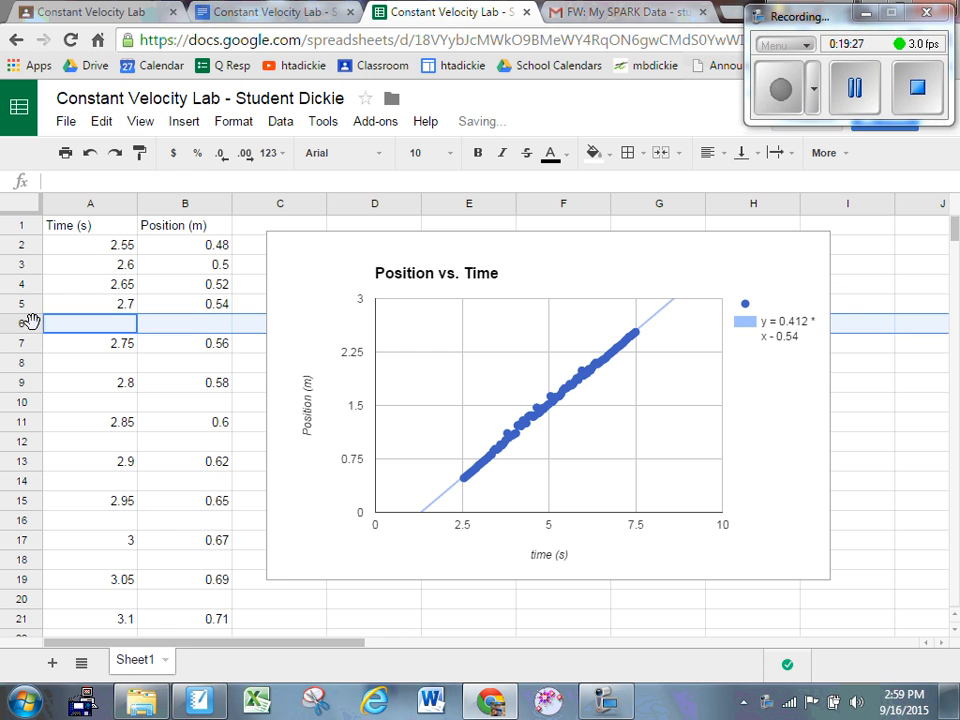
right_click(30, 323)
click(95, 505)
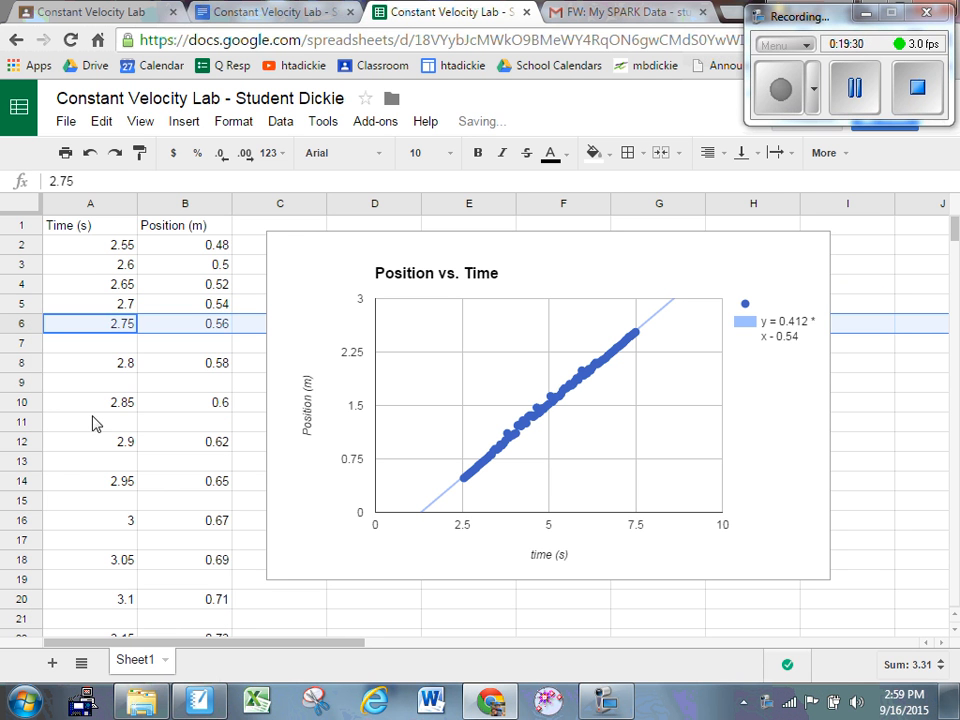
click(27, 343)
right_click(27, 343)
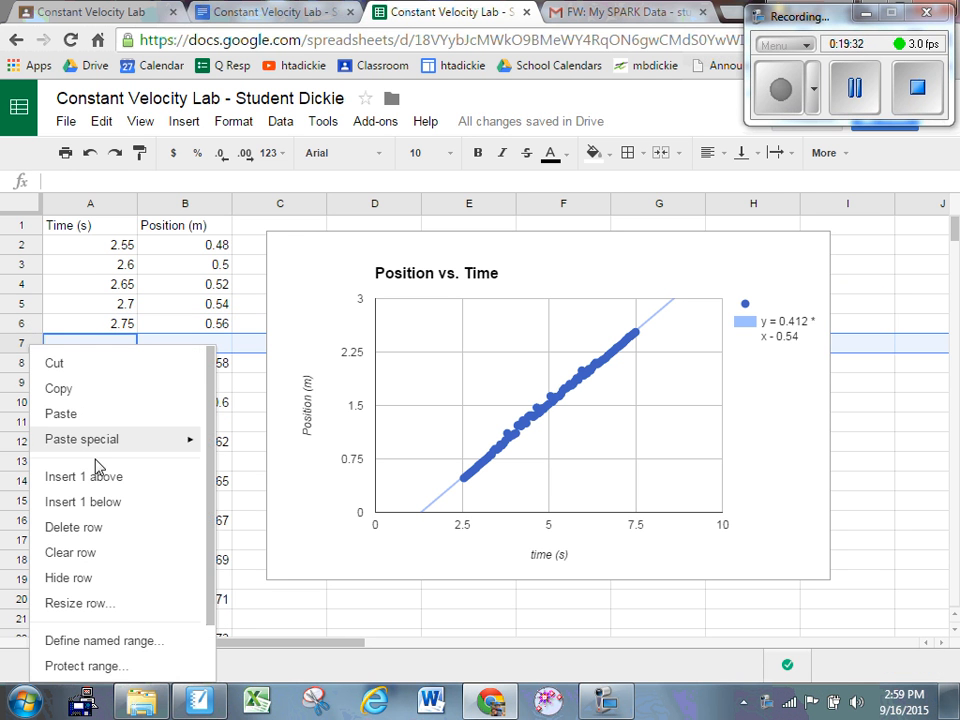
click(116, 531)
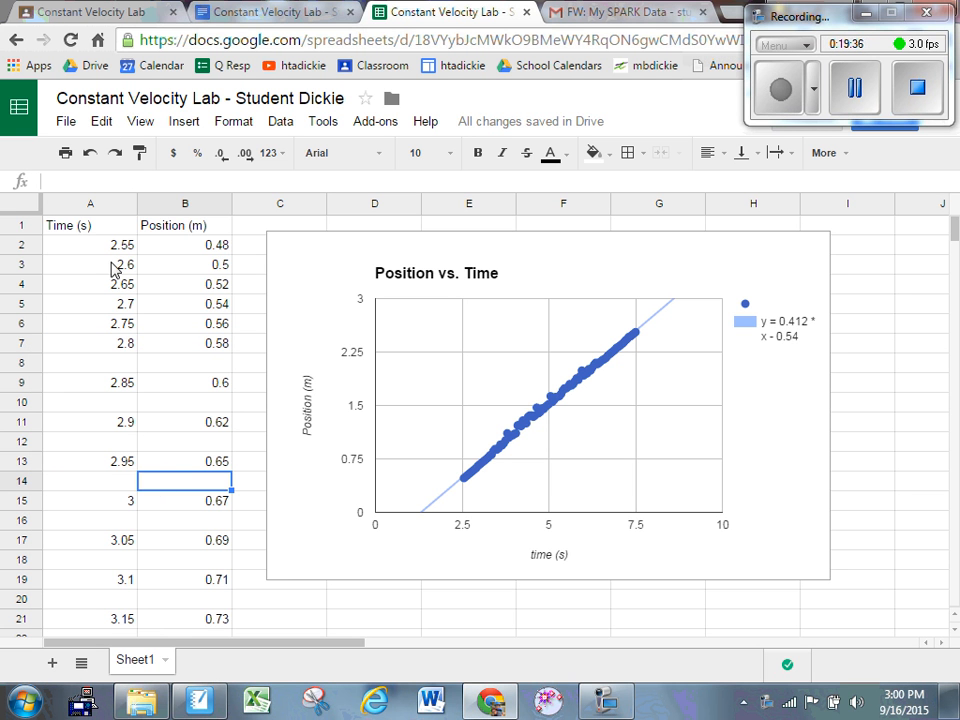
drag(95, 226, 187, 308)
key(Page_Up)
key(Page_Up)
key(Page_Up)
key(Page_Up)
key(Page_Up)
key(Page_Up)
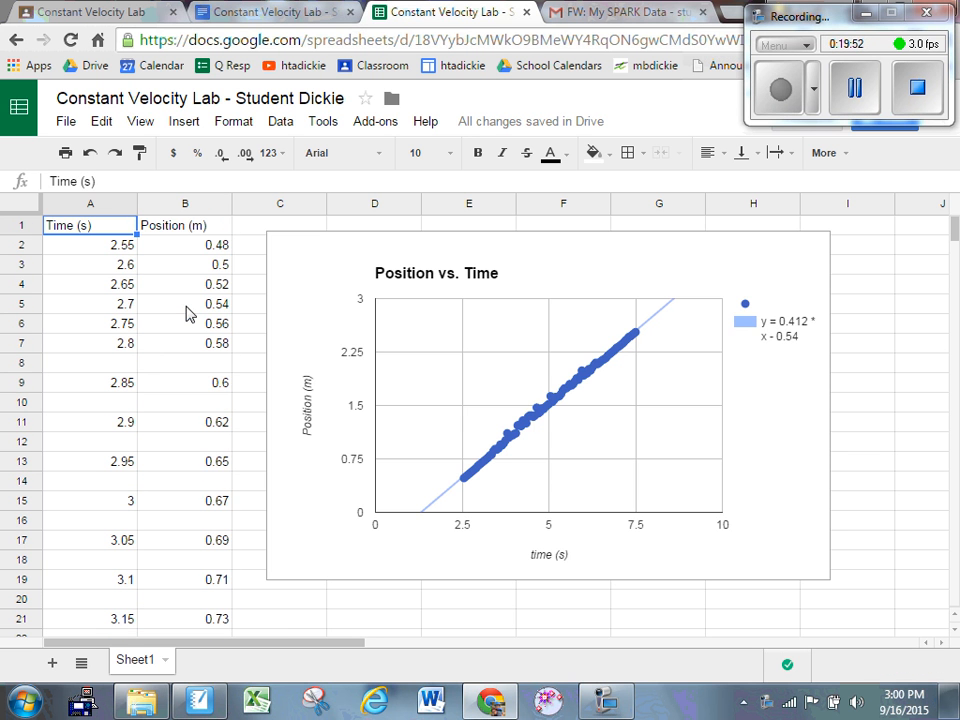
Delete the empty rows 8, 10 and 12 between the readings from 2.8 s to 2.95 s together.
click(24, 362)
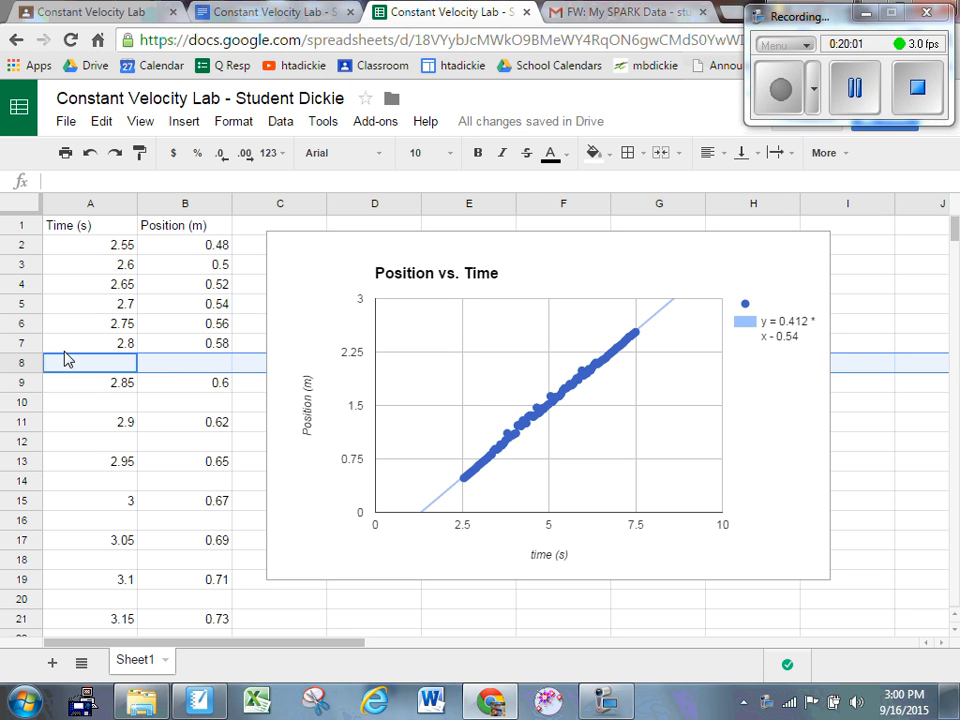
ctrl+click(26, 402)
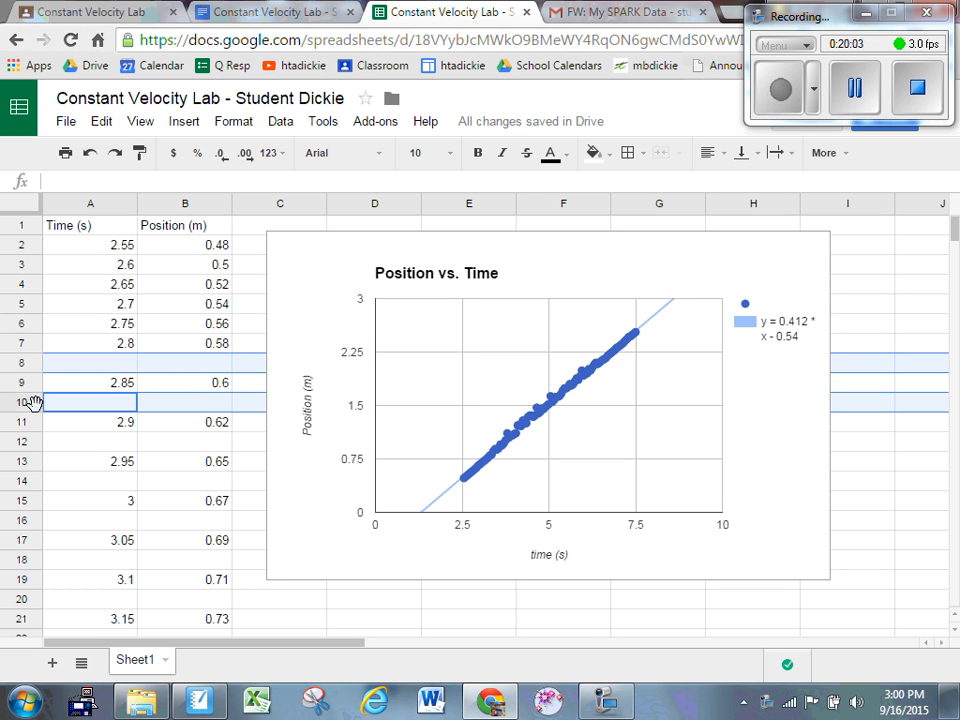
ctrl+click(20, 441)
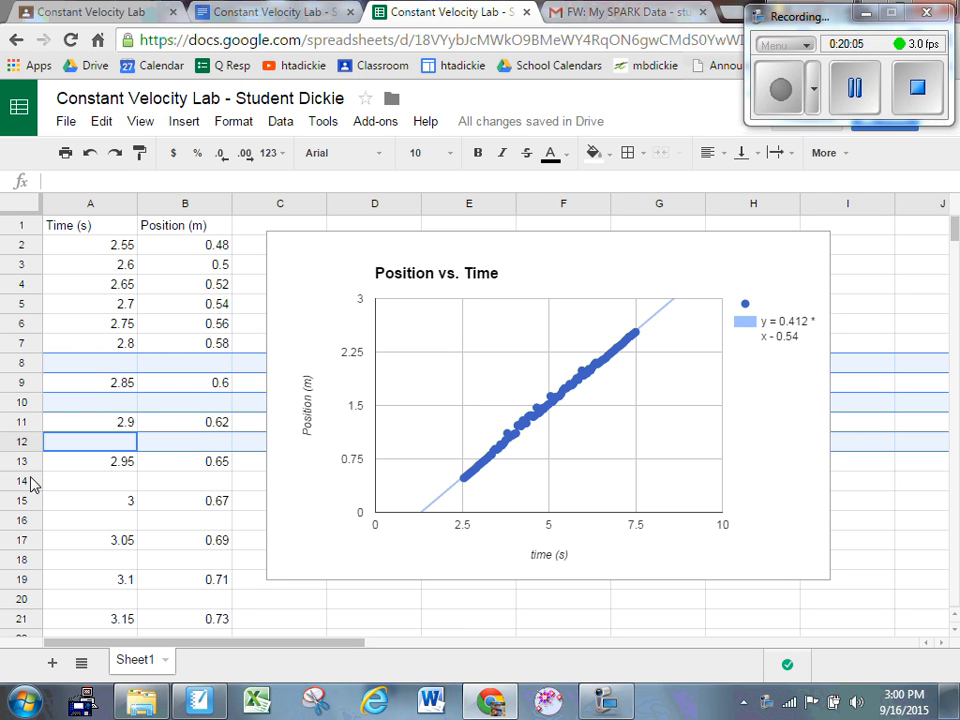
ctrl+click(25, 481)
ctrl+click(23, 519)
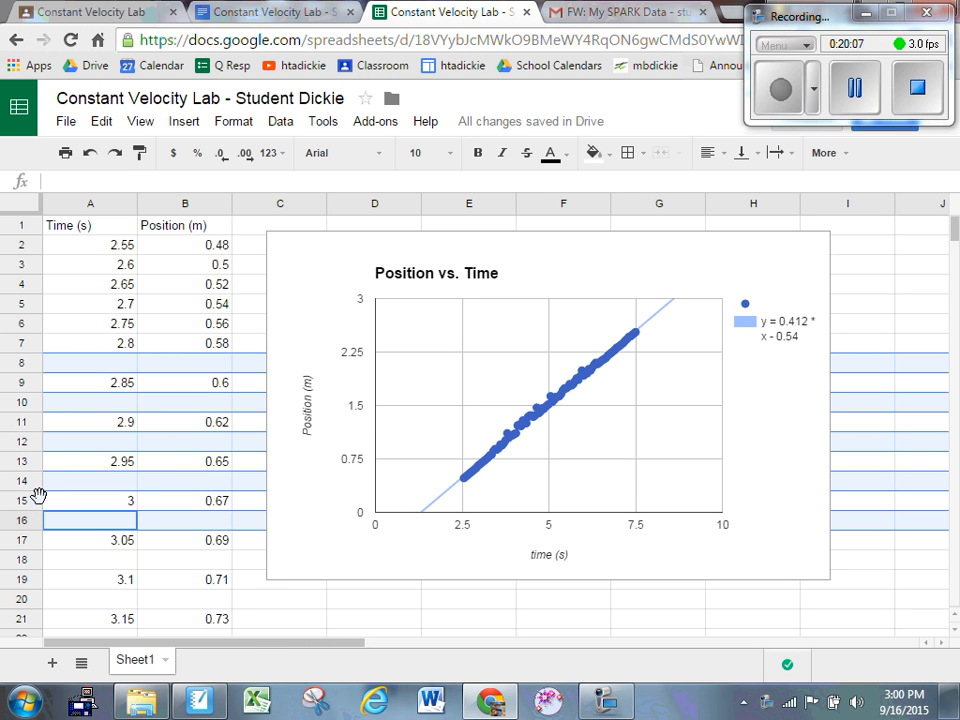
click(22, 402)
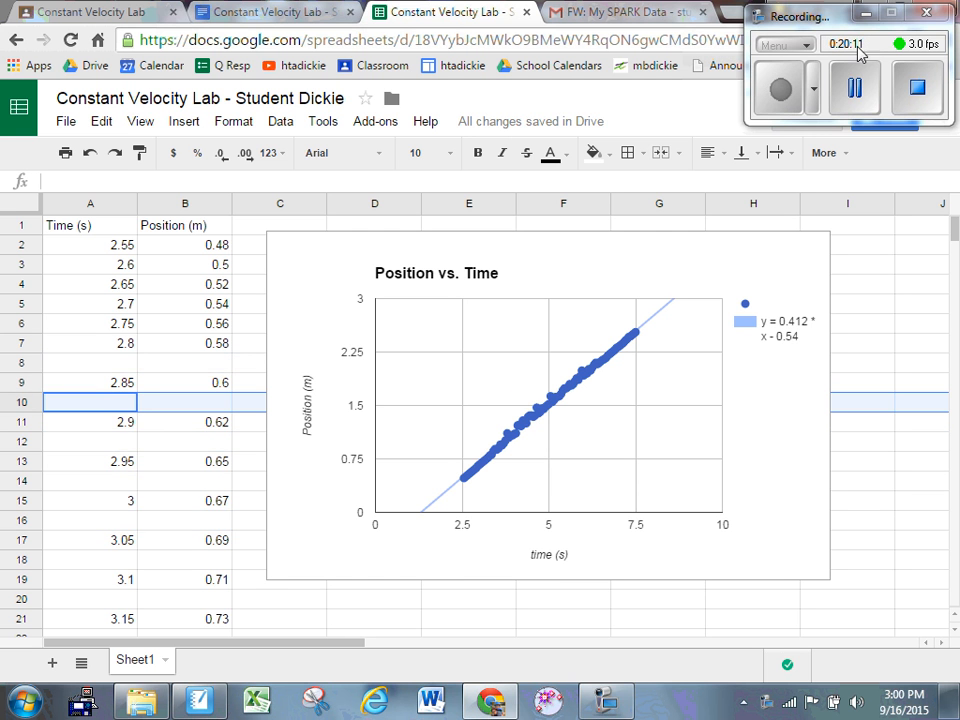
click(856, 92)
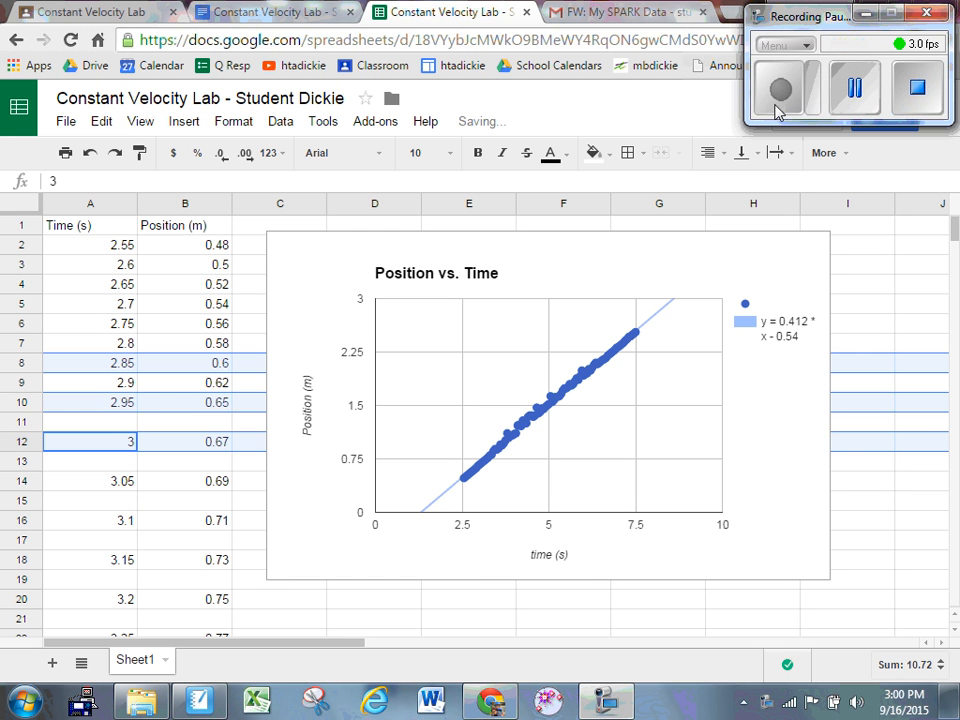
click(775, 105)
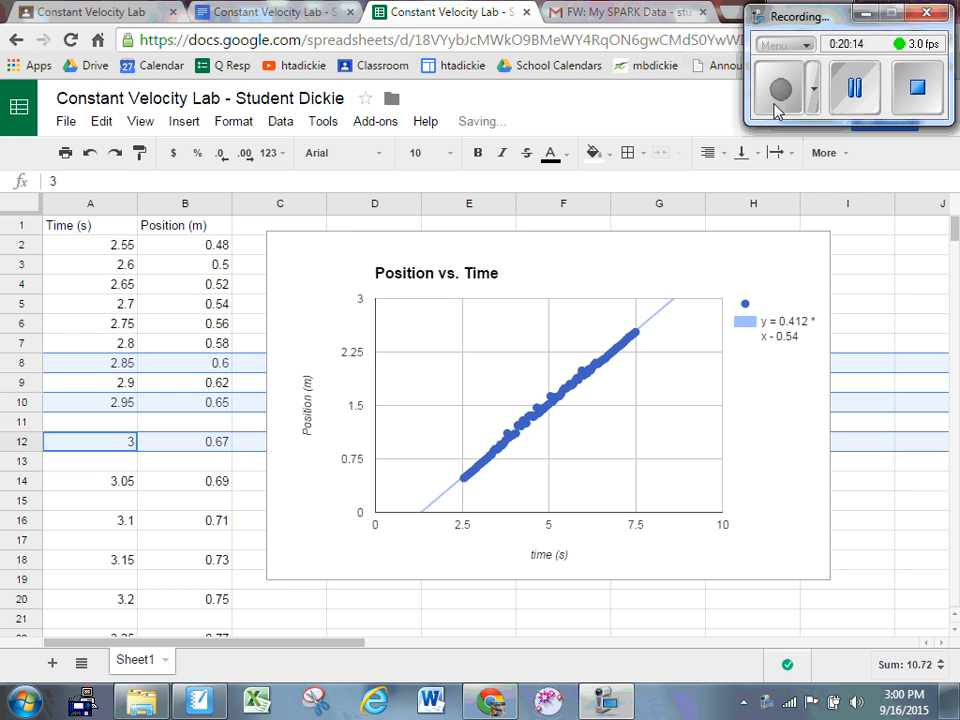
click(853, 88)
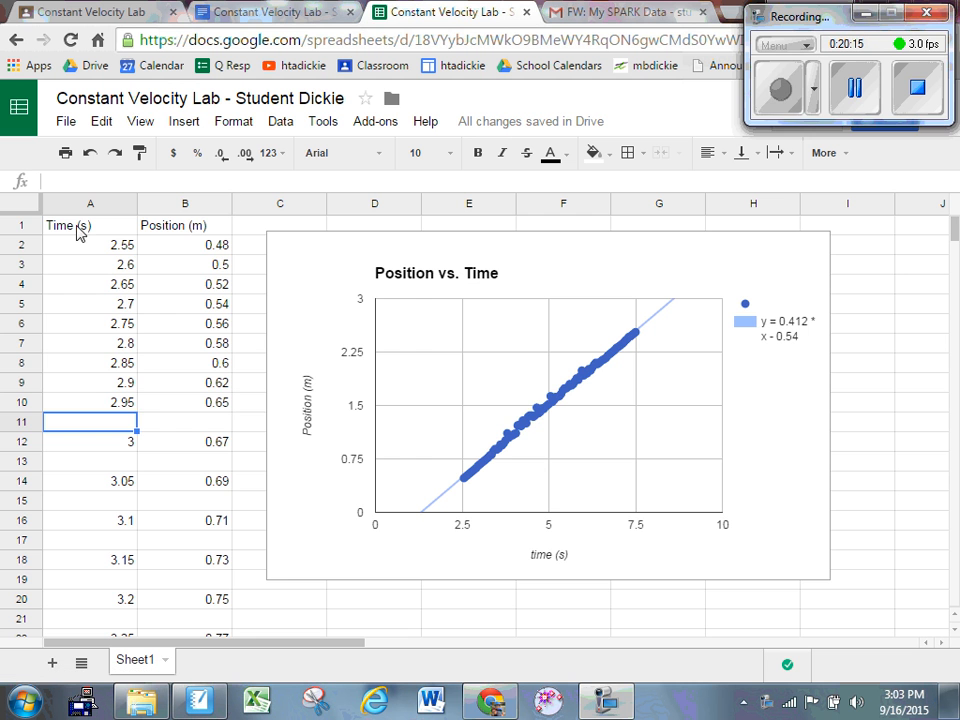
Copy the time and position columns with their headers, A1:B192, and paste them as a table below "Data:" in the lab report document.
drag(77, 229, 196, 501)
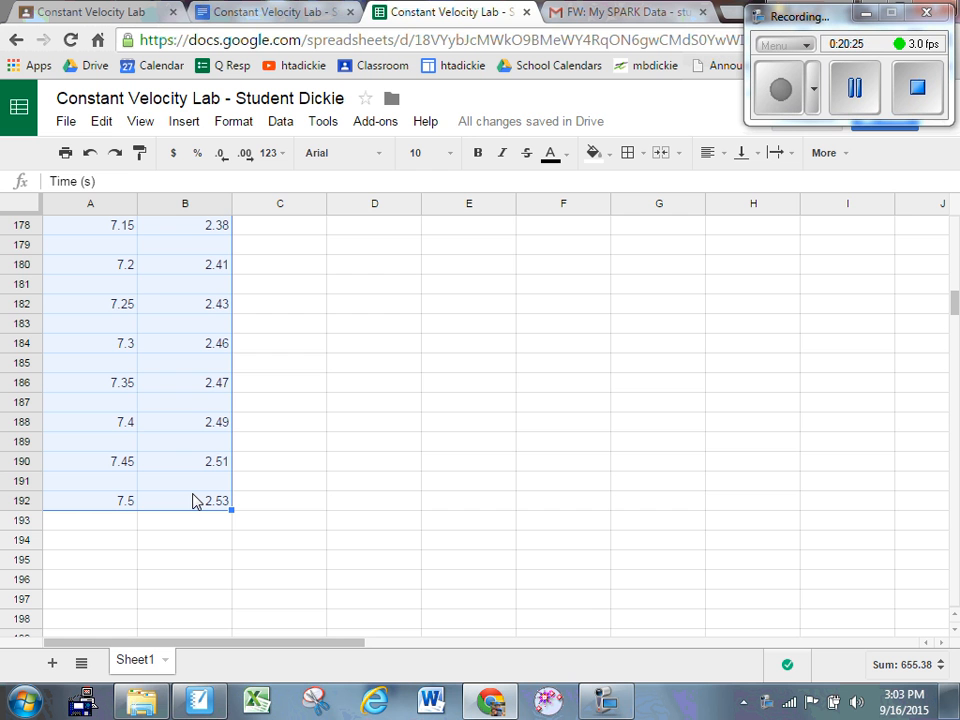
click(279, 14)
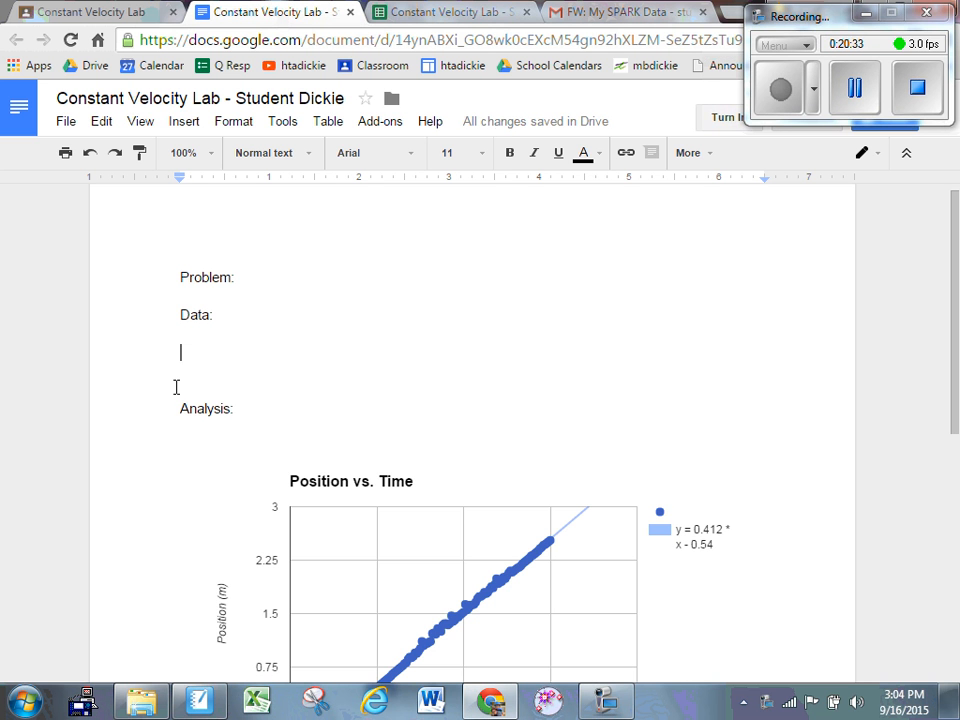
key(ctrl+v)
scroll(318, 338, up, 20)
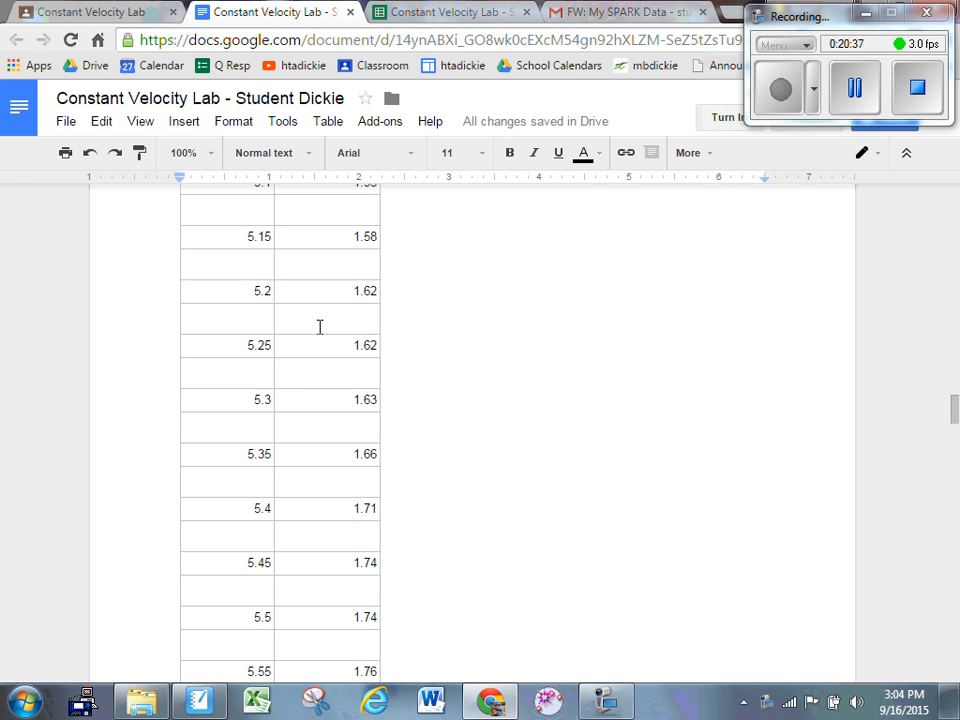
scroll(320, 331, up, 8)
scroll(318, 327, up, 20)
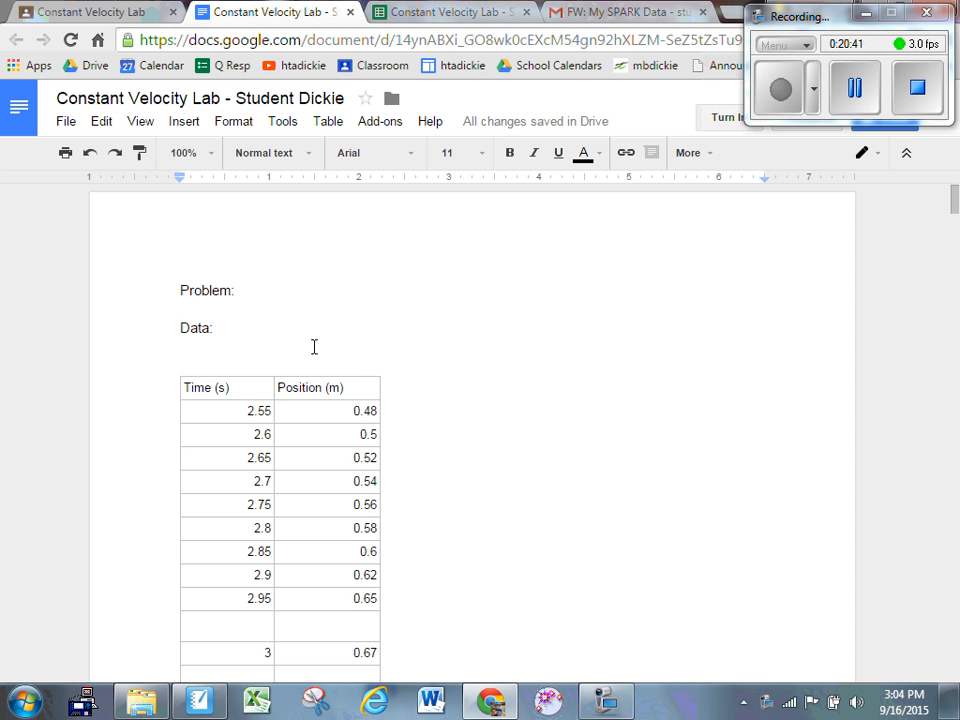
scroll(249, 319, down, 2)
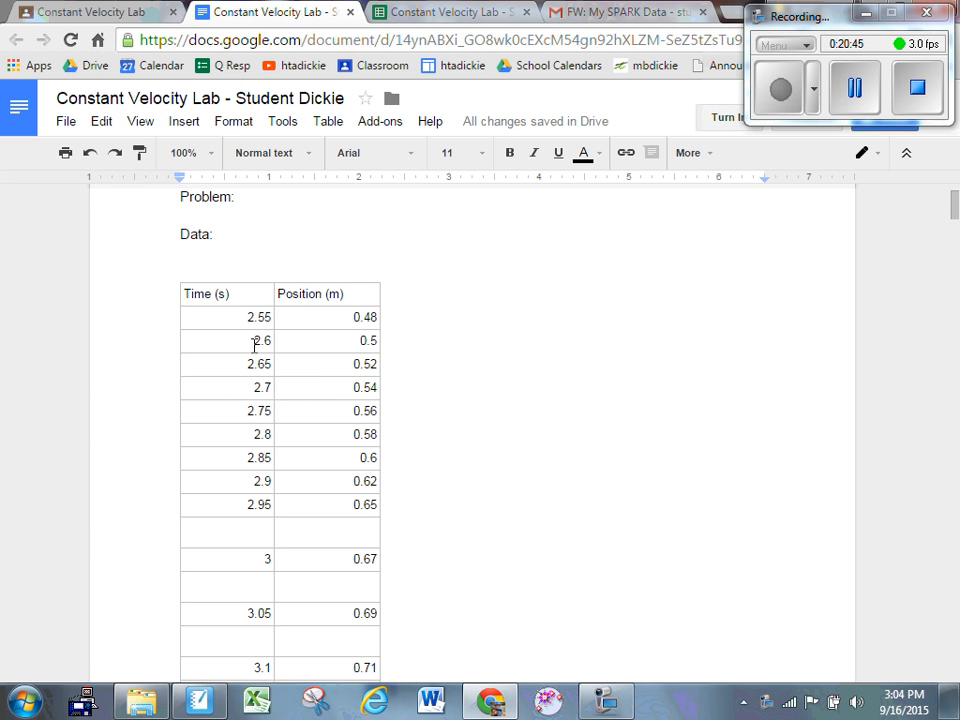
scroll(268, 404, down, 4)
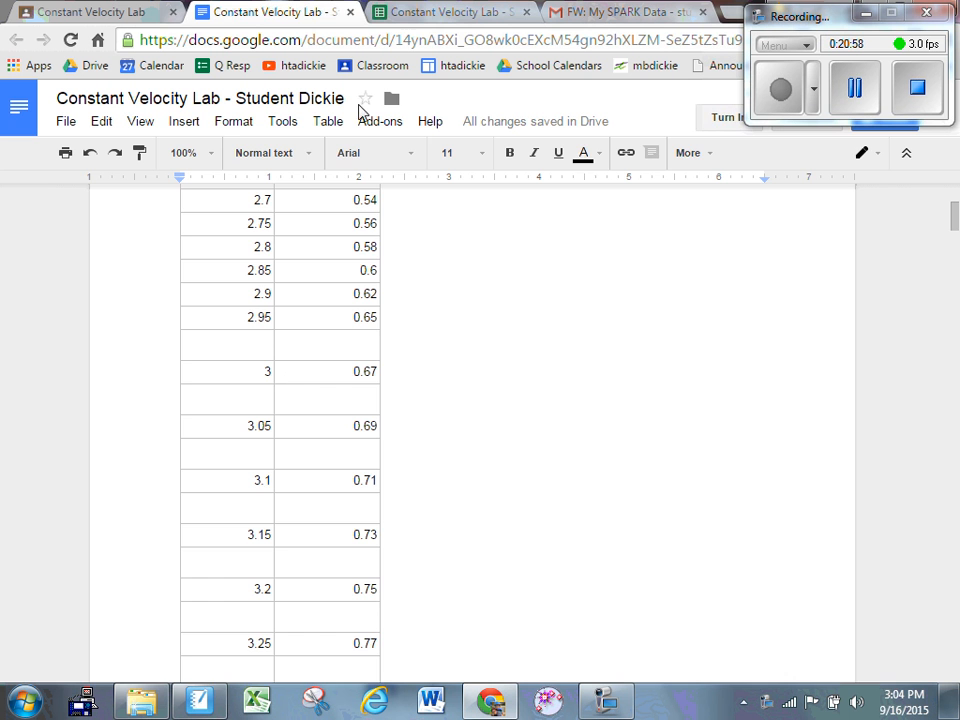
Switch back to the spreadsheet and delete the empty rows 11, 13, 15, 17, 19 and 21 together.
click(443, 11)
click(196, 306)
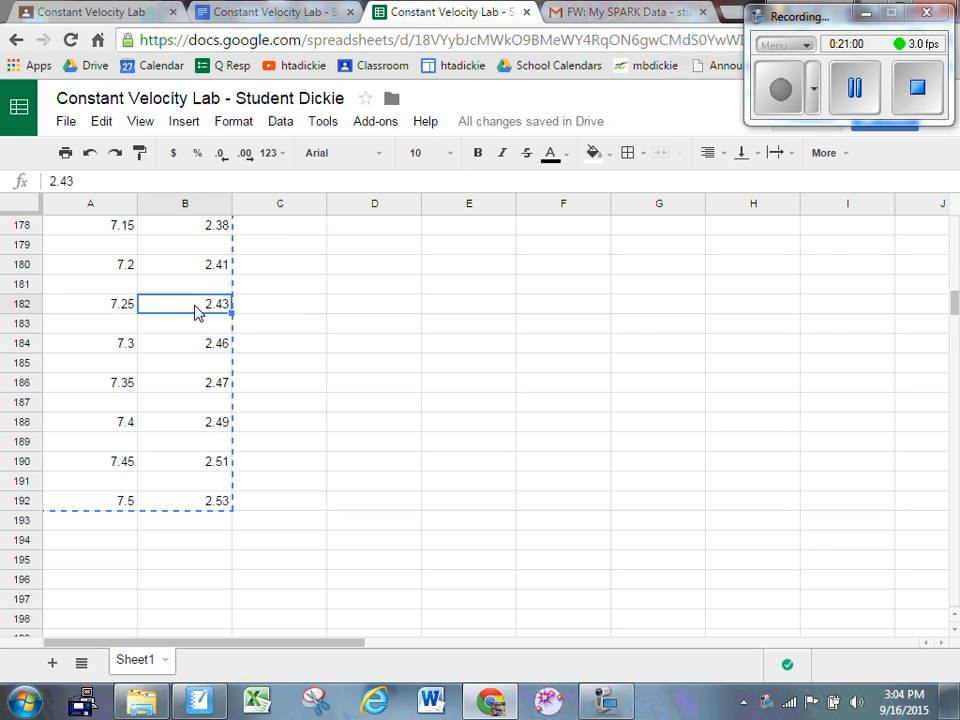
drag(955, 303, 955, 222)
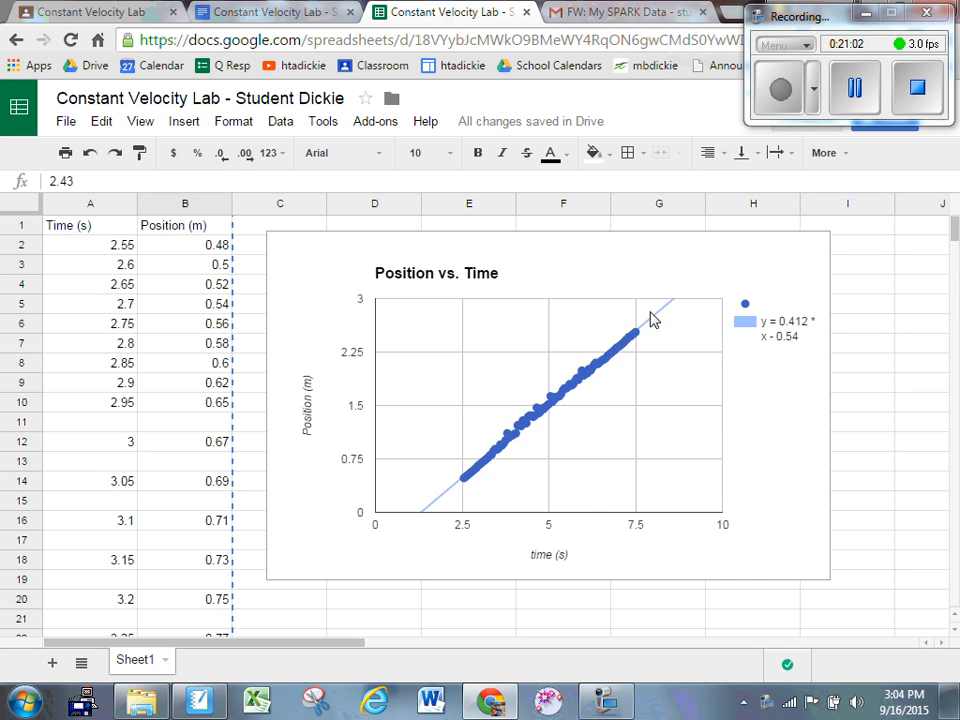
scroll(180, 364, down, 1)
click(163, 370)
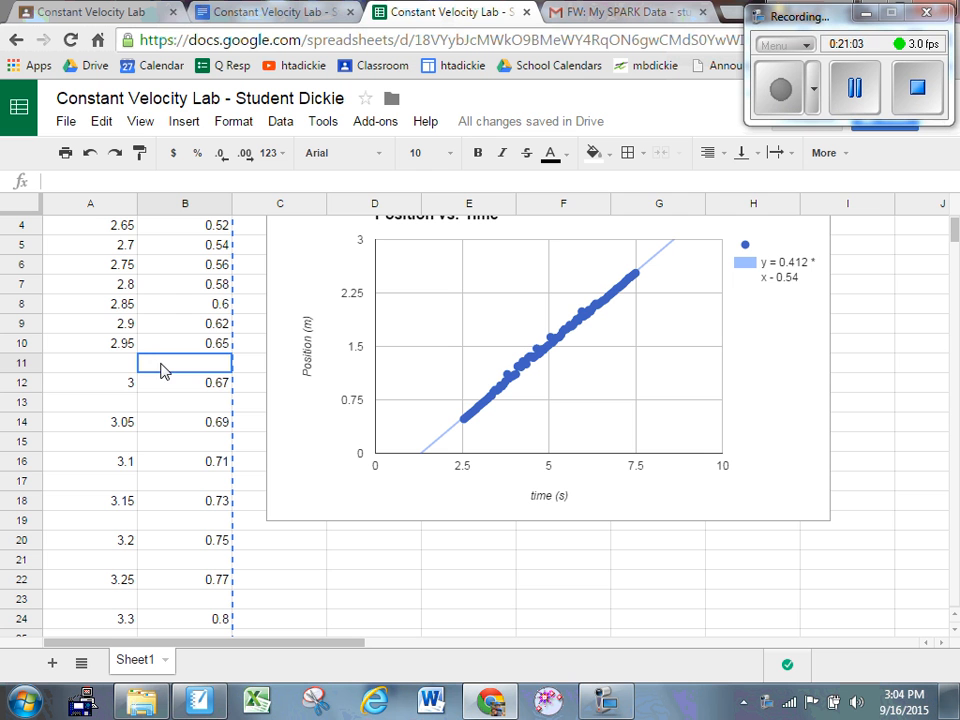
click(24, 362)
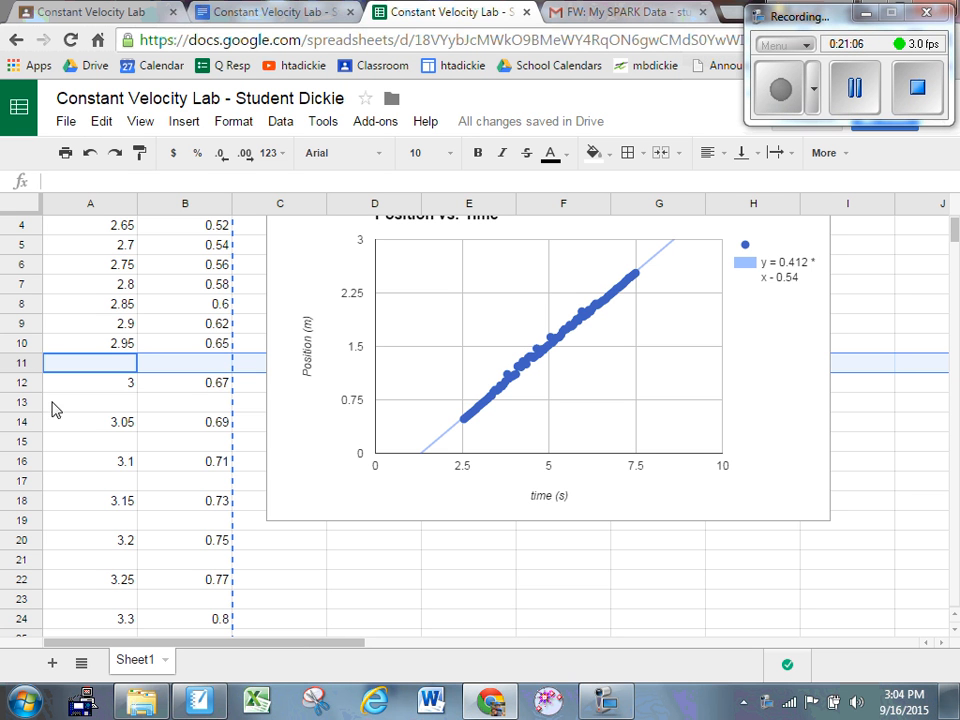
ctrl+click(22, 401)
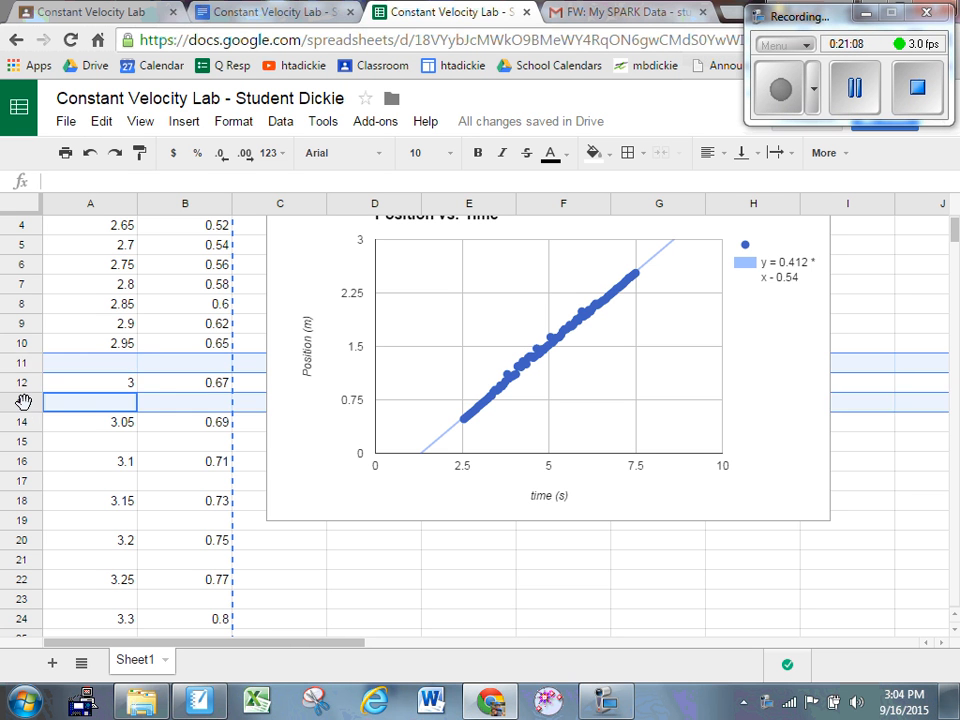
ctrl+click(23, 445)
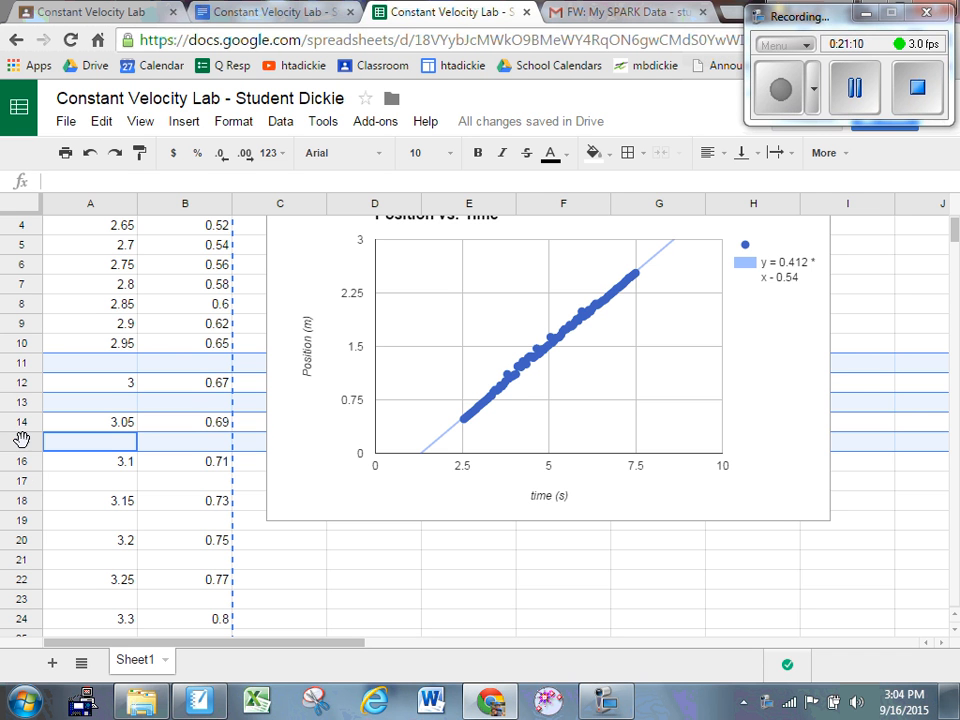
ctrl+click(22, 481)
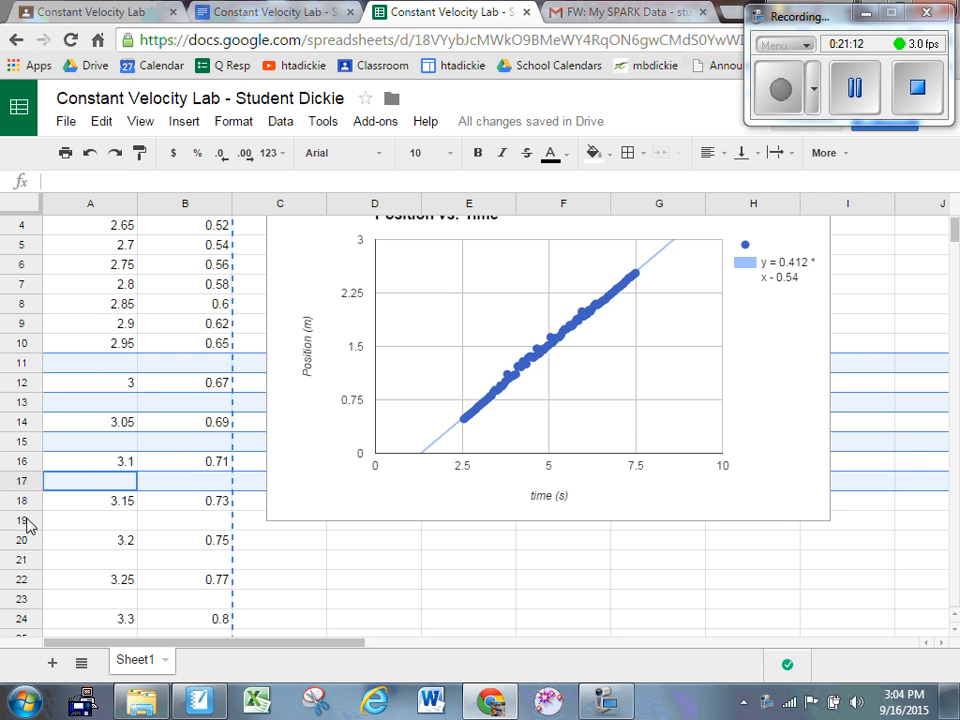
ctrl+click(22, 520)
ctrl+click(20, 556)
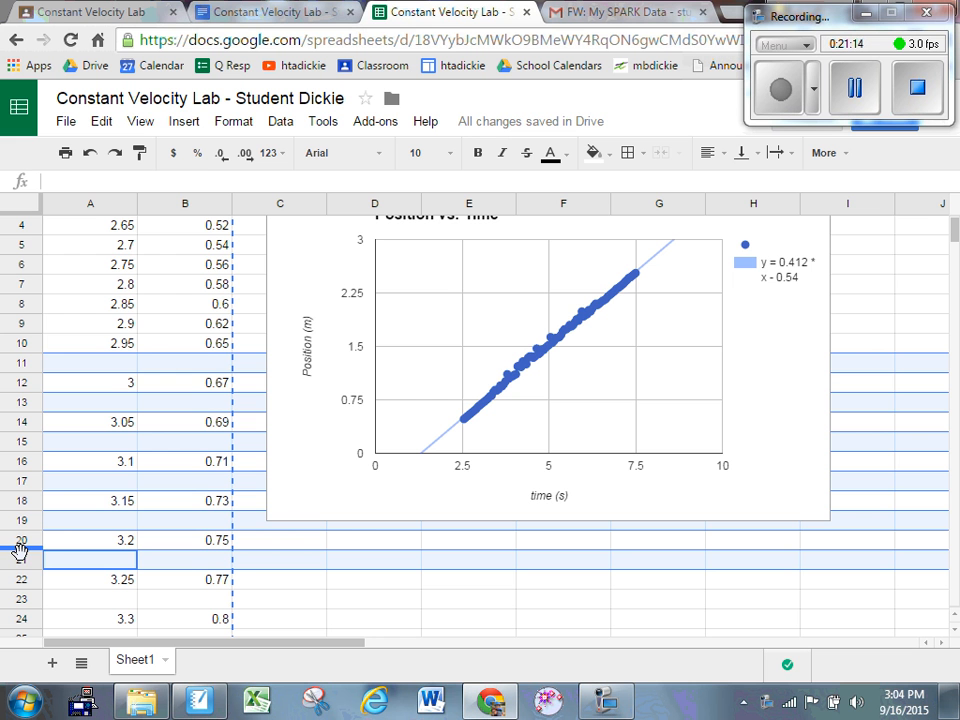
right_click(19, 558)
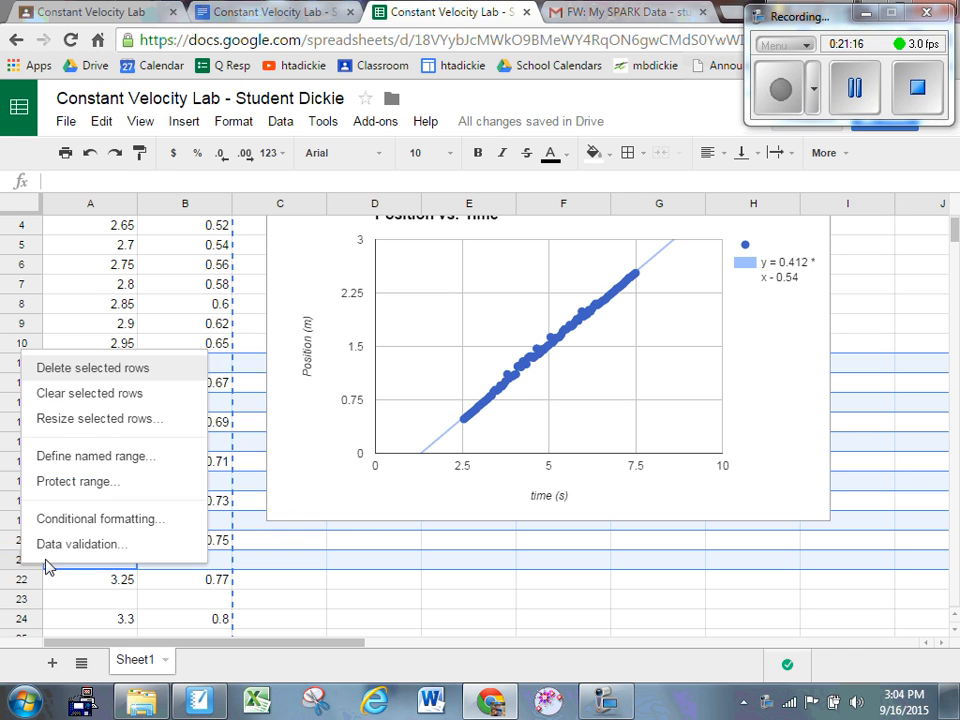
click(90, 369)
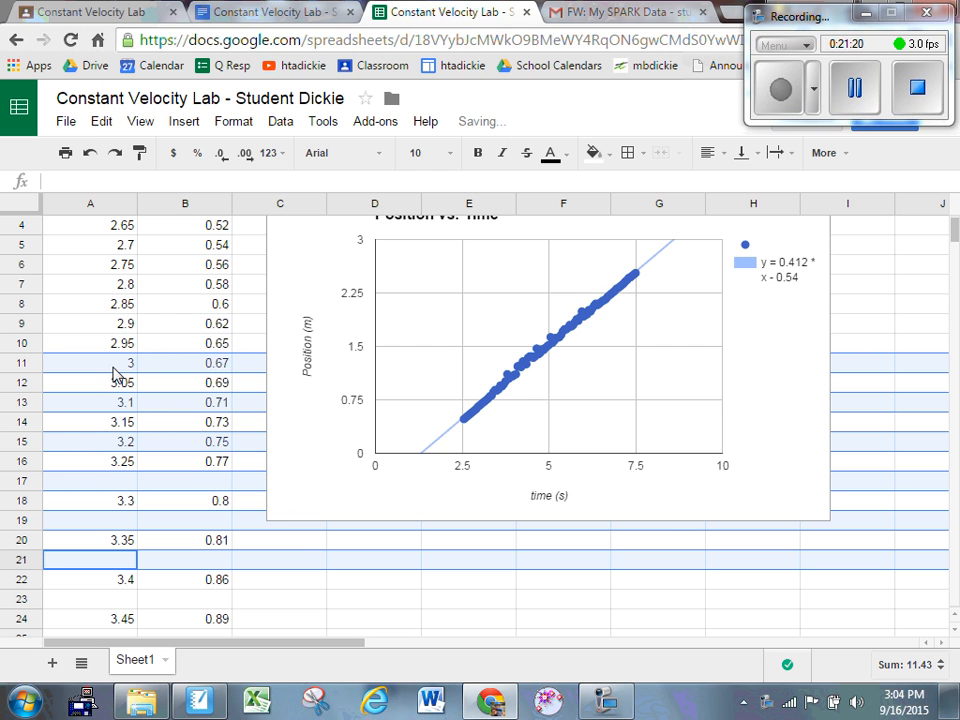
click(853, 84)
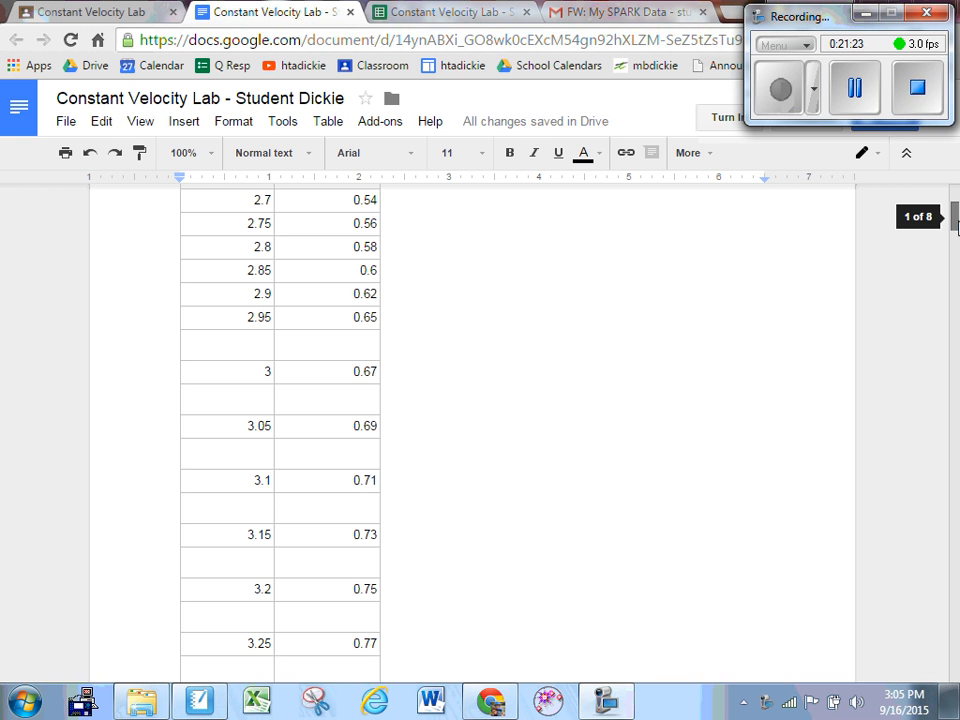
Delete the blank line between "Data:" and the time and position table in the lab report document.
scroll(958, 243, up, 3)
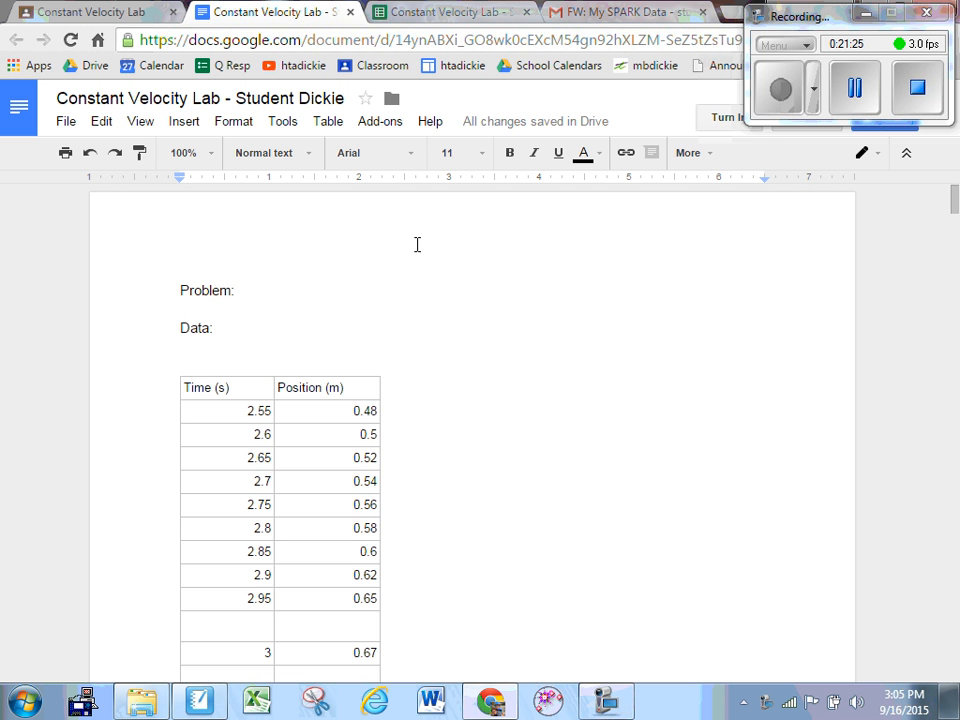
click(197, 347)
key(BackSpace)
Add the heading "Sources of Error:" below the conclusion paragraph and start a new line under it.
scroll(534, 361, down, 3)
scroll(534, 361, down, 12)
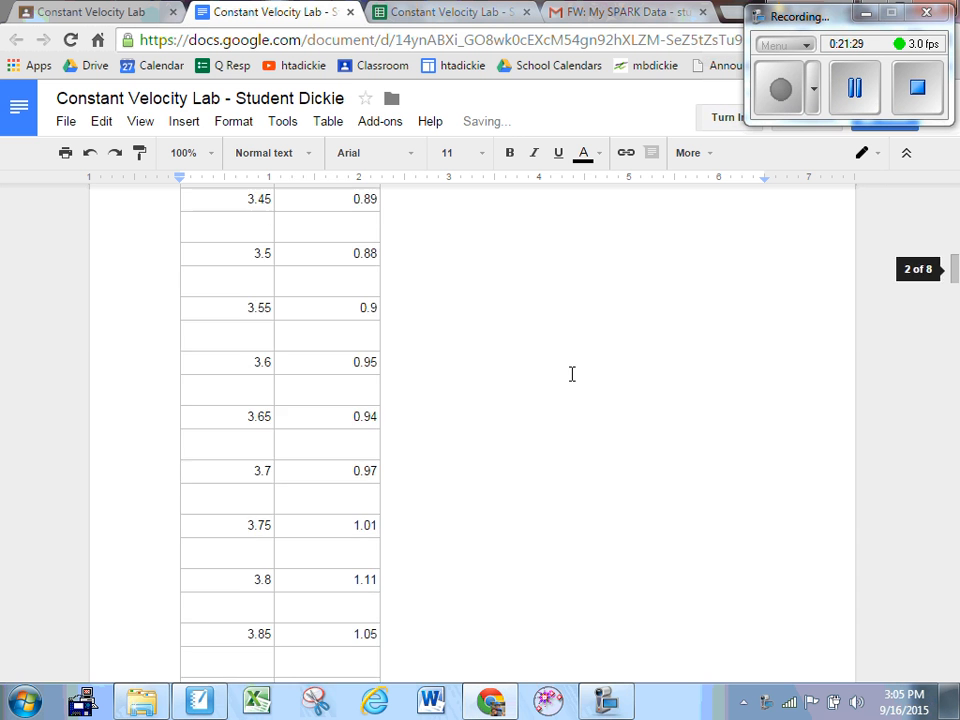
scroll(578, 380, down, 7)
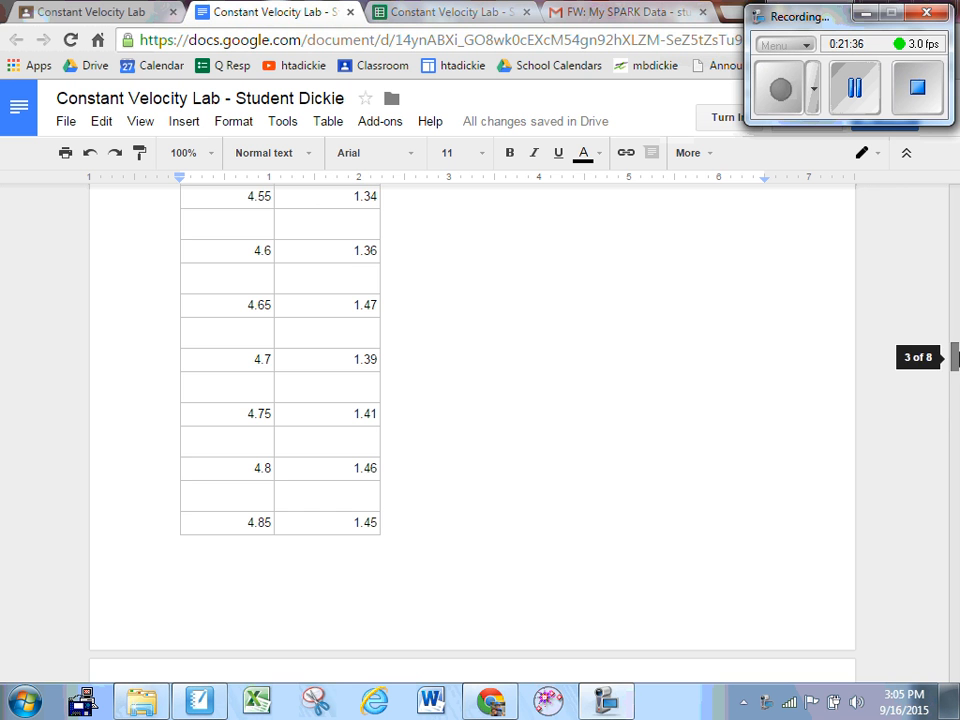
drag(955, 358, 955, 633)
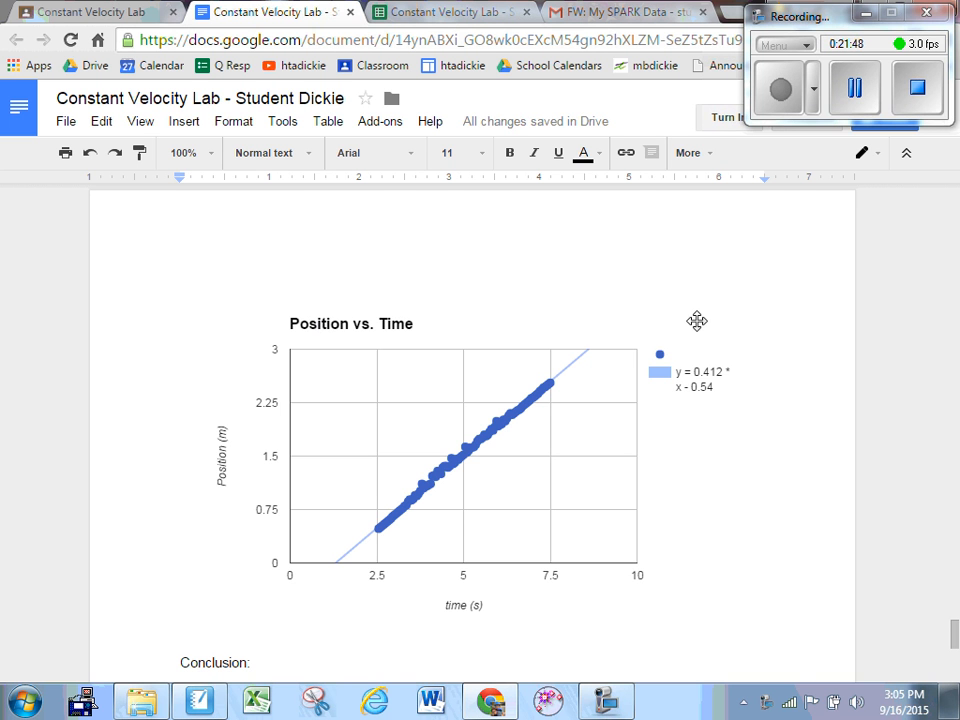
scroll(956, 588, down, 3)
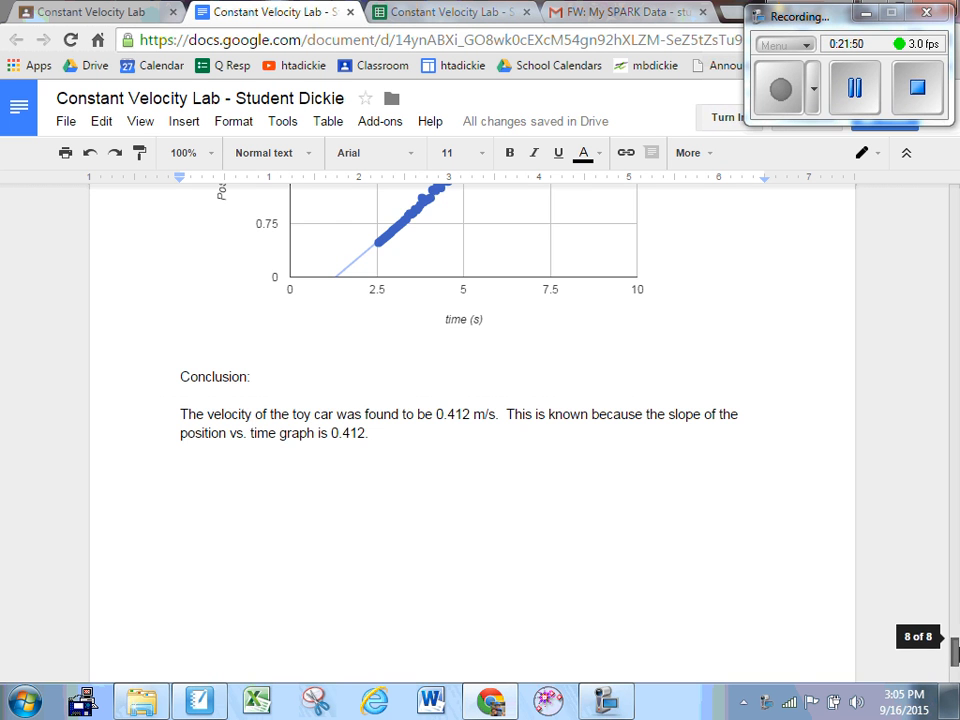
click(403, 431)
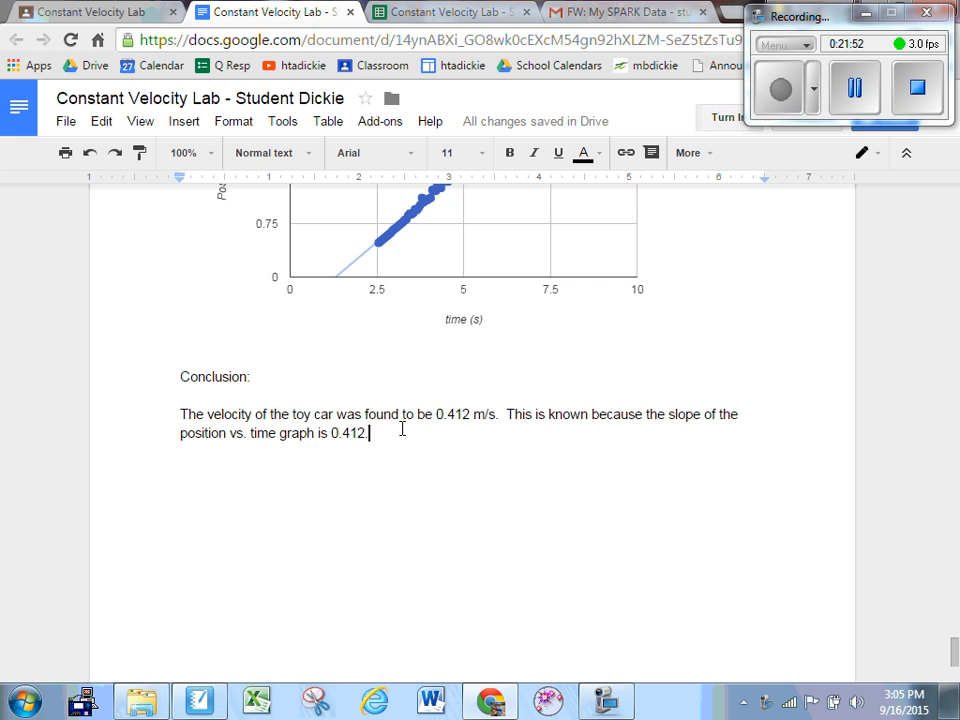
key(Return)
text(Sou)
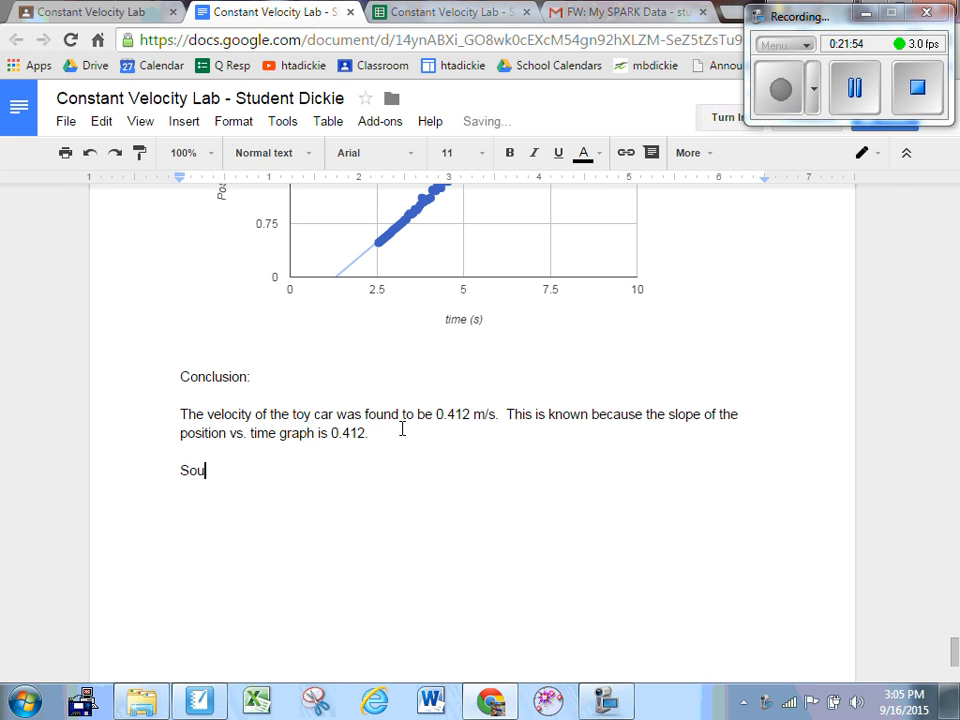
text(rces of Error:)
key(Return)
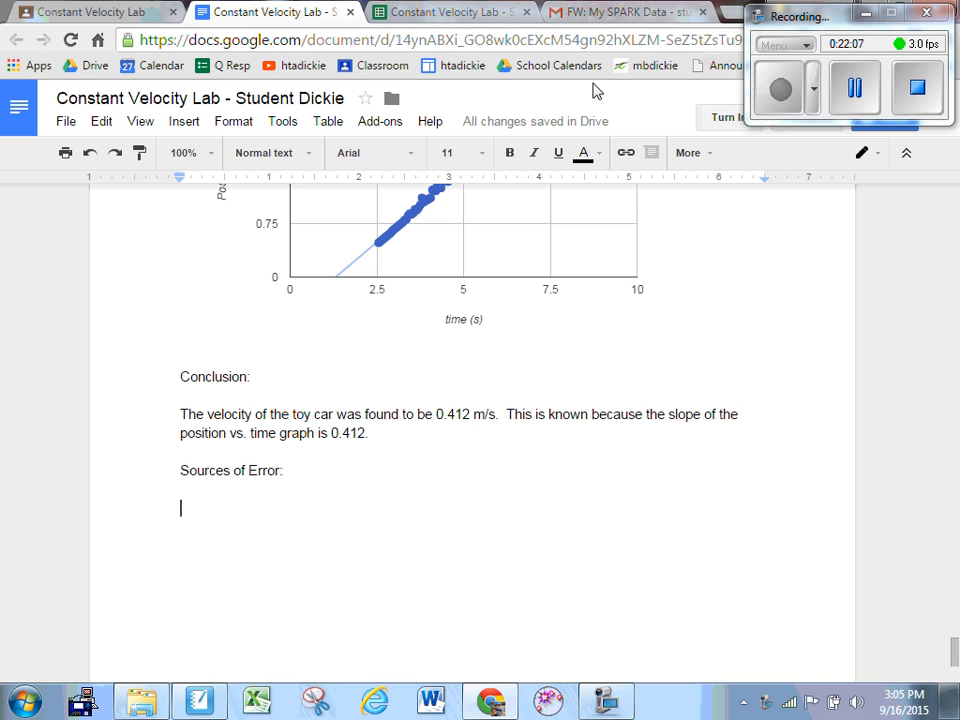
Close the lab report document and turn in the Google Sheets and Google Docs attachments for the Constant Velocity Lab assignment in Google Classroom.
mouse_move(520, 132)
click(351, 14)
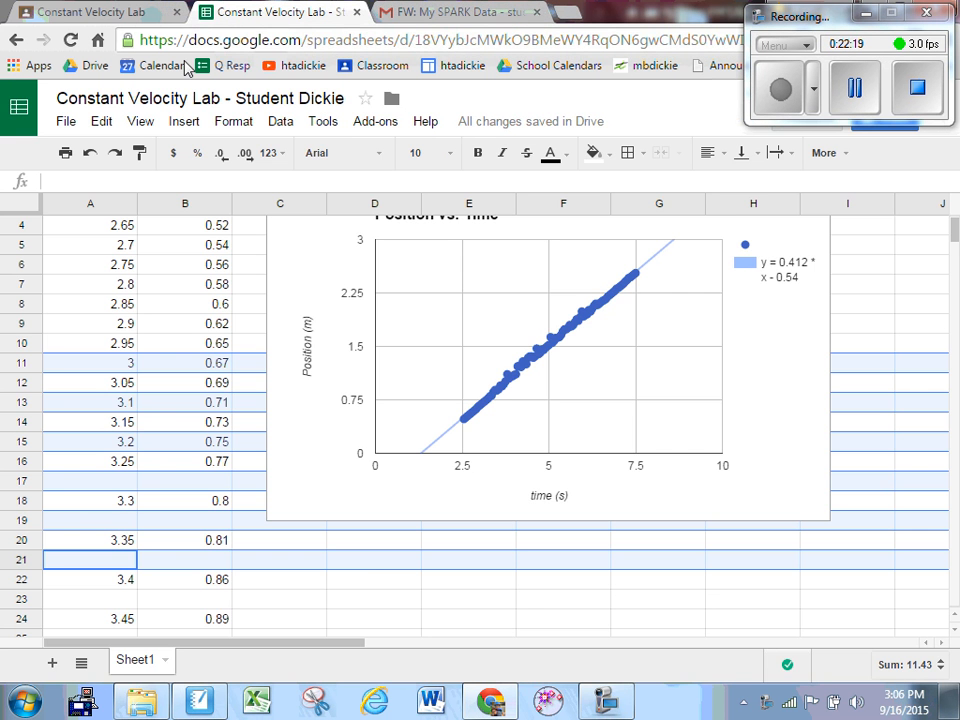
click(122, 15)
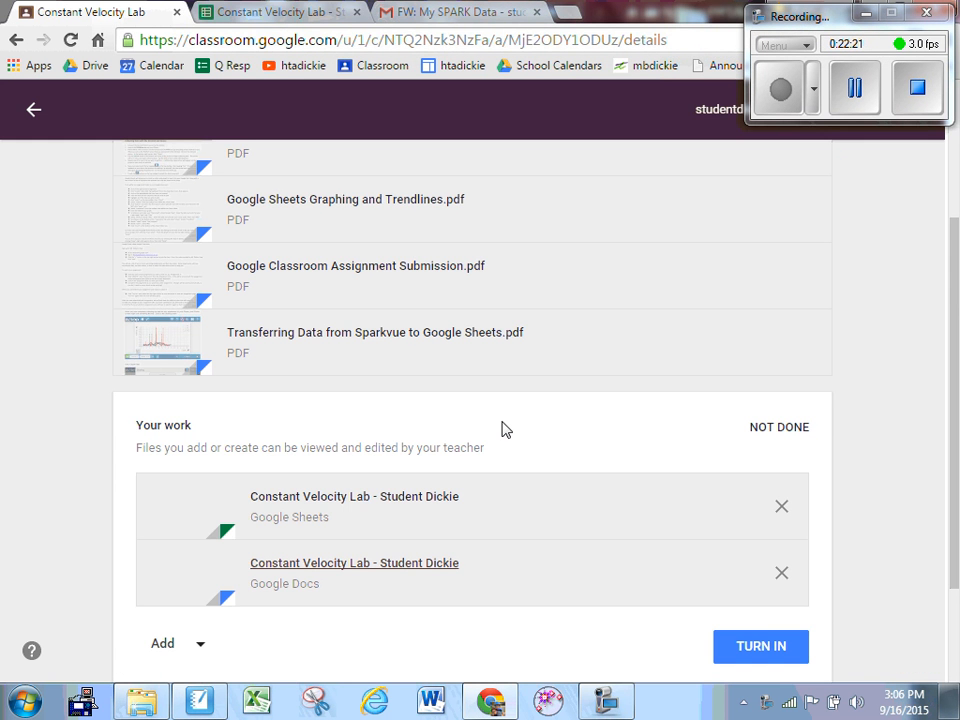
scroll(502, 428, down, 3)
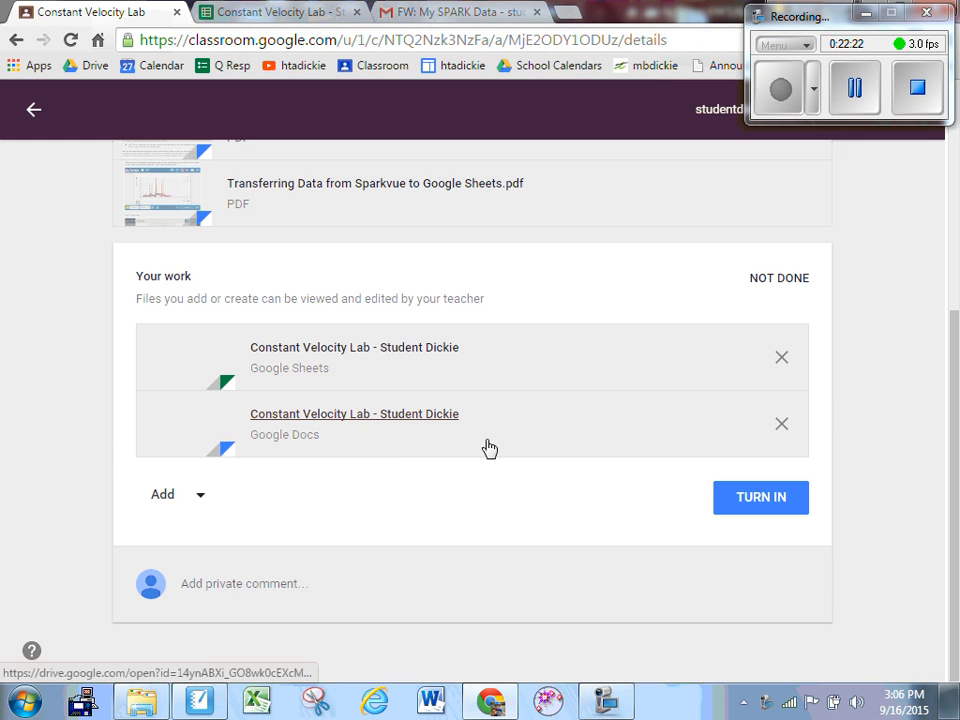
click(760, 500)
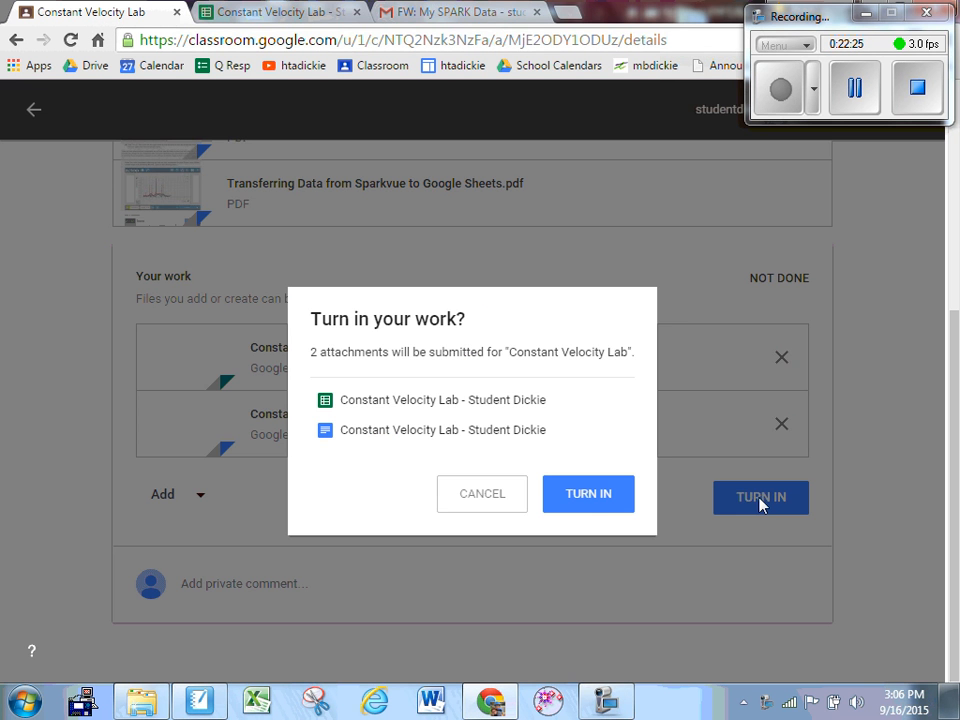
click(606, 512)
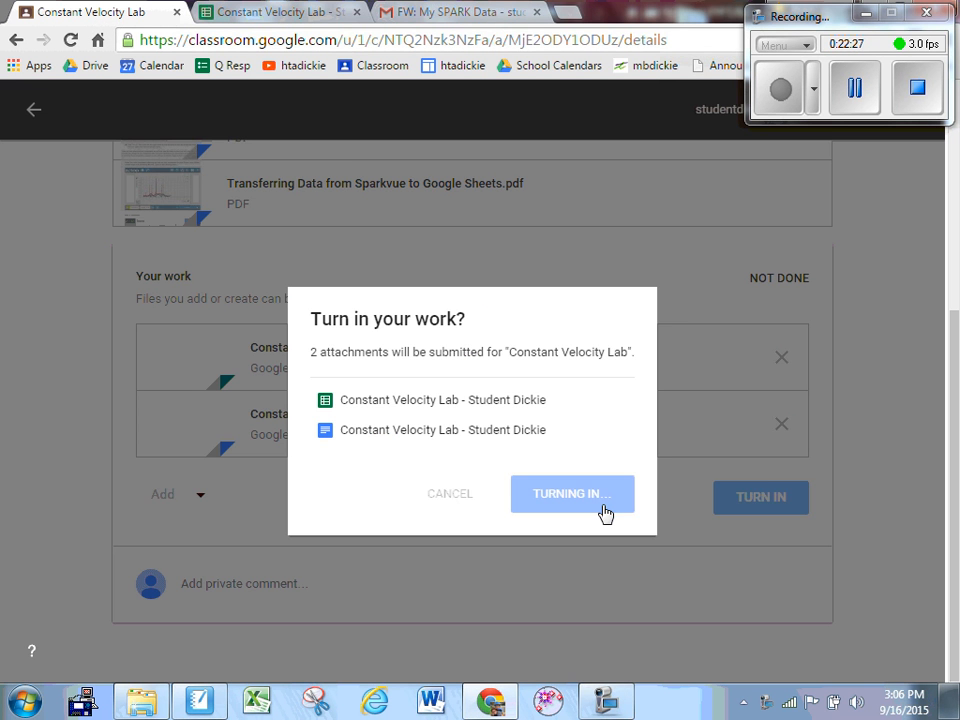